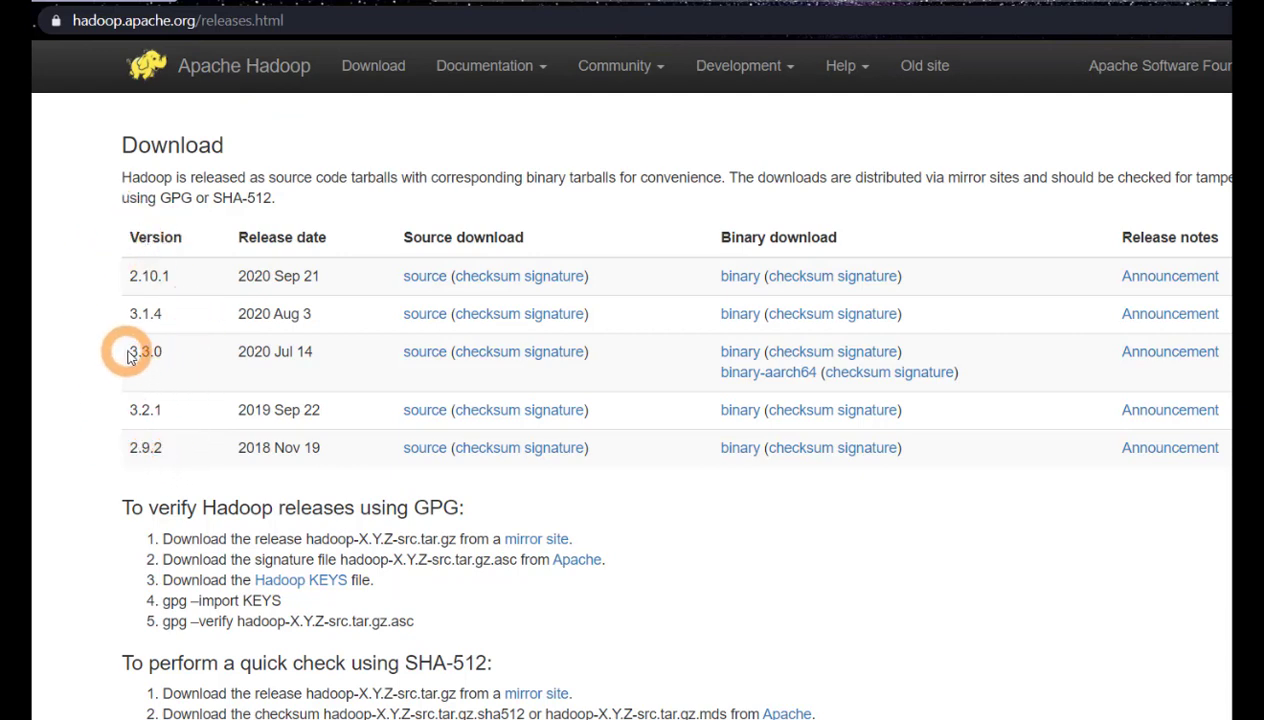
Step: Open the binary download for Hadoop version 3.2.1 from the Apache Hadoop releases table
{"action": "left_click_drag", "start_coordinate": [131, 352], "coordinate": [163, 352]}
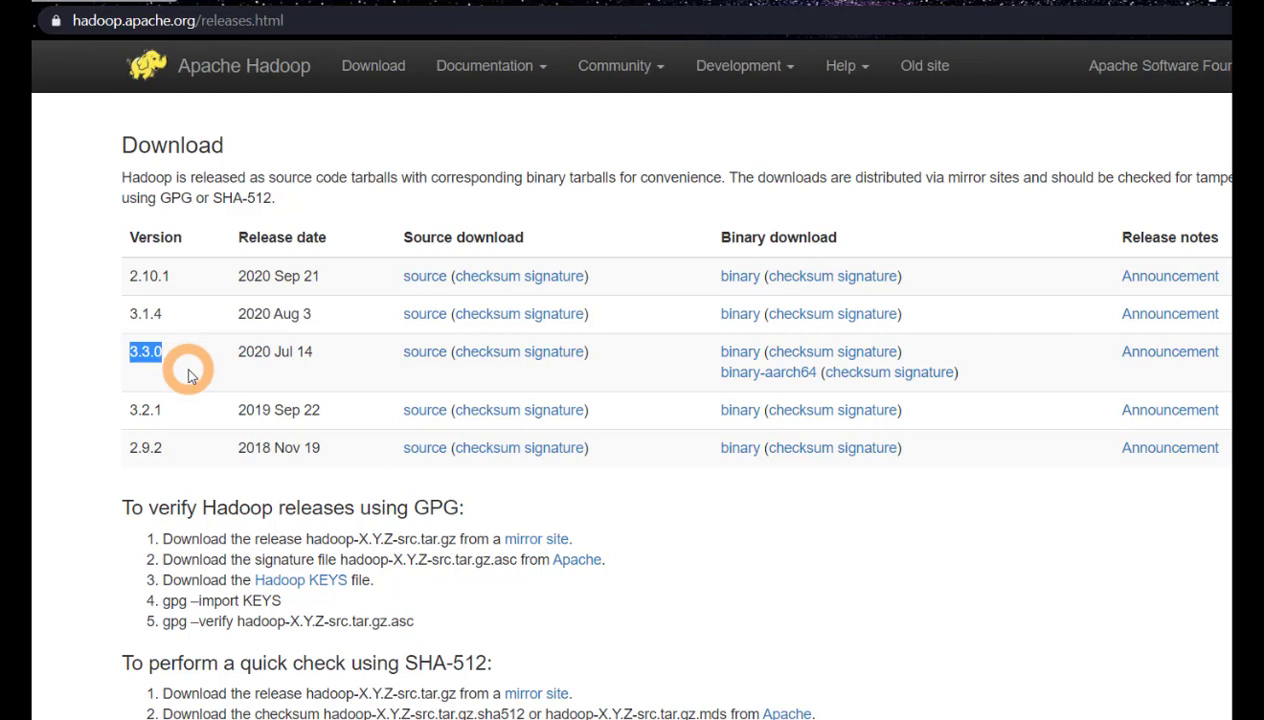
{"action": "left_click", "coordinate": [176, 373]}
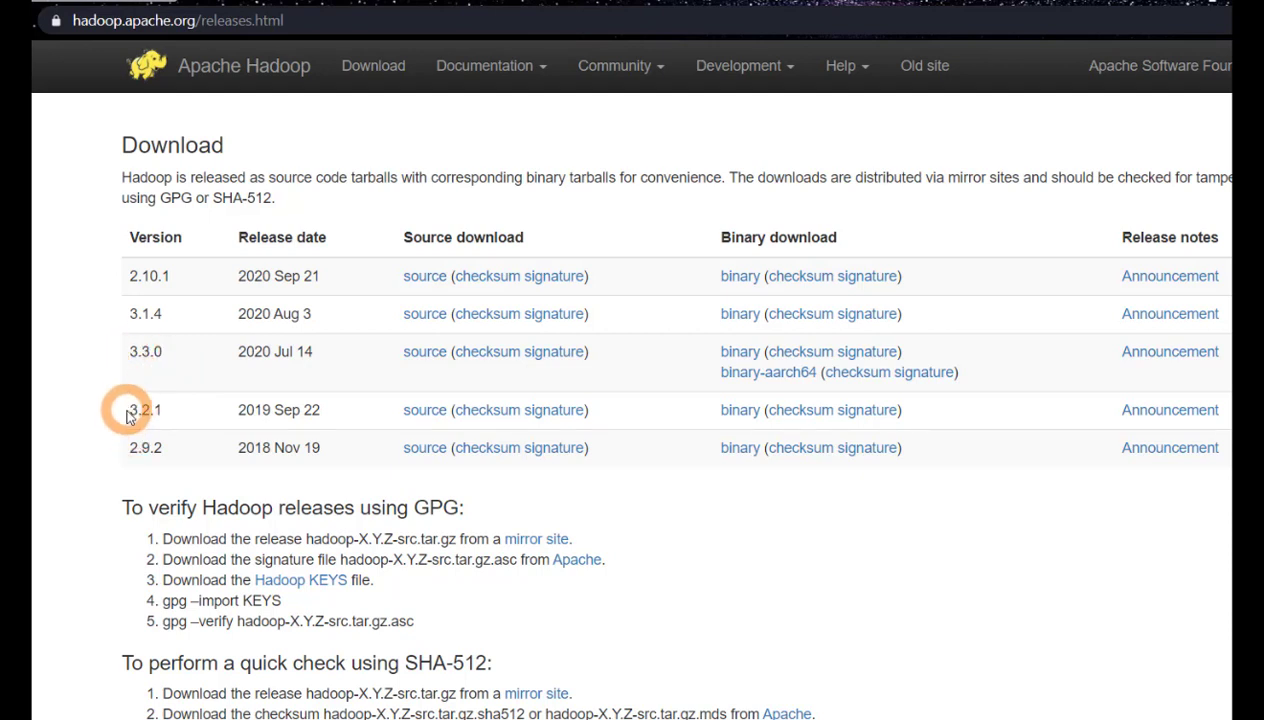
{"action": "left_click_drag", "start_coordinate": [130, 415], "coordinate": [181, 412]}
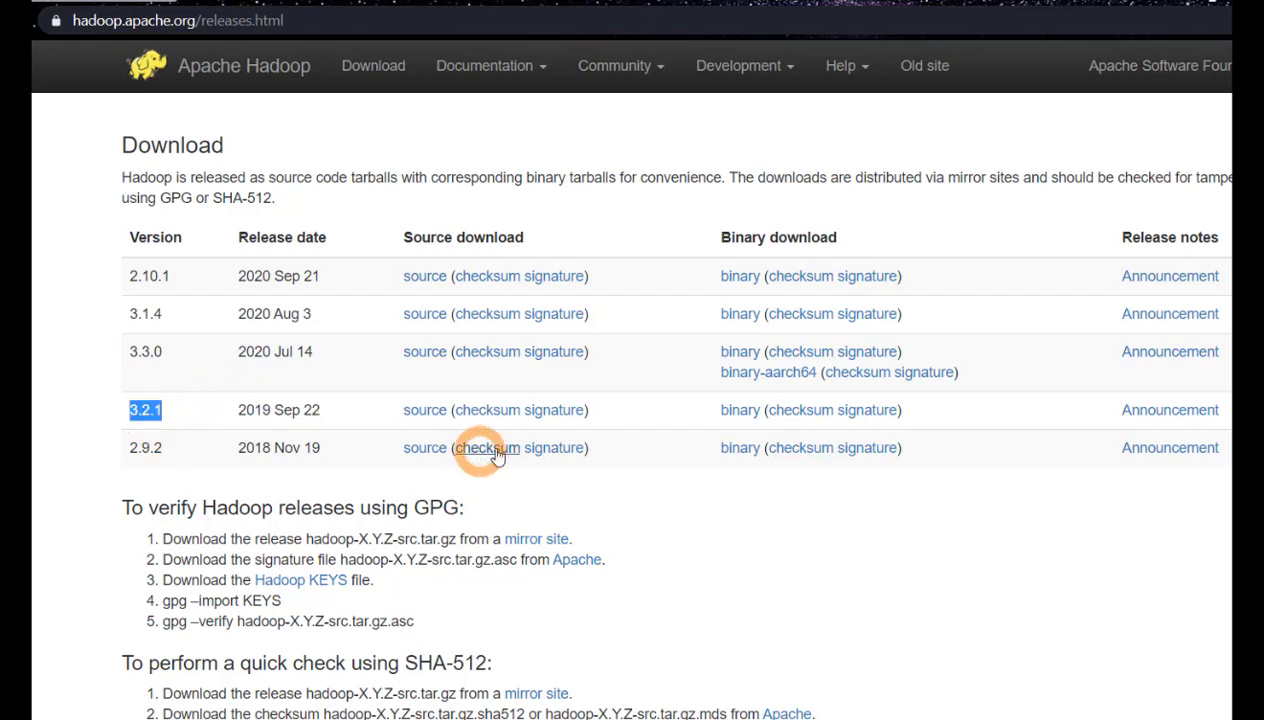
{"action": "left_click", "coordinate": [742, 411]}
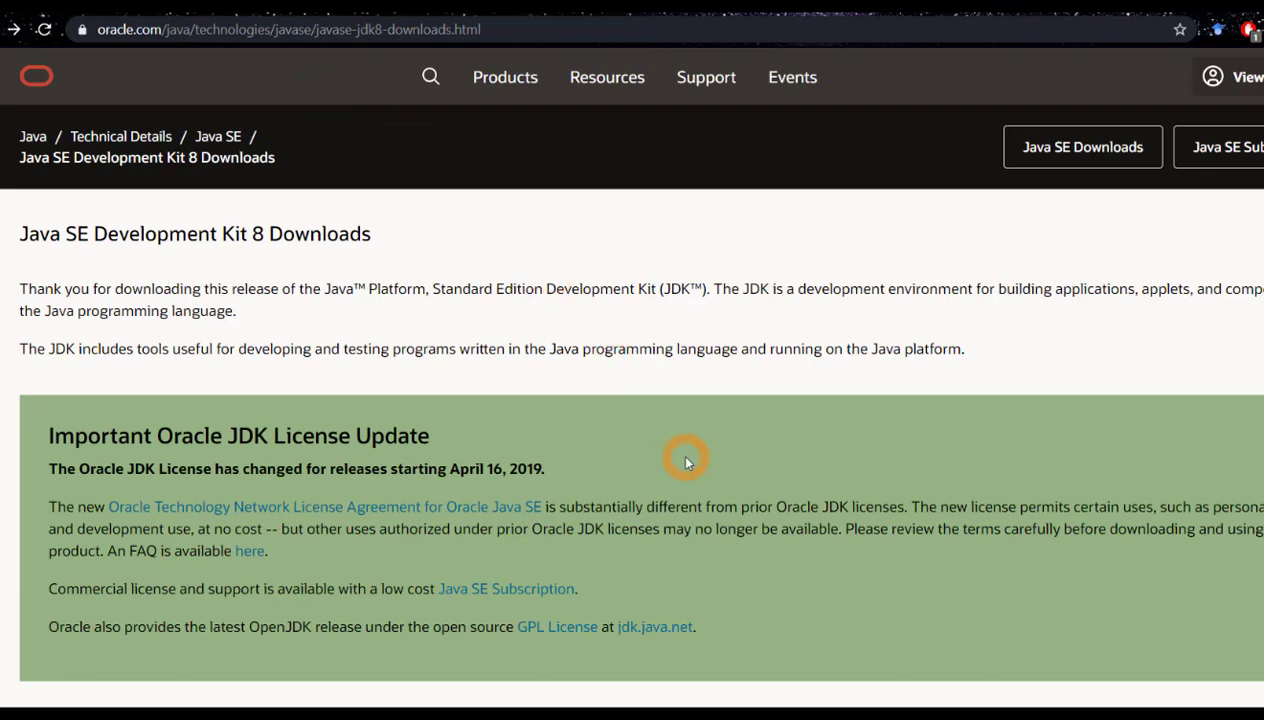
Step: Find the Windows x64 entry under Java SE Development Kit 8u261 and request its installer, jdk-8u261-windows-x64.exe
{"action": "scroll", "coordinate": [686, 462], "scroll_direction": "down", "scroll_amount": 4}
{"action": "scroll", "coordinate": [686, 462], "scroll_direction": "down", "scroll_amount": 2}
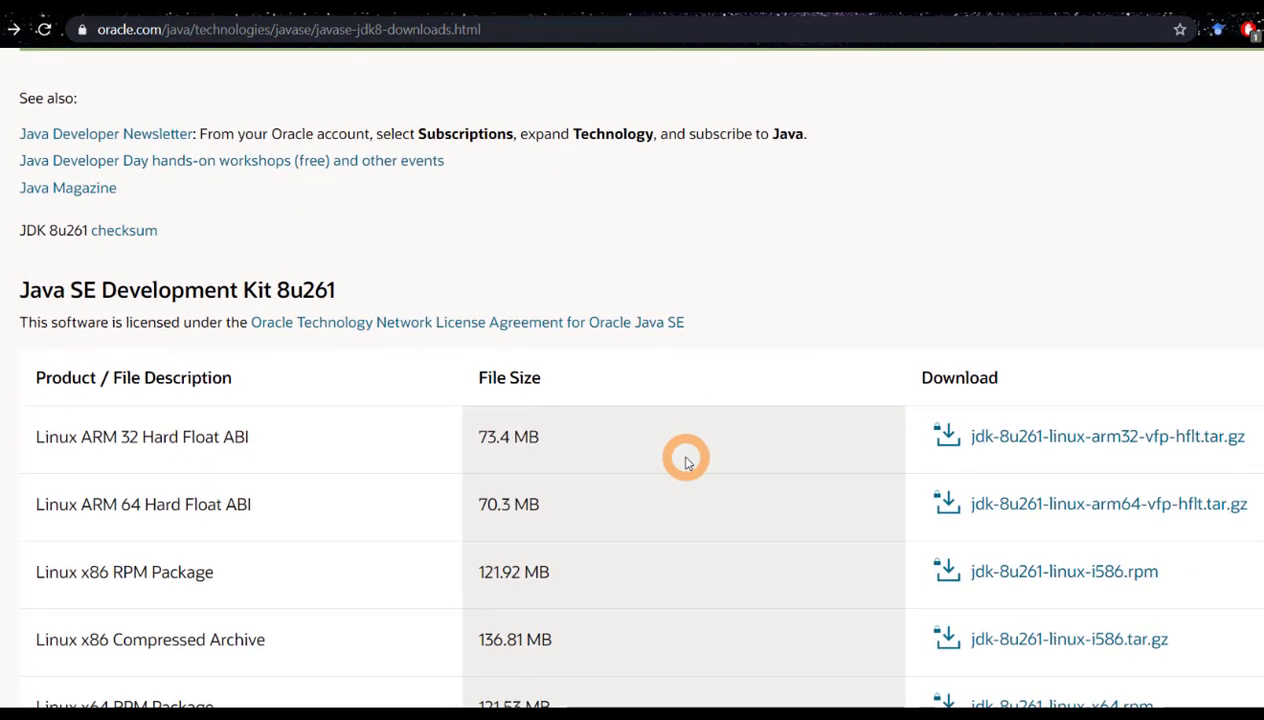
{"action": "scroll", "coordinate": [686, 462], "scroll_direction": "down", "scroll_amount": 6}
{"action": "scroll", "coordinate": [686, 462], "scroll_direction": "down", "scroll_amount": 2}
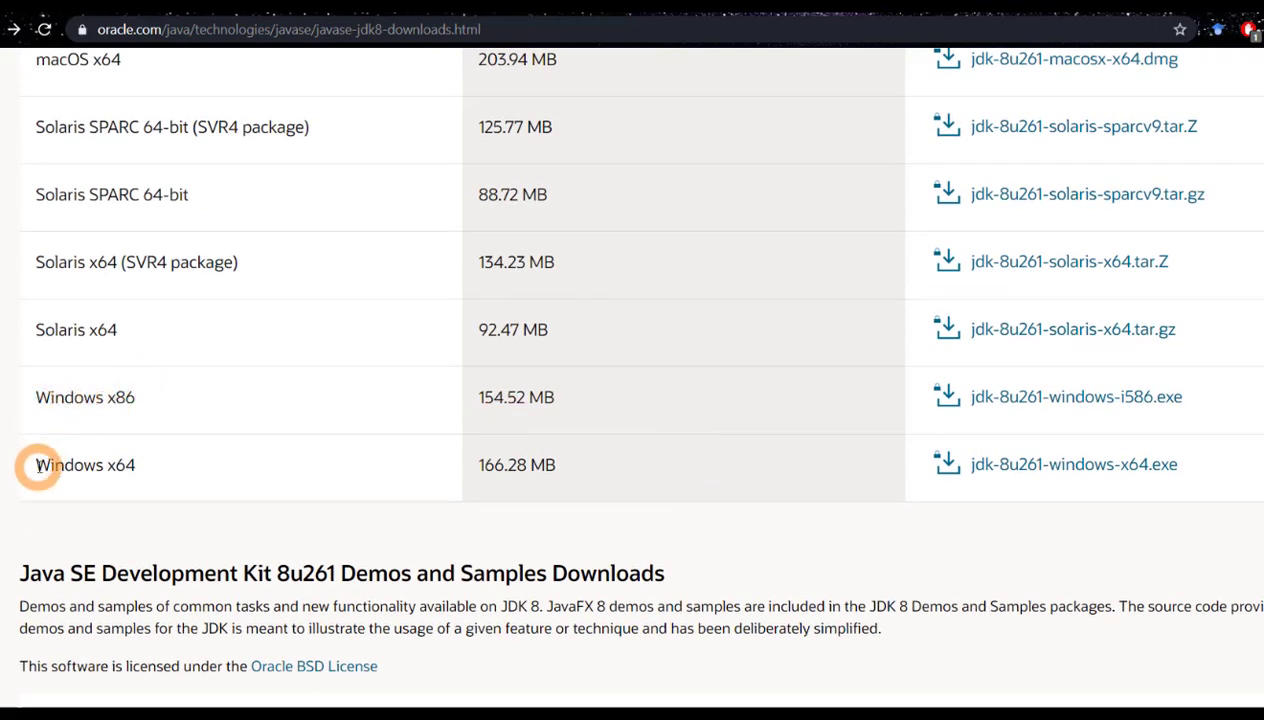
{"action": "left_click_drag", "start_coordinate": [37, 465], "coordinate": [151, 472]}
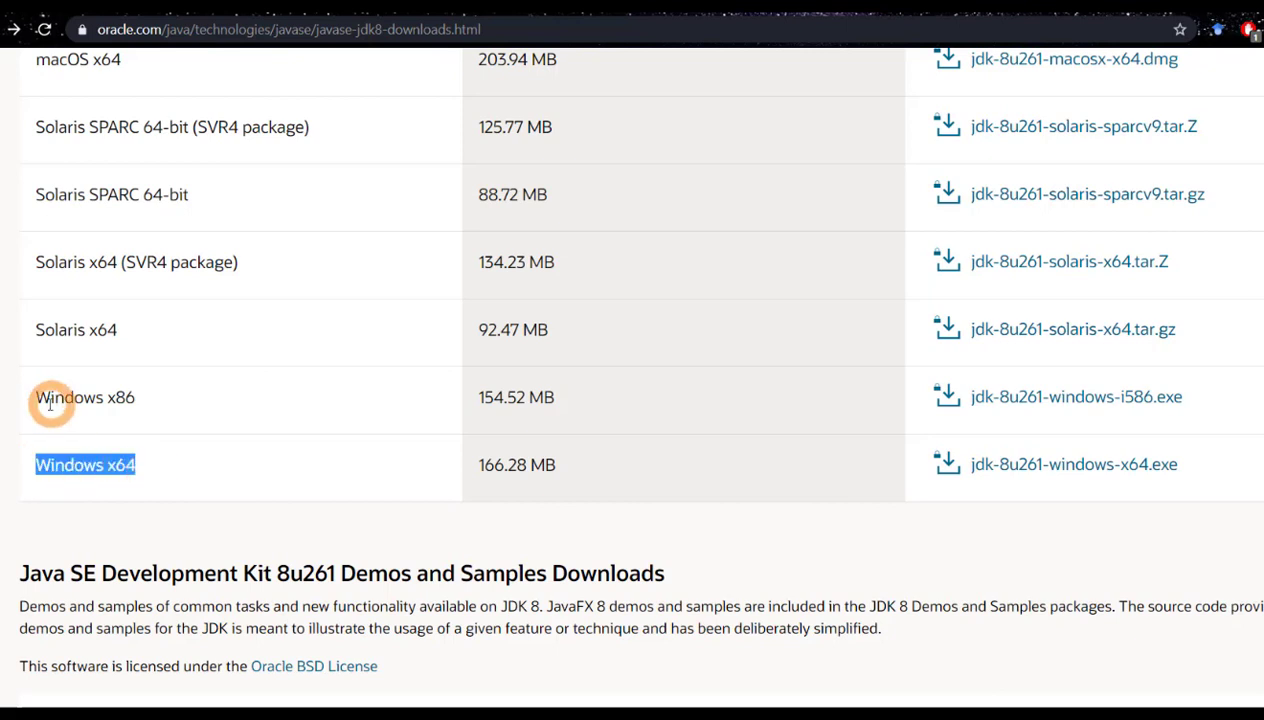
{"action": "left_click_drag", "start_coordinate": [36, 397], "coordinate": [143, 399]}
{"action": "left_click", "coordinate": [977, 597]}
{"action": "scroll", "coordinate": [977, 597], "scroll_direction": "up", "scroll_amount": 1}
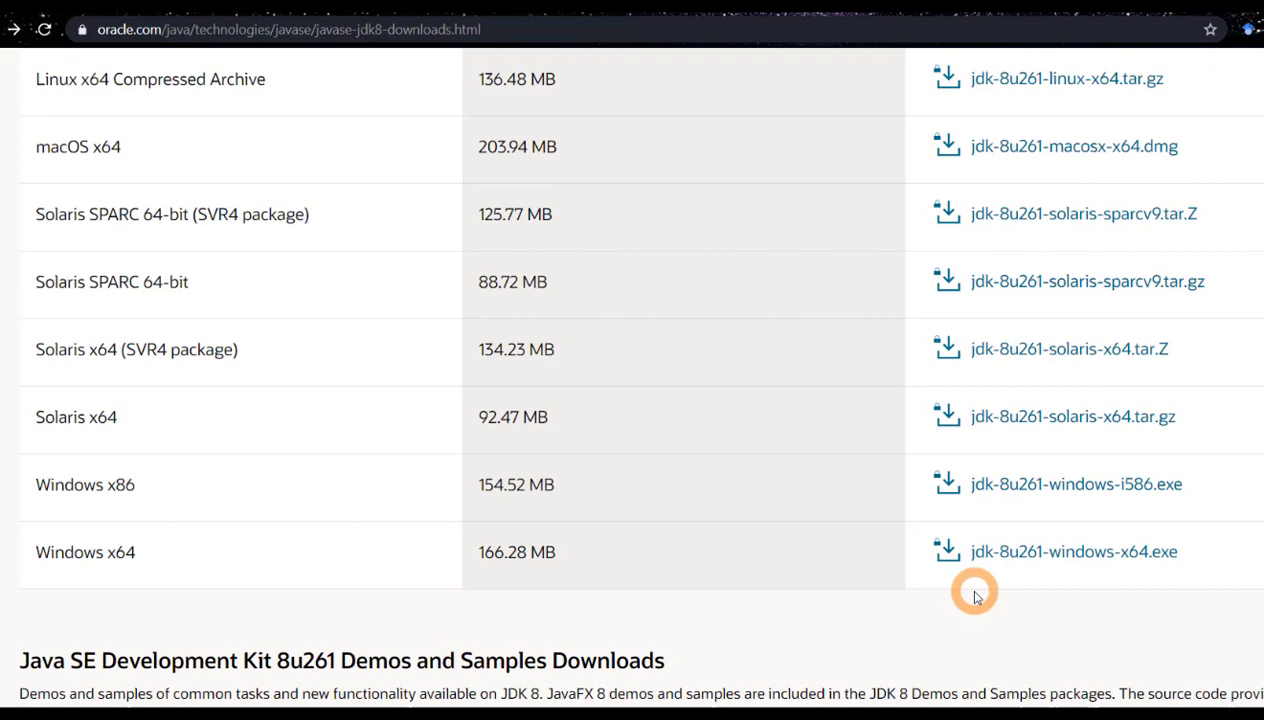
{"action": "left_click", "coordinate": [1058, 556]}
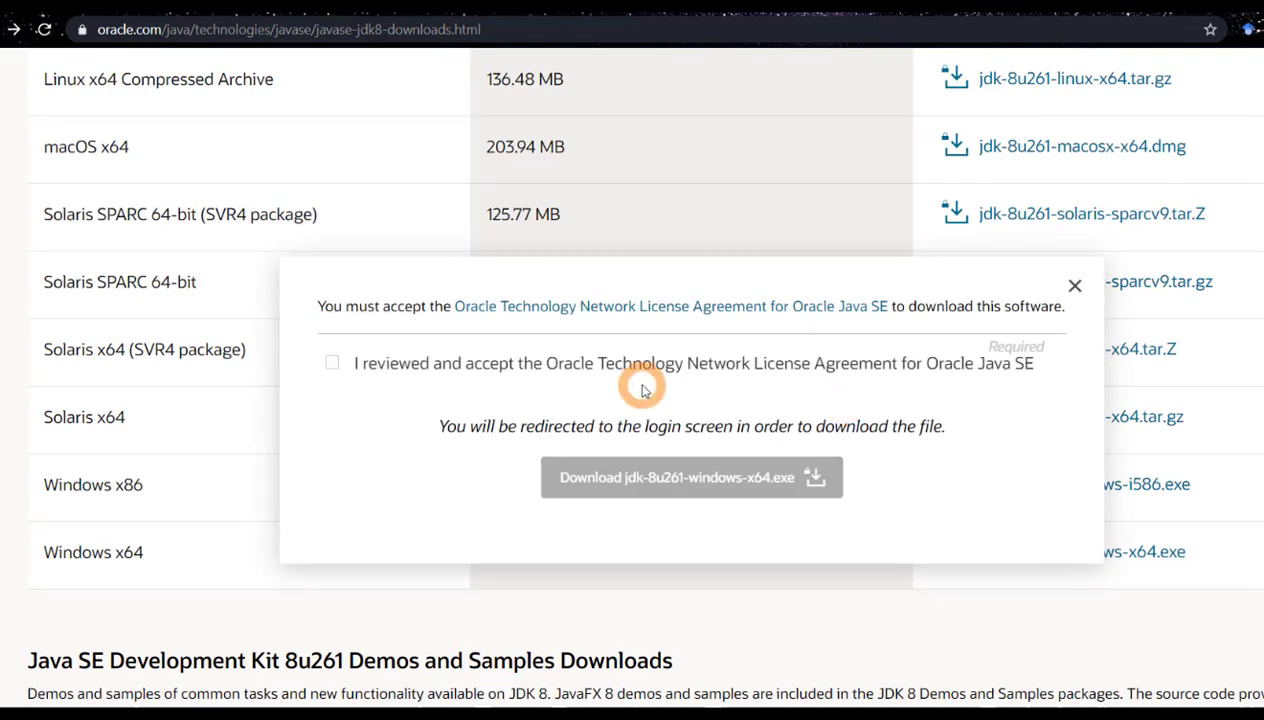
Step: Accept the Oracle Technology Network License Agreement and sign in to the Oracle account to download the JDK installer
{"action": "left_click", "coordinate": [334, 364]}
{"action": "left_click", "coordinate": [707, 488]}
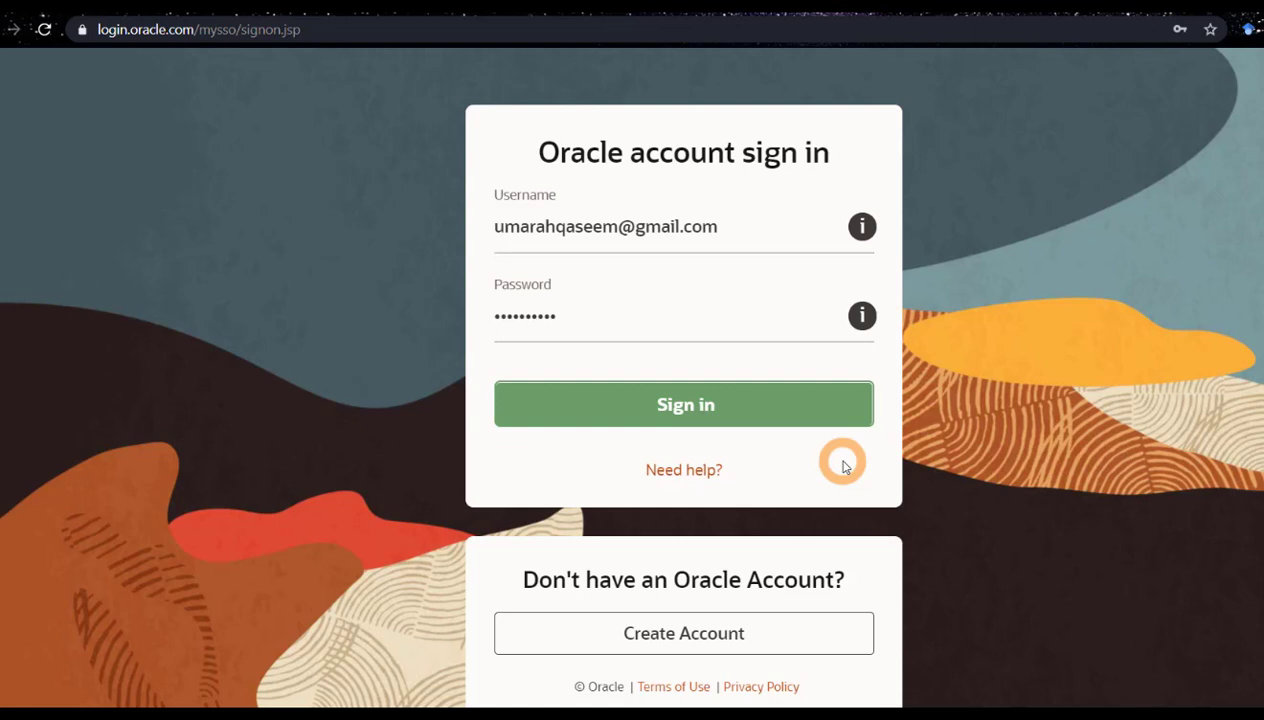
{"action": "left_click", "coordinate": [664, 409]}
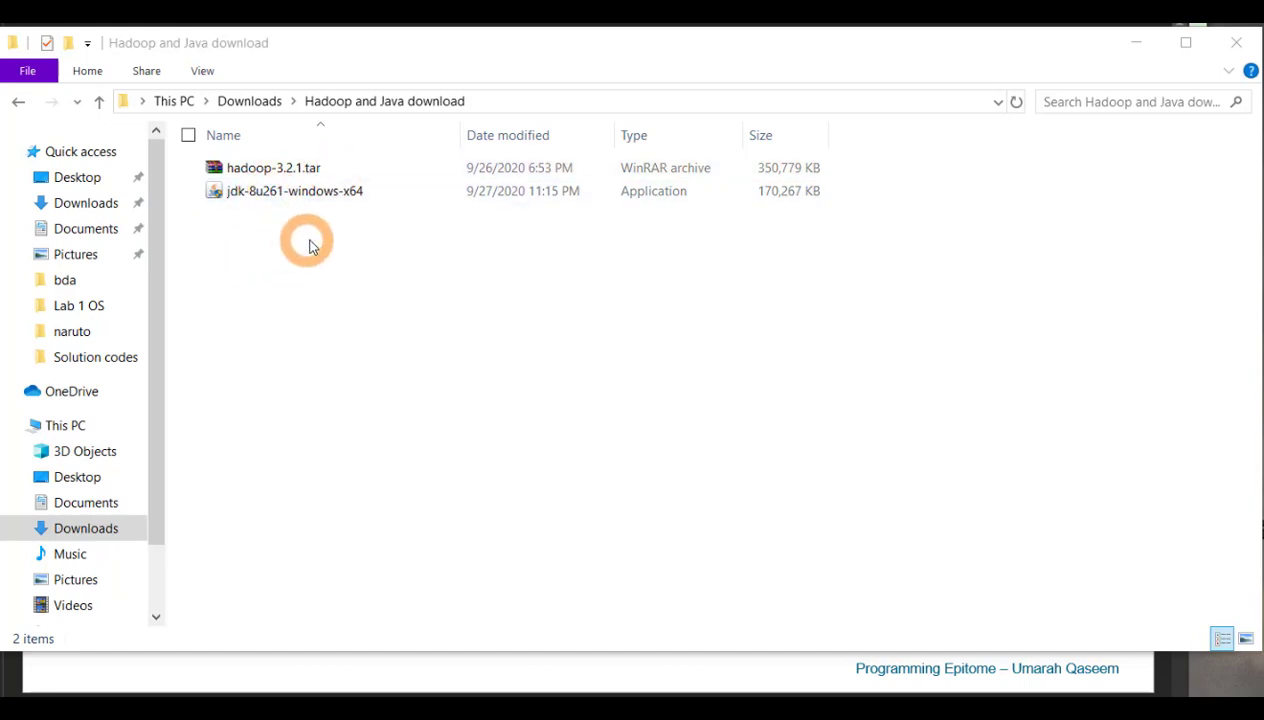
Step: Run the downloaded jdk-8u261-windows-x64 installer and proceed through the JDK setup wizard to the Java destination folder choice
{"action": "double_click", "coordinate": [294, 193]}
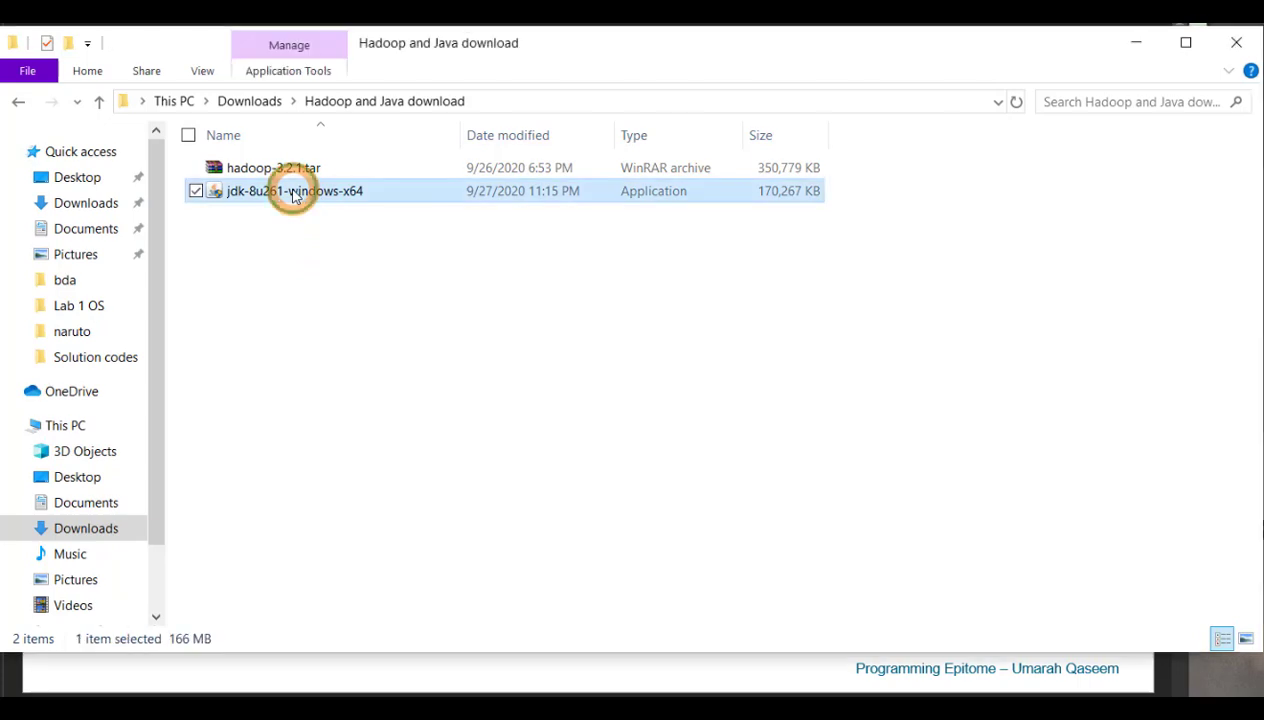
{"action": "left_click", "coordinate": [842, 582]}
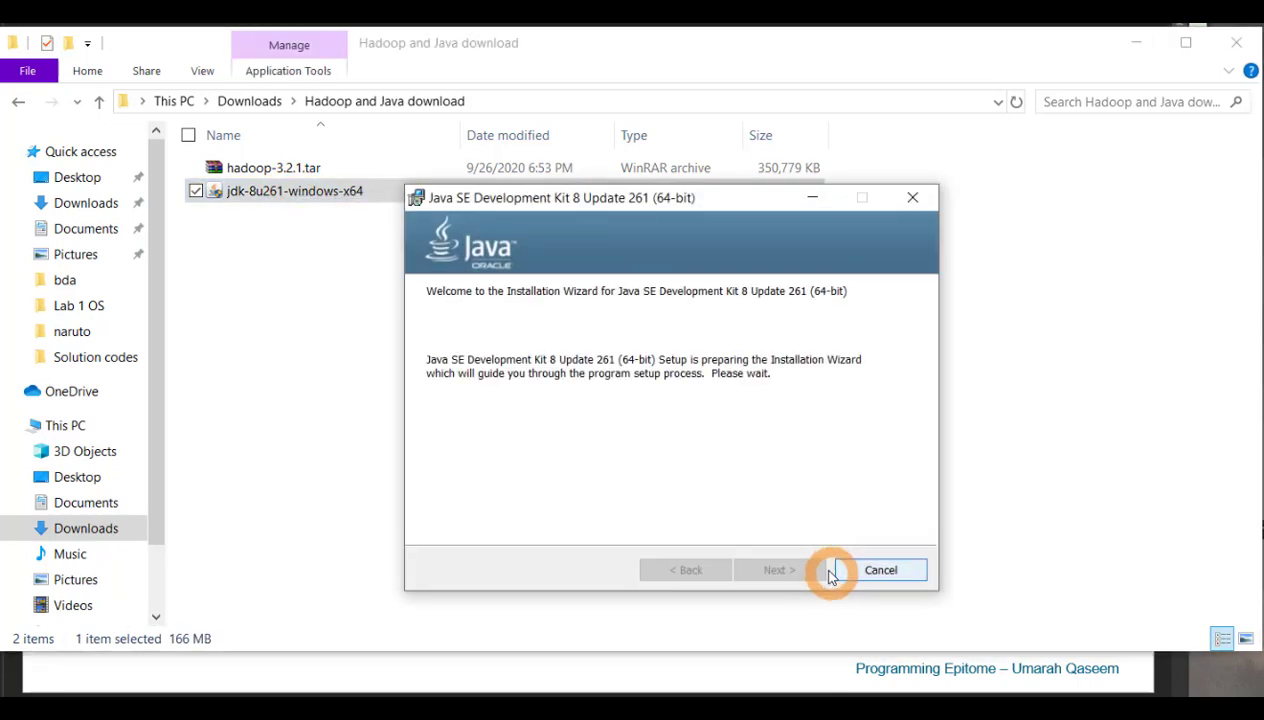
{"action": "left_click", "coordinate": [775, 572]}
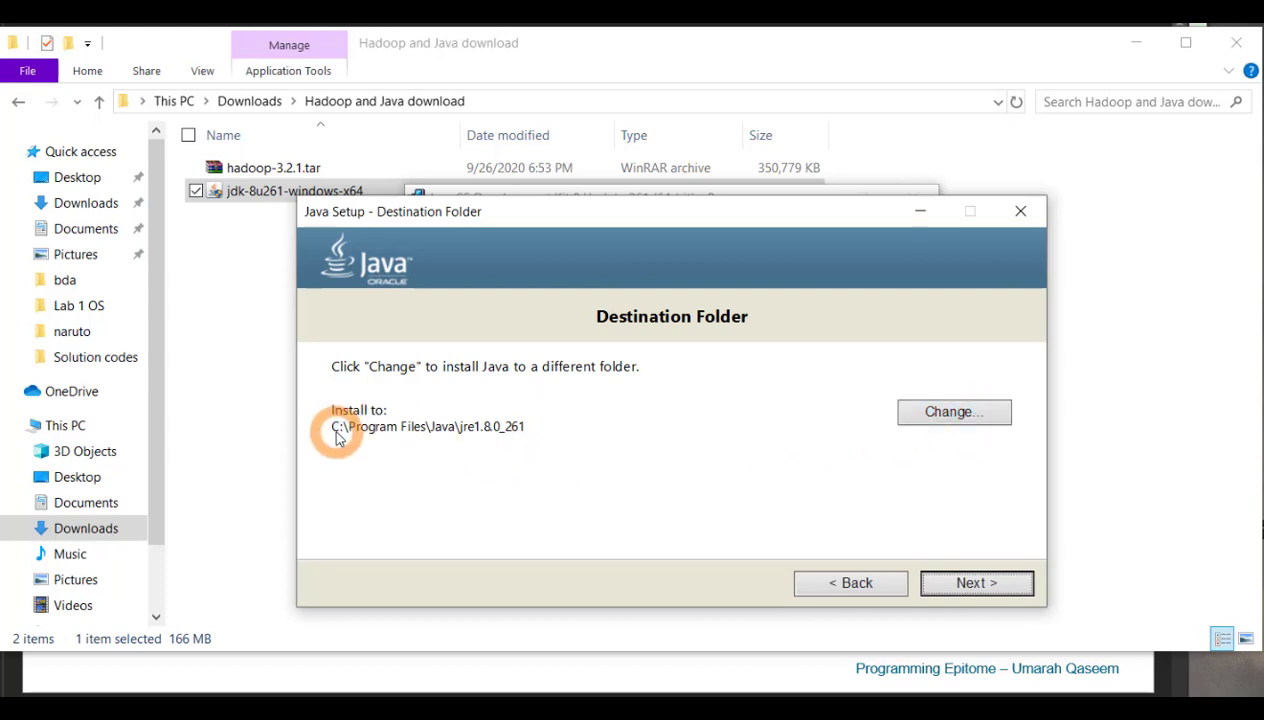
Step: Create a new folder named Java on Local Disk (C:) while choosing the Java destination folder
{"action": "left_click", "coordinate": [898, 413]}
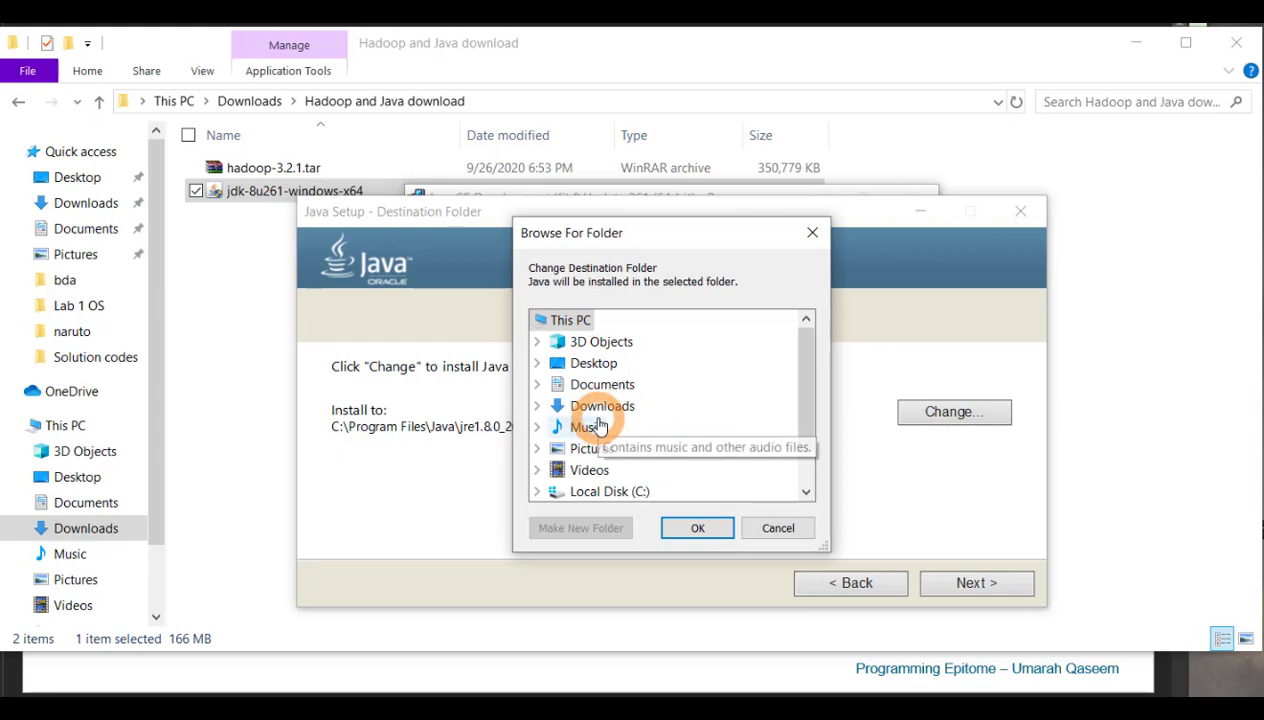
{"action": "left_click", "coordinate": [605, 490]}
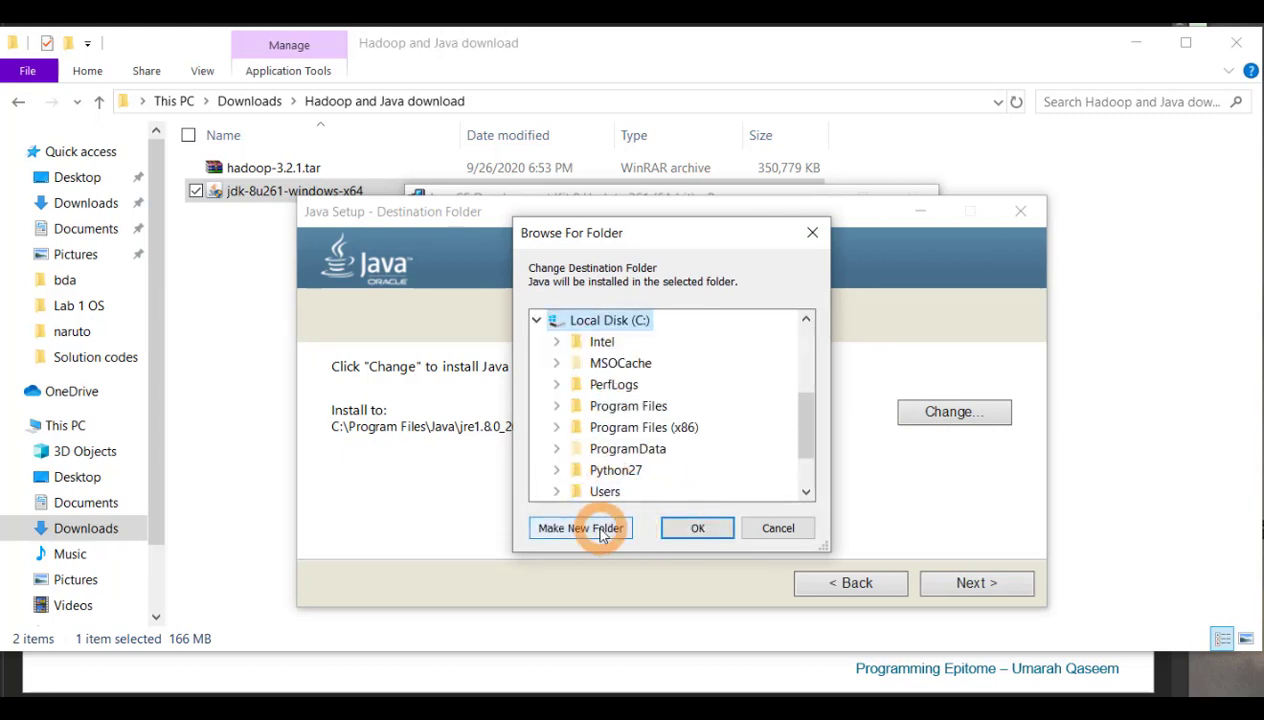
{"action": "left_click", "coordinate": [603, 530]}
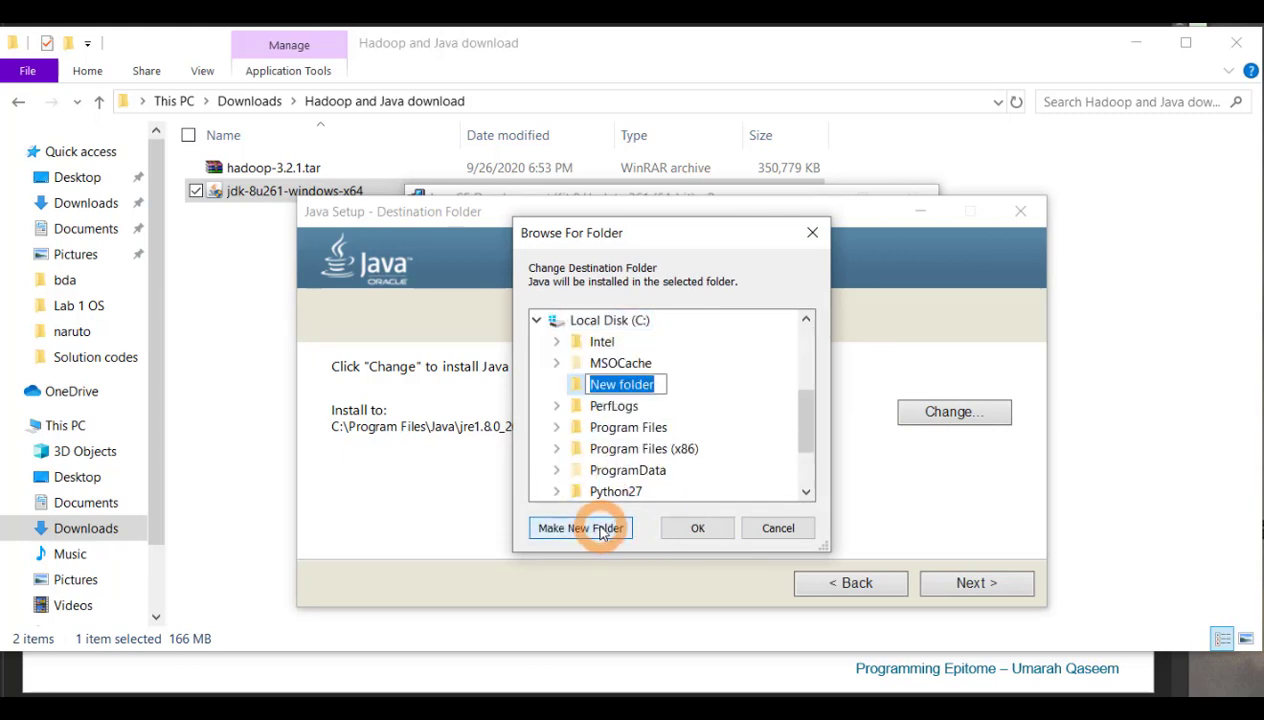
{"action": "type", "text": "Jav"}
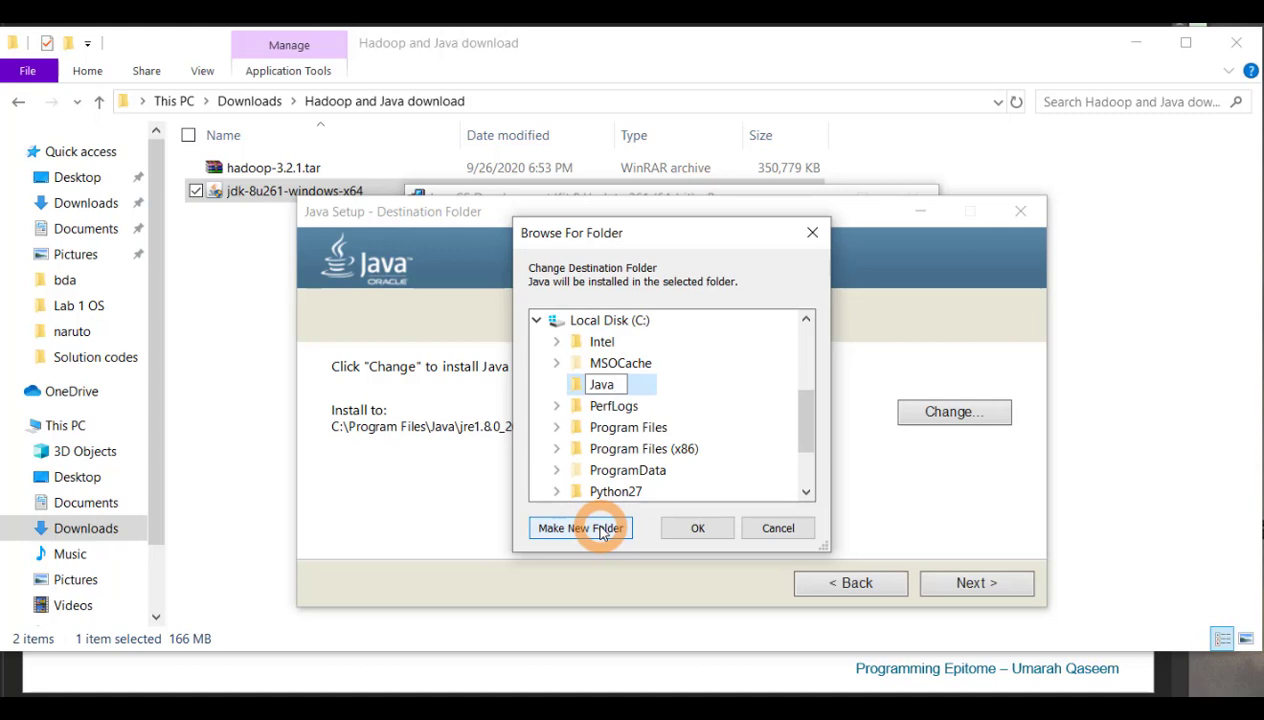
{"action": "type", "text": "a"}
{"action": "left_click", "coordinate": [690, 528]}
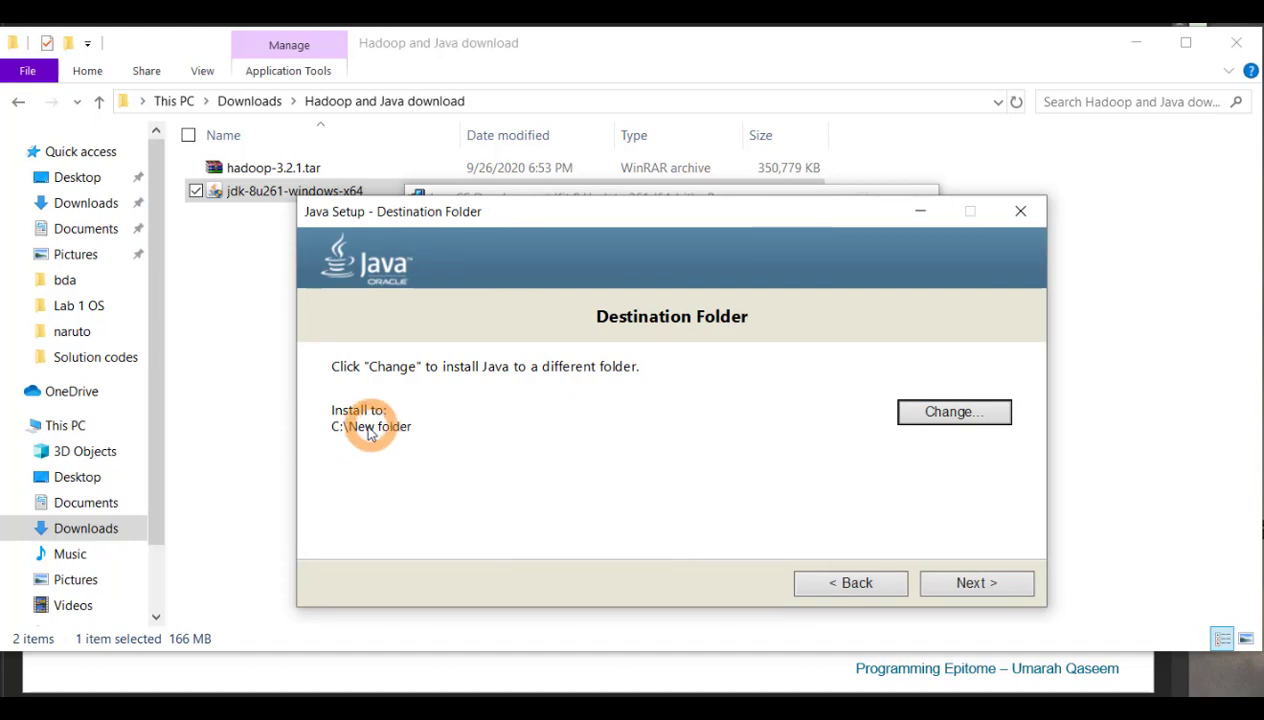
Step: Set the Java destination folder to C:\Java and complete the installation
{"action": "left_click", "coordinate": [900, 410]}
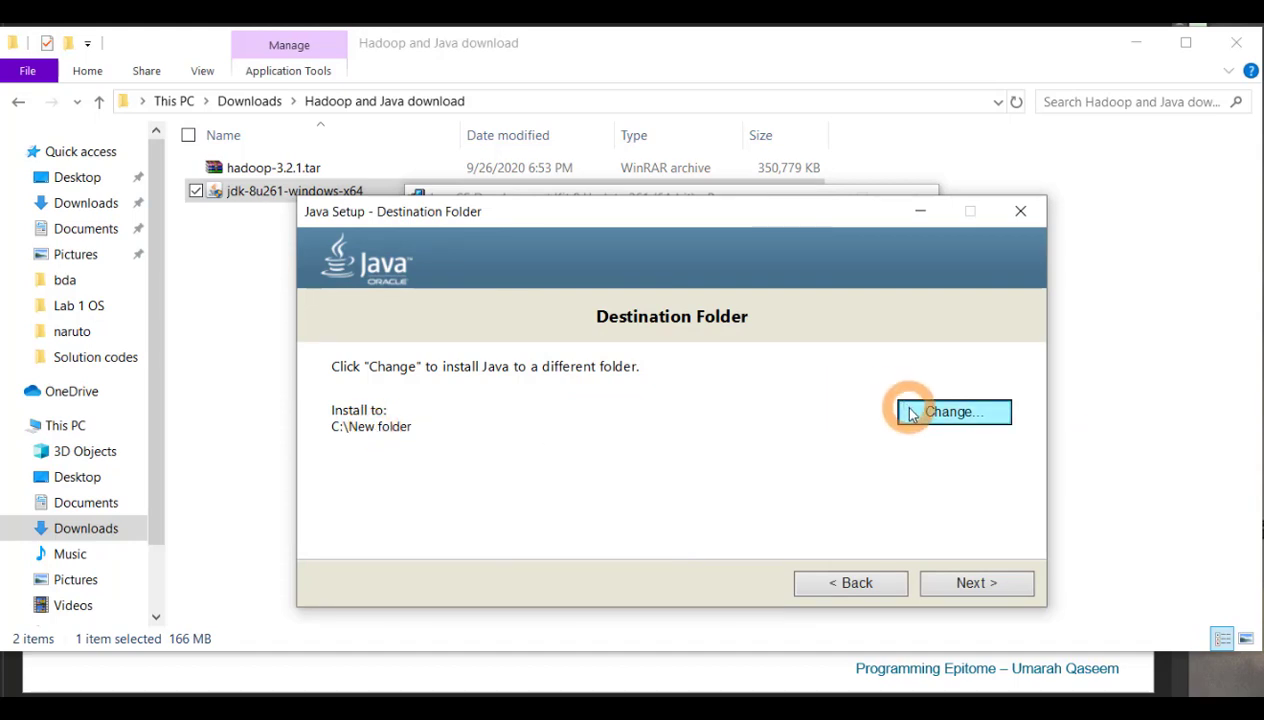
{"action": "scroll", "coordinate": [620, 446], "scroll_direction": "down", "scroll_amount": 1}
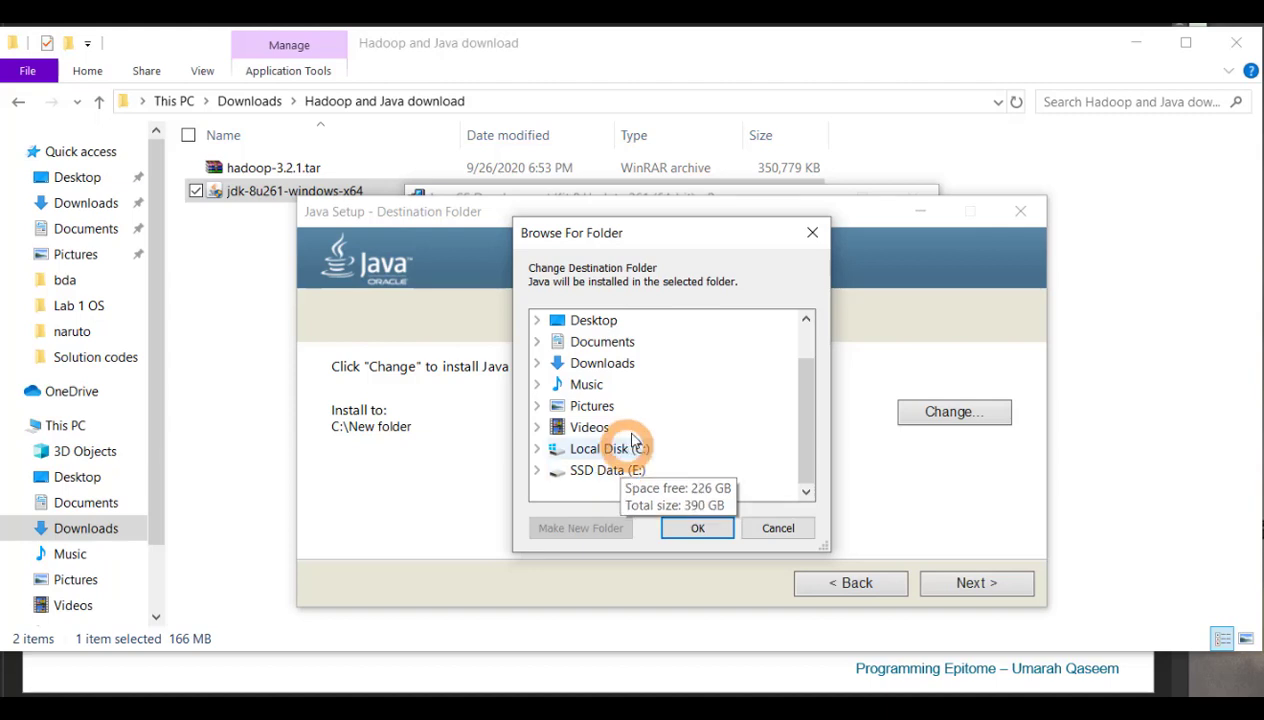
{"action": "double_click", "coordinate": [610, 449]}
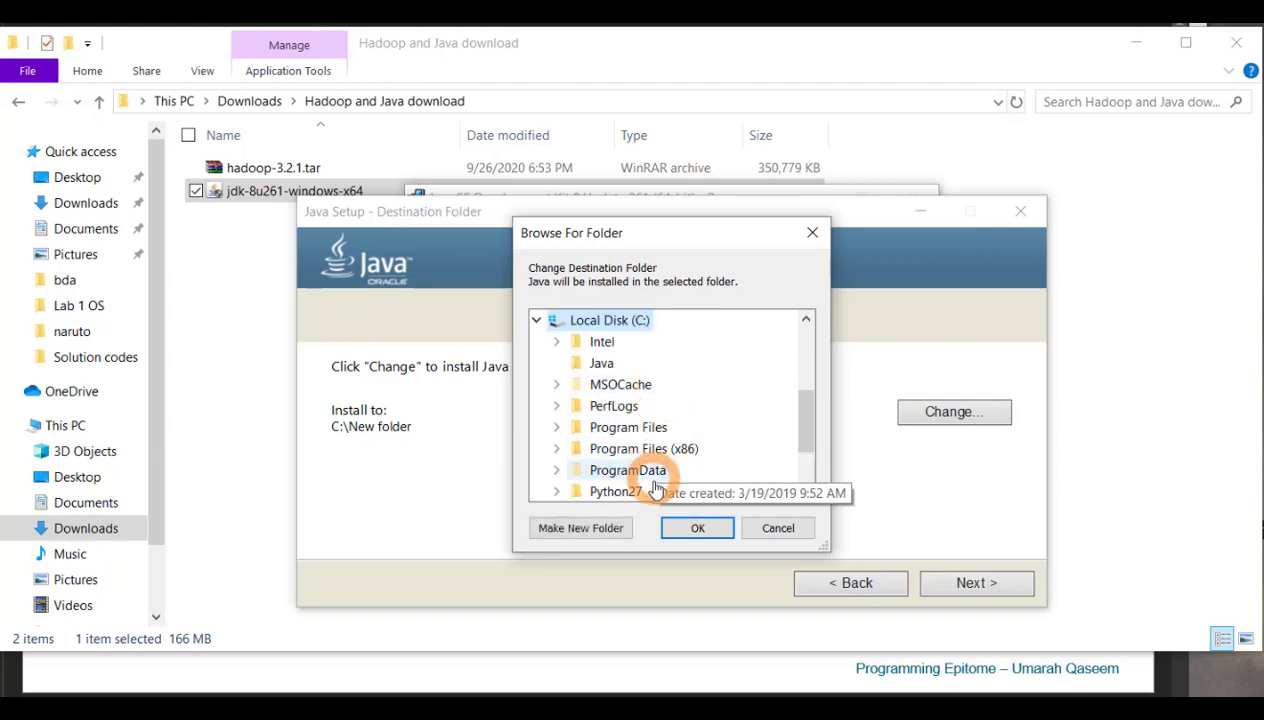
{"action": "left_click", "coordinate": [602, 362]}
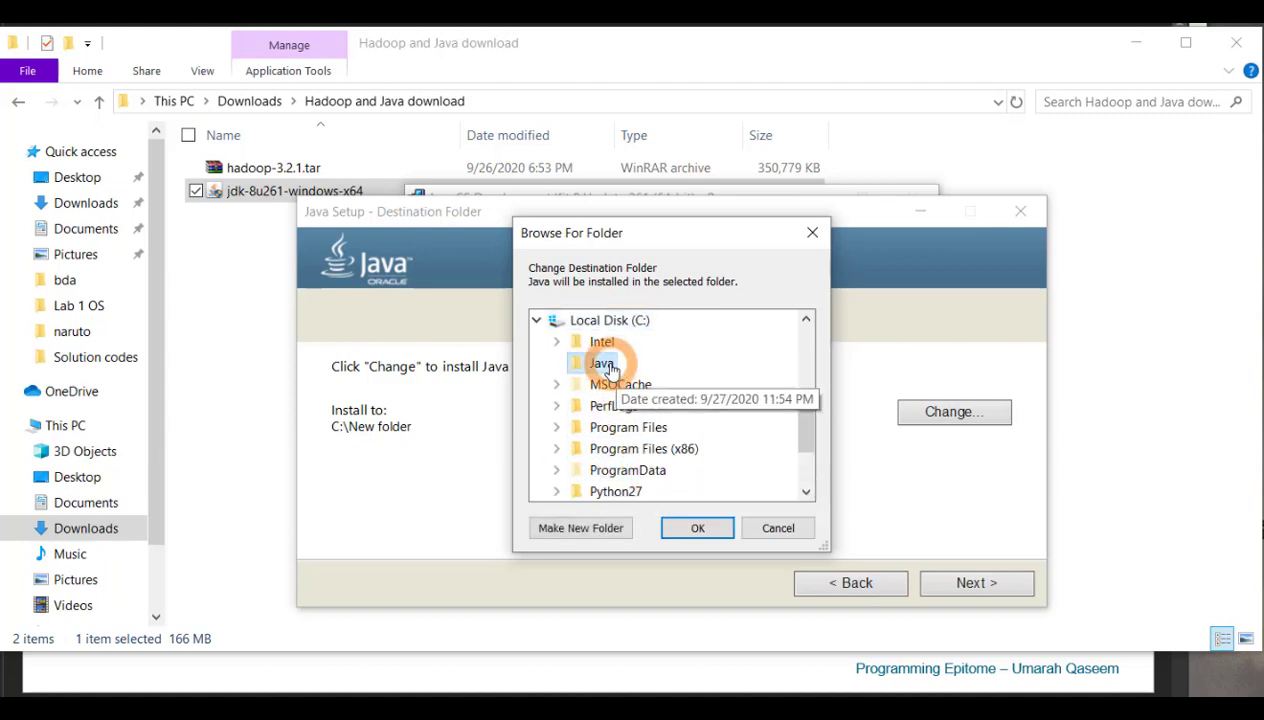
{"action": "left_click", "coordinate": [680, 528]}
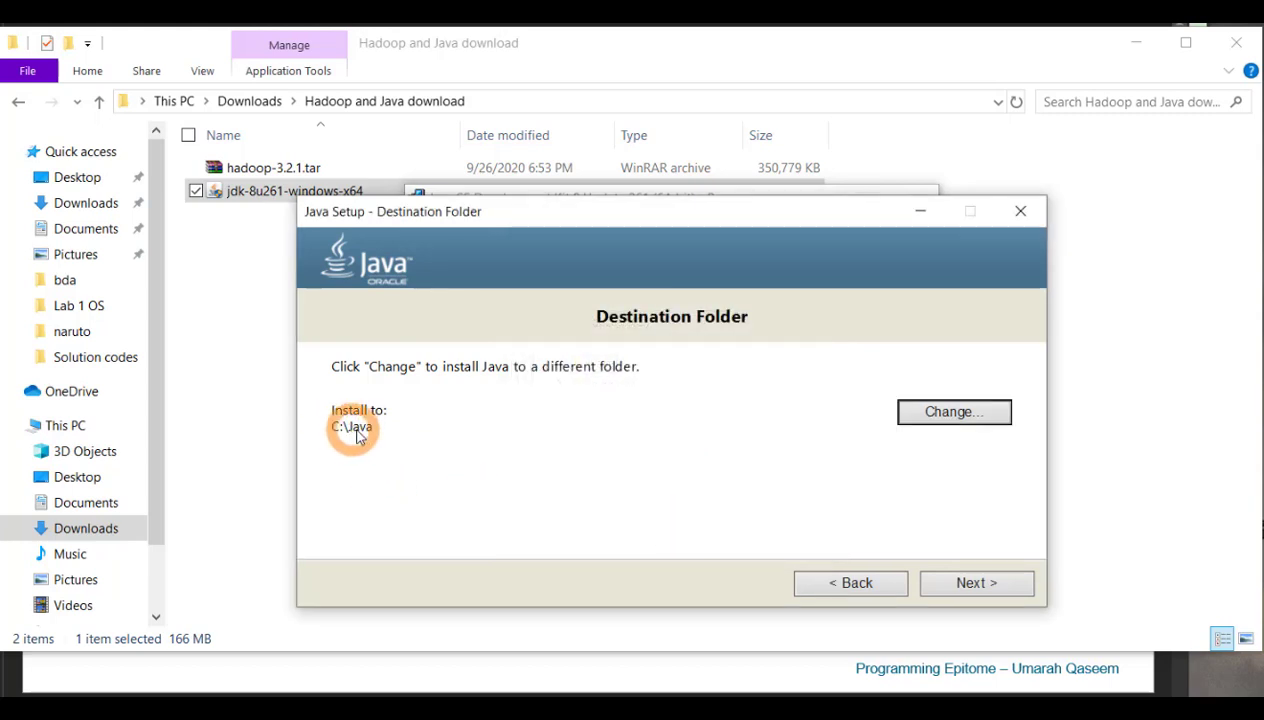
{"action": "left_click", "coordinate": [962, 586]}
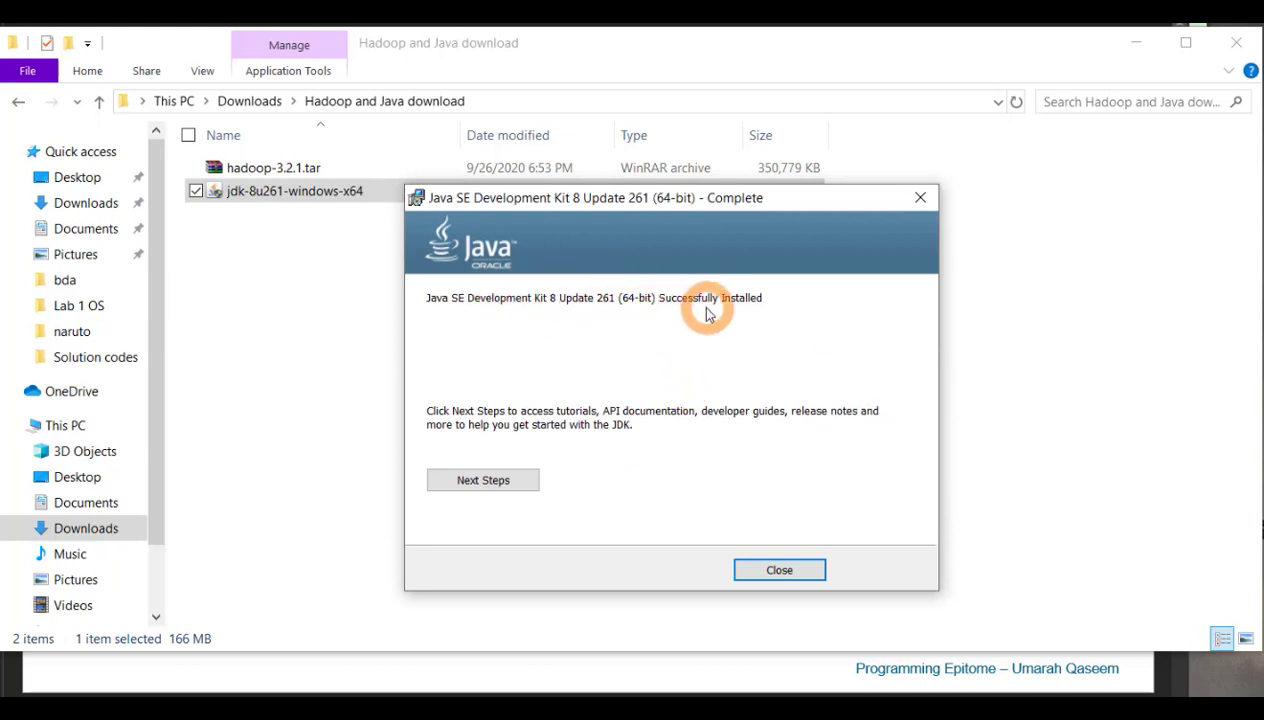
{"action": "left_click", "coordinate": [779, 570]}
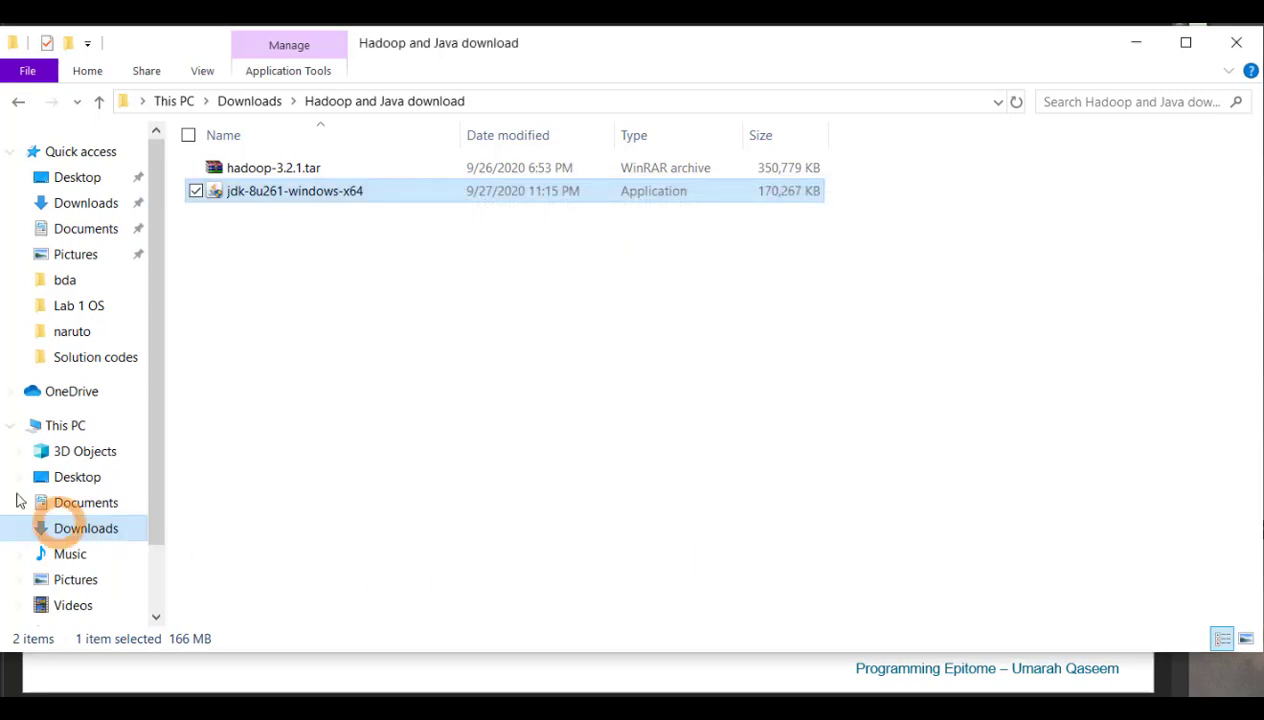
Step: Check the Java folder on Local Disk (C:), and return to the drive's root
{"action": "scroll", "coordinate": [57, 522], "scroll_direction": "down", "scroll_amount": 1}
{"action": "left_click", "coordinate": [89, 572]}
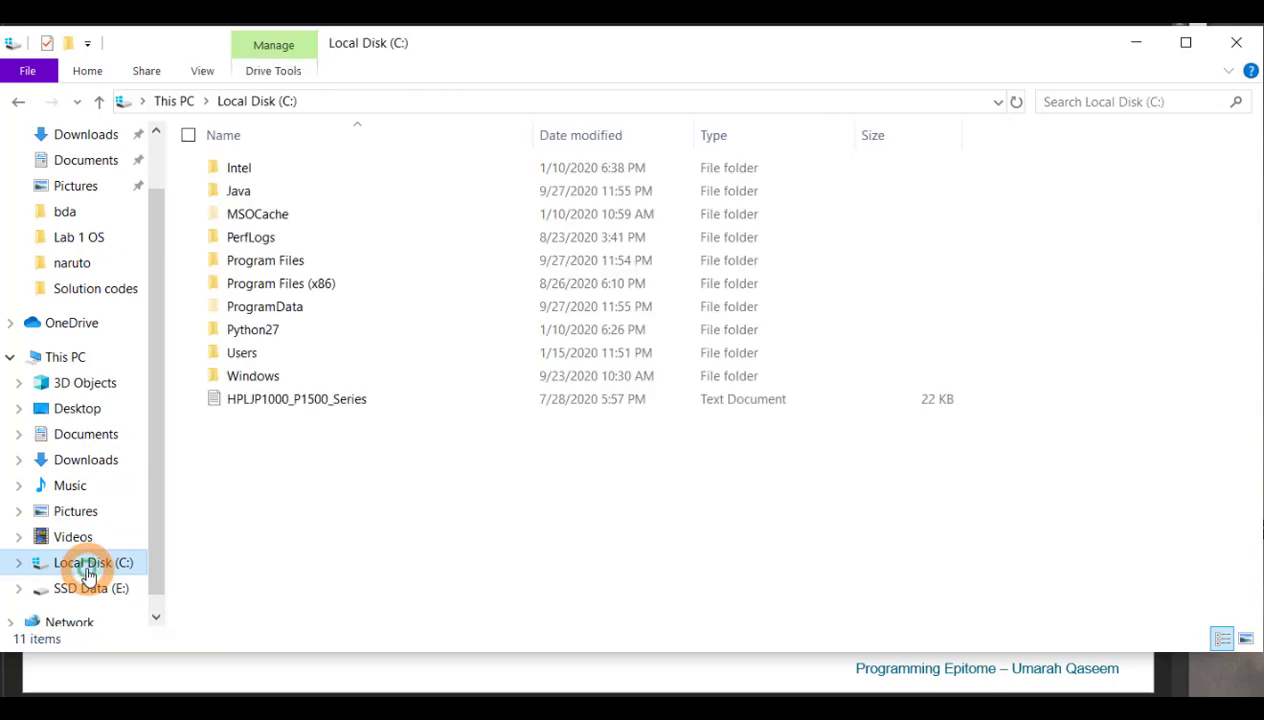
{"action": "double_click", "coordinate": [258, 195]}
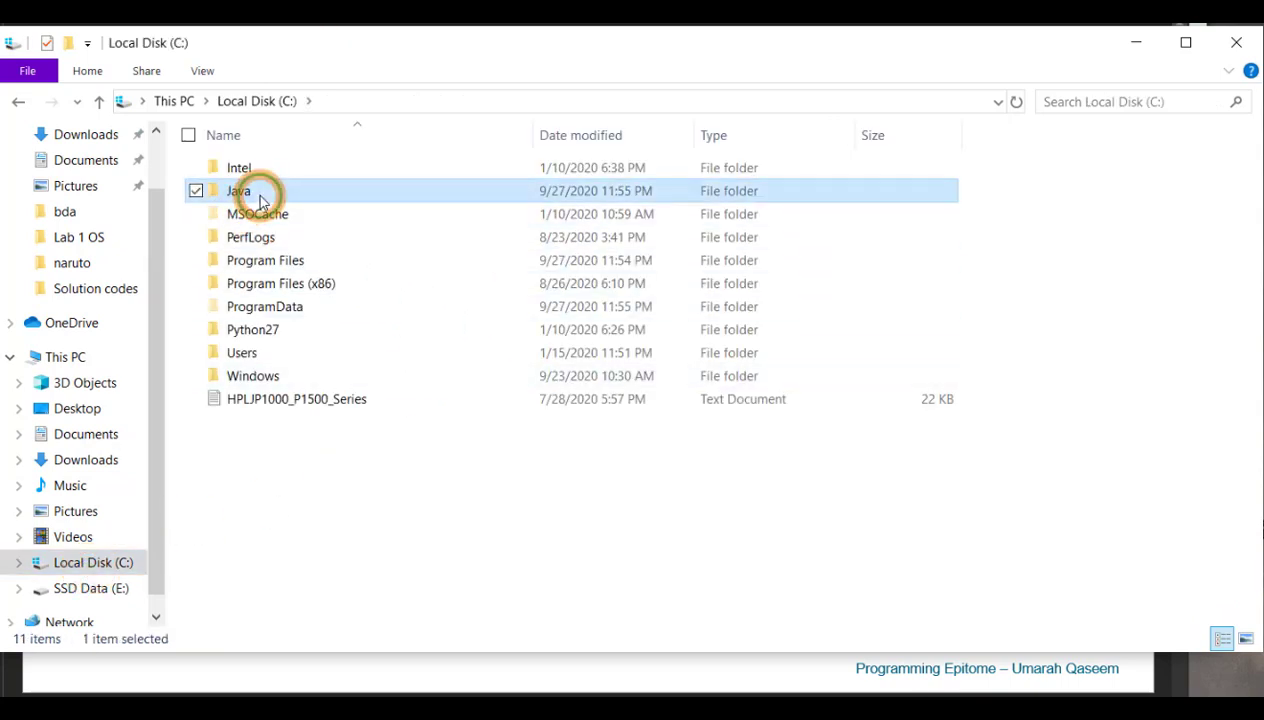
{"action": "left_click", "coordinate": [272, 104]}
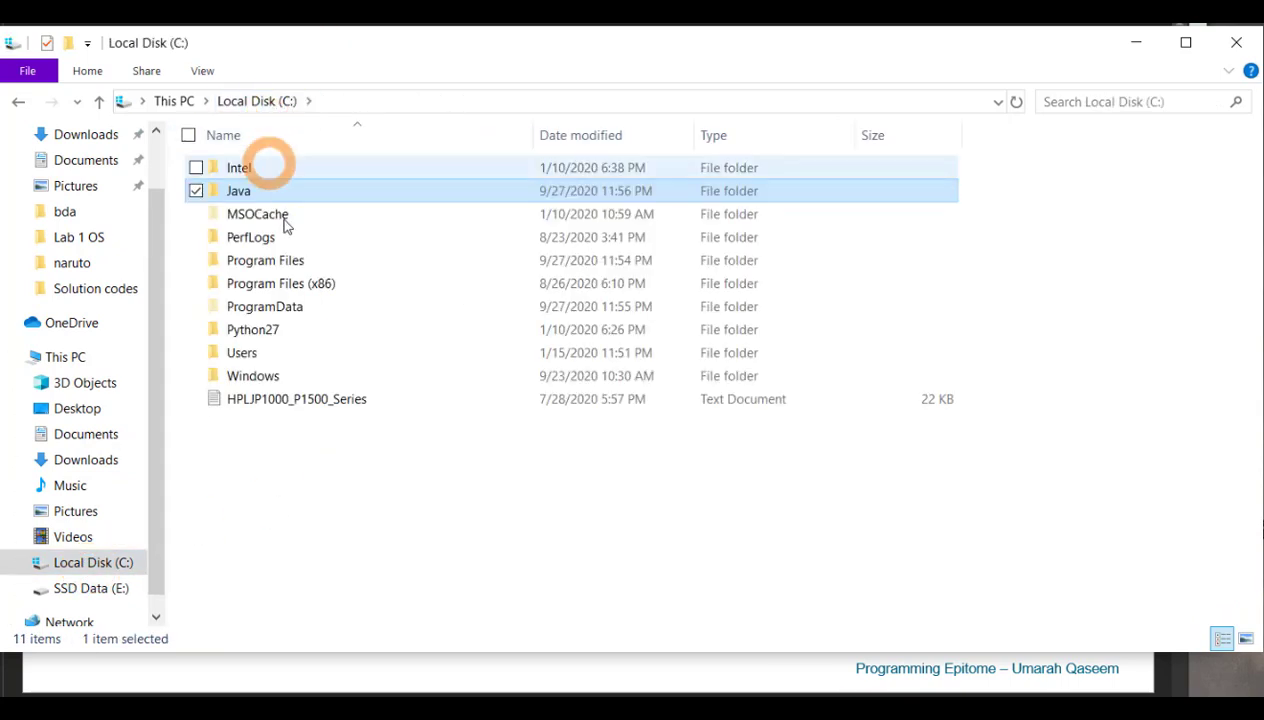
Step: Examine the jdk1.8.0_261 folder in C:\Program Files\Java, and go back to the C:\Java folder
{"action": "double_click", "coordinate": [290, 259]}
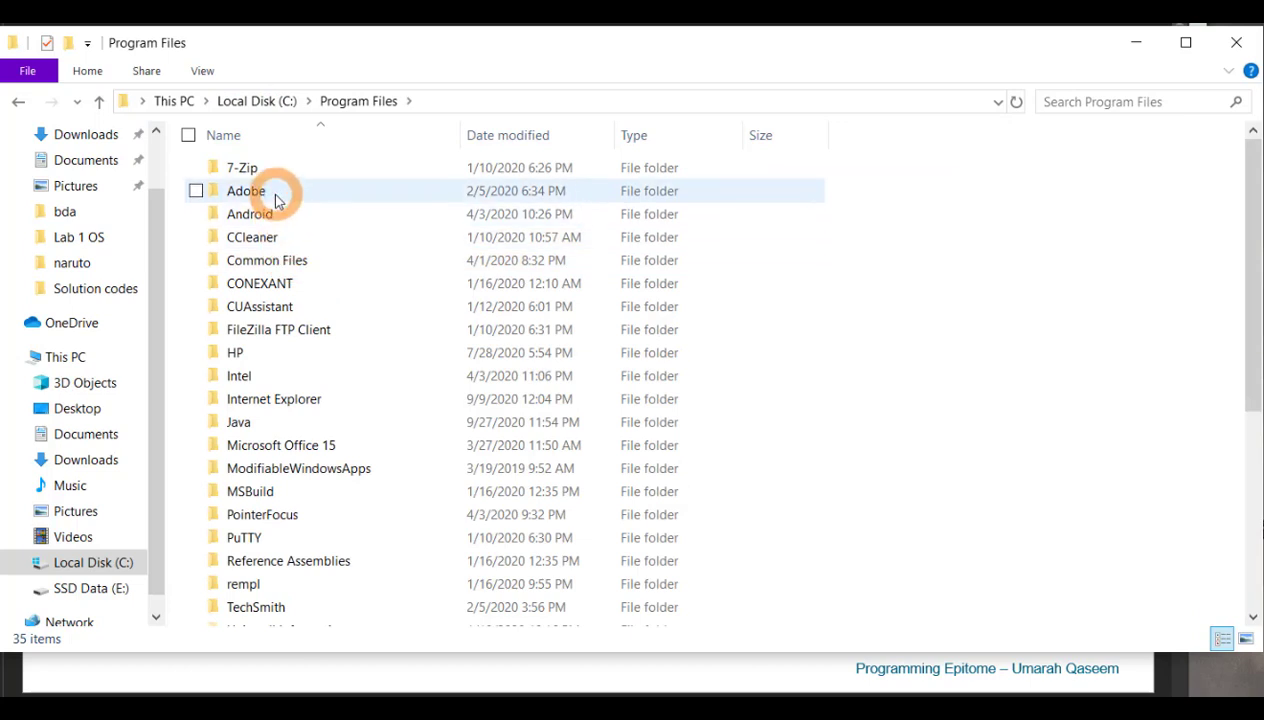
{"action": "double_click", "coordinate": [302, 423]}
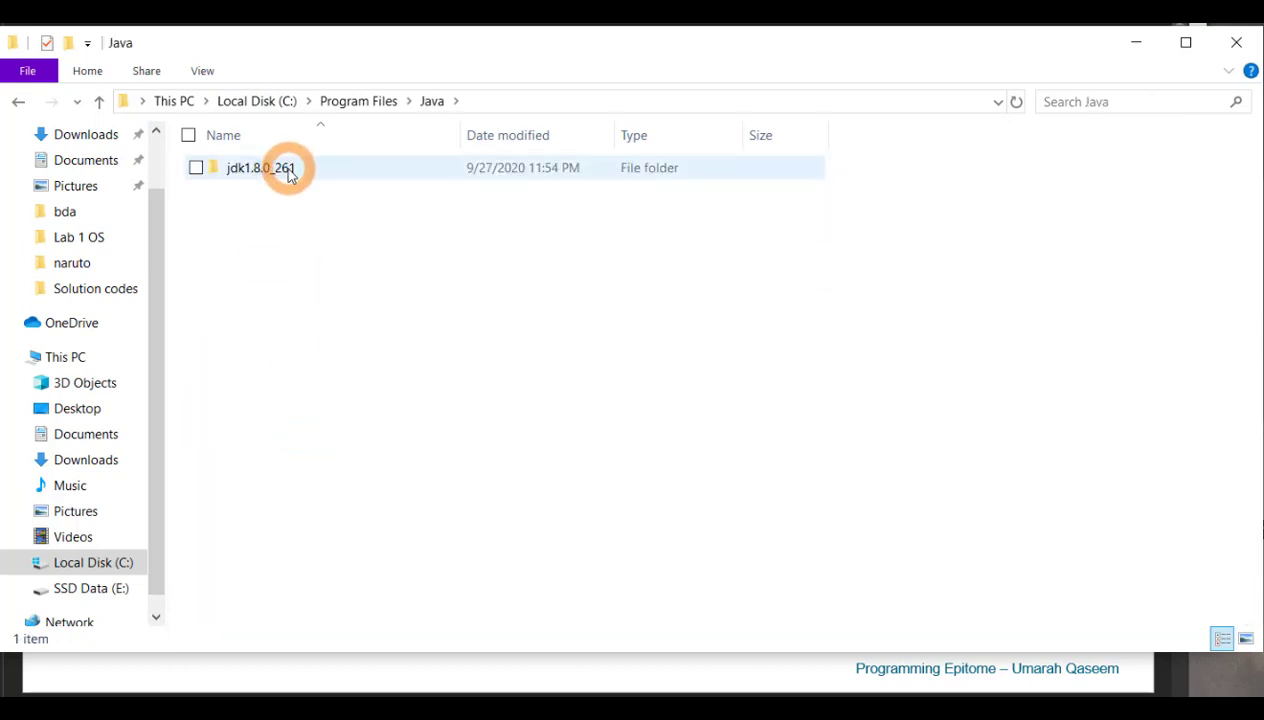
{"action": "left_click", "coordinate": [282, 169]}
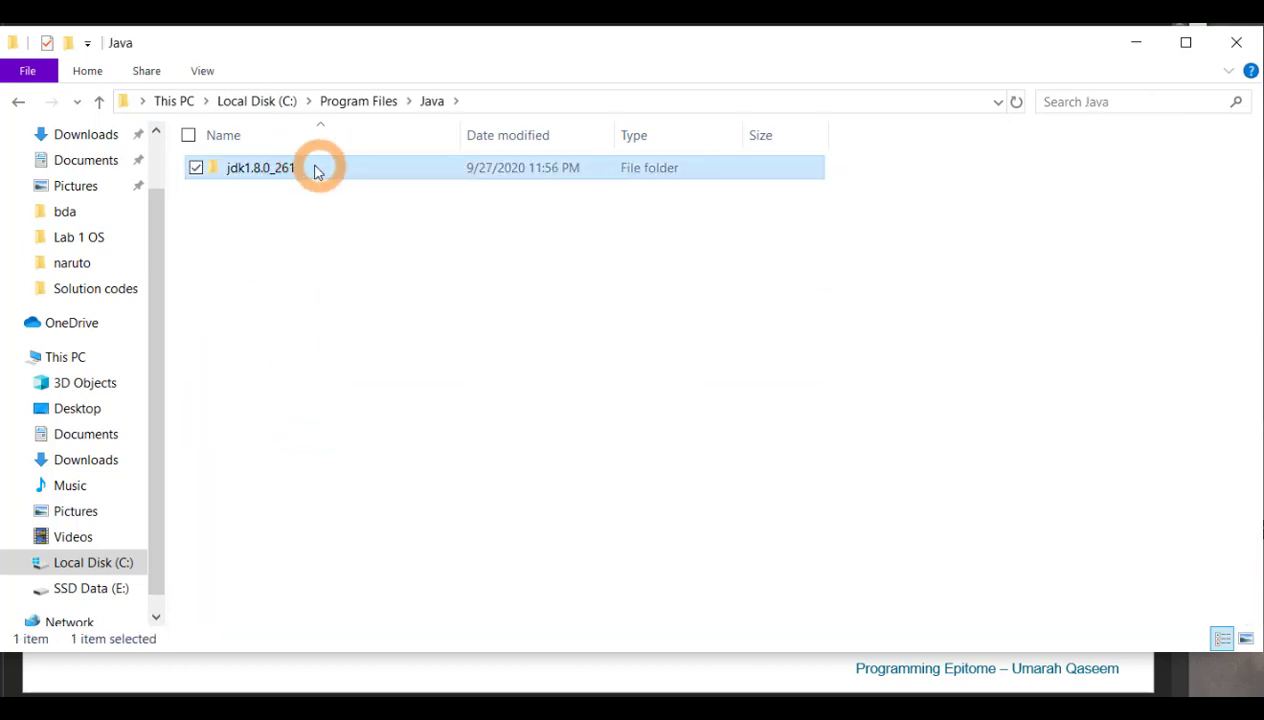
{"action": "mouse_move", "coordinate": [322, 173]}
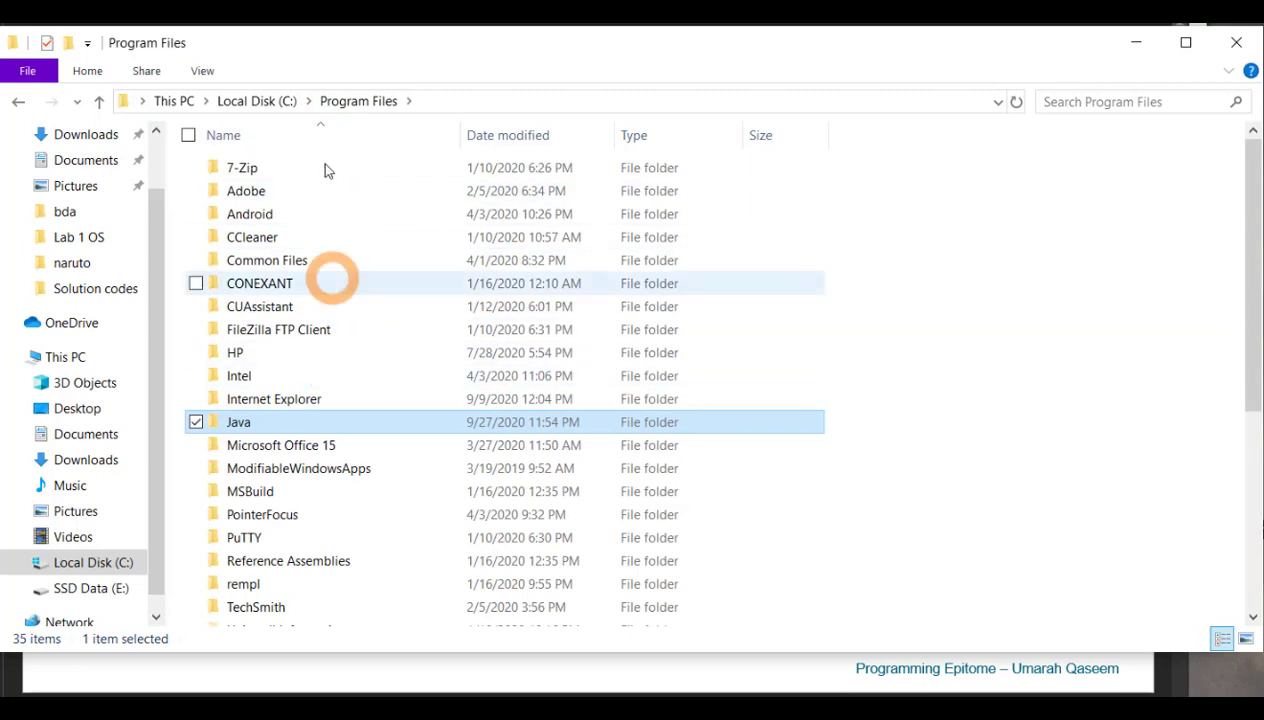
{"action": "left_click", "coordinate": [274, 101]}
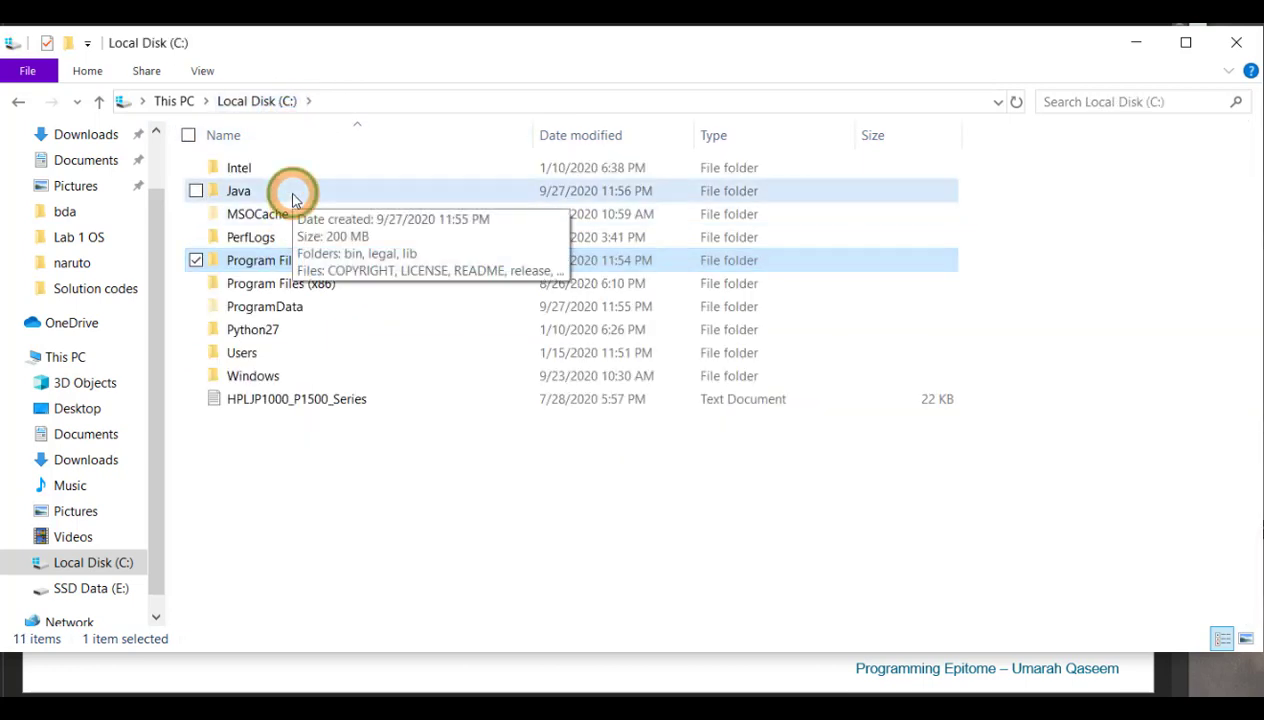
{"action": "double_click", "coordinate": [293, 198]}
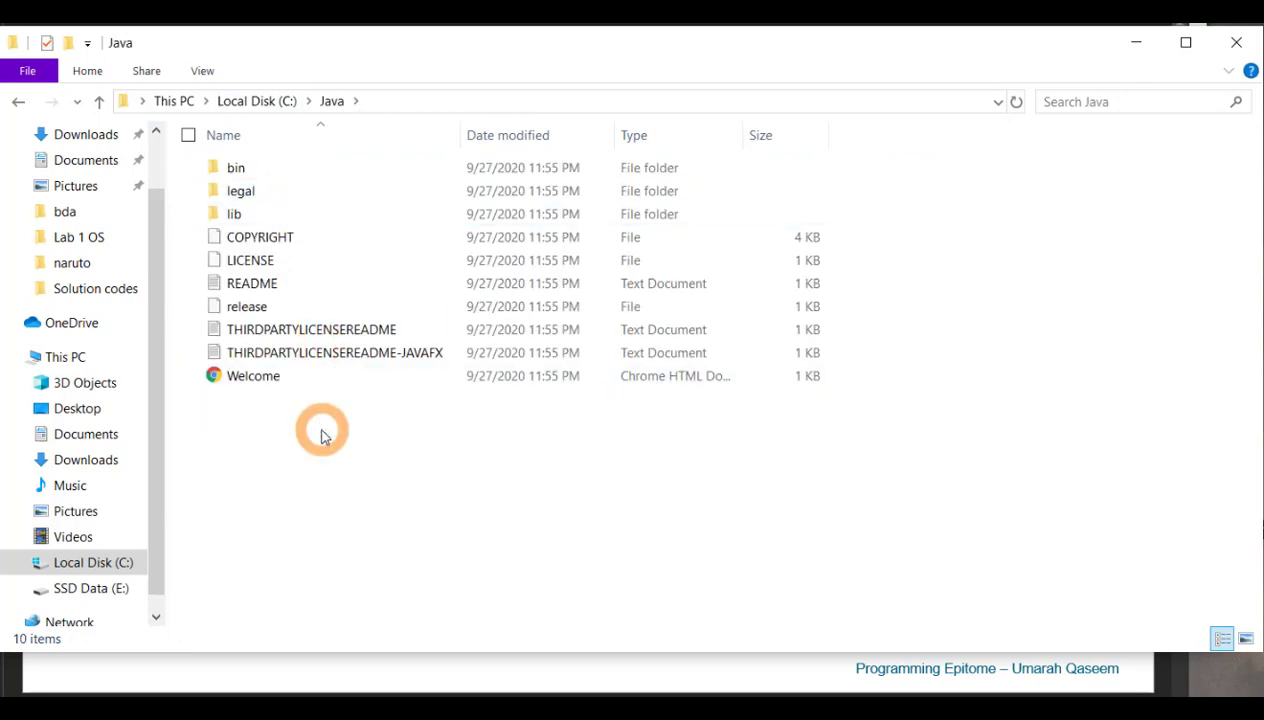
Step: Move the cut jdk1.8.0_261 folder into C:\Java, granting administrator permission
{"action": "key", "text": "ctrl+v"}
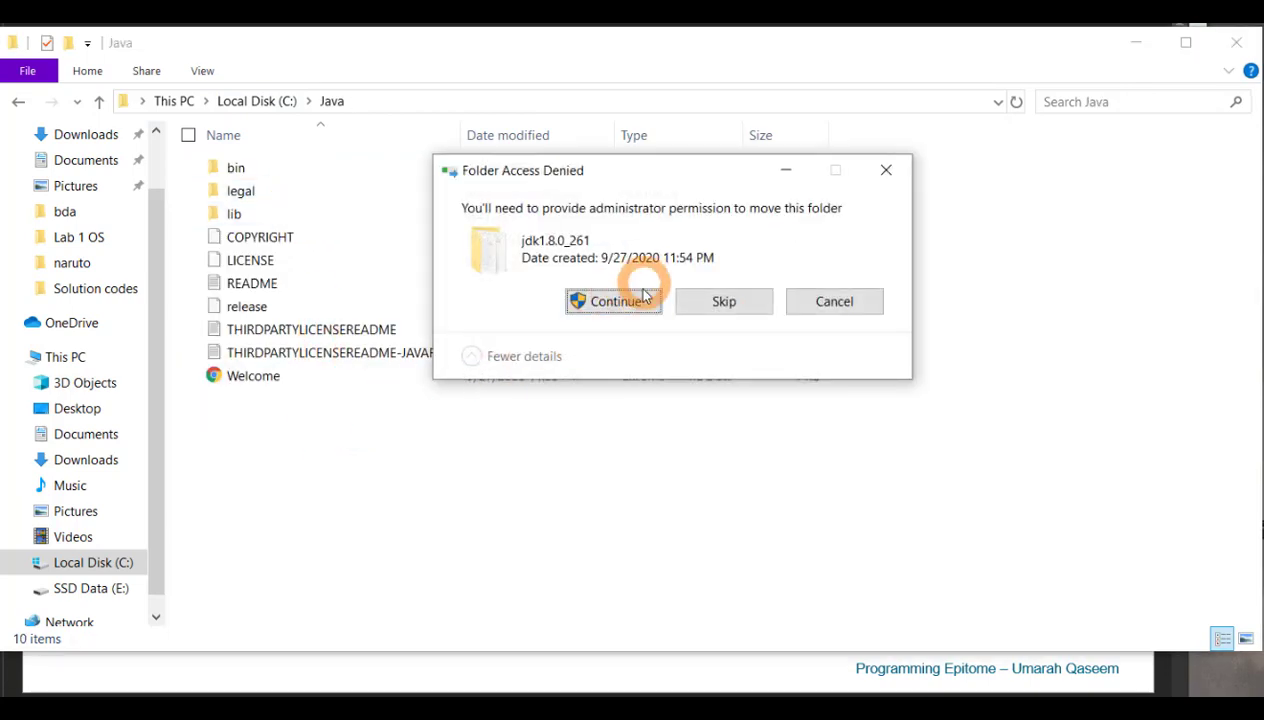
{"action": "left_click", "coordinate": [614, 303]}
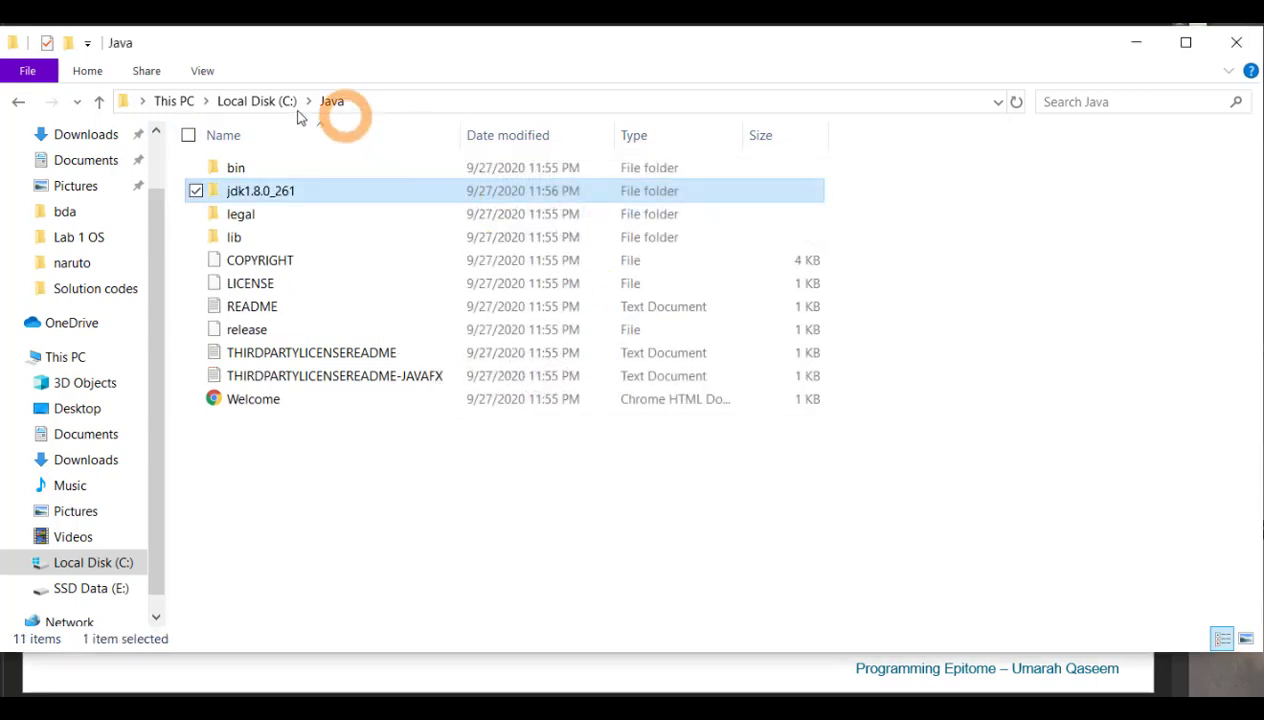
Step: Delete the Java folder from C:\Program Files, granting administrator permission
{"action": "left_click", "coordinate": [256, 101]}
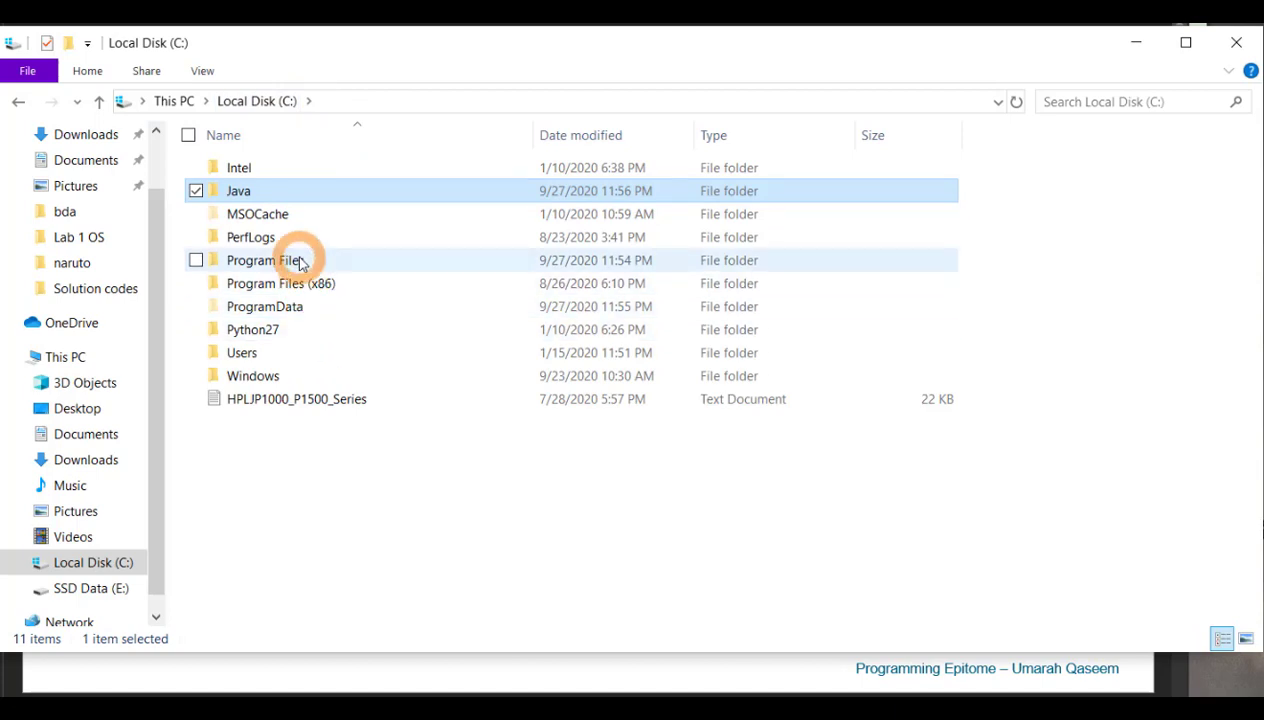
{"action": "double_click", "coordinate": [300, 260]}
{"action": "double_click", "coordinate": [300, 425]}
{"action": "key", "text": "alt+Left"}
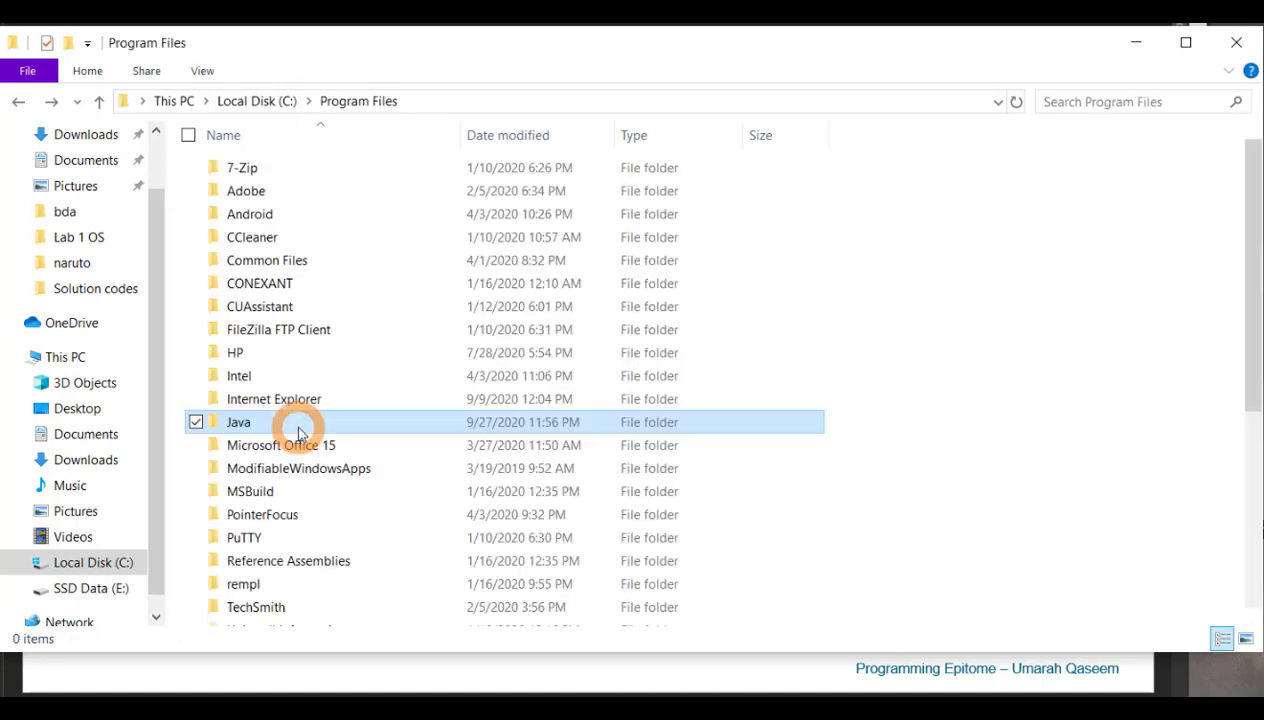
{"action": "key", "text": "Delete"}
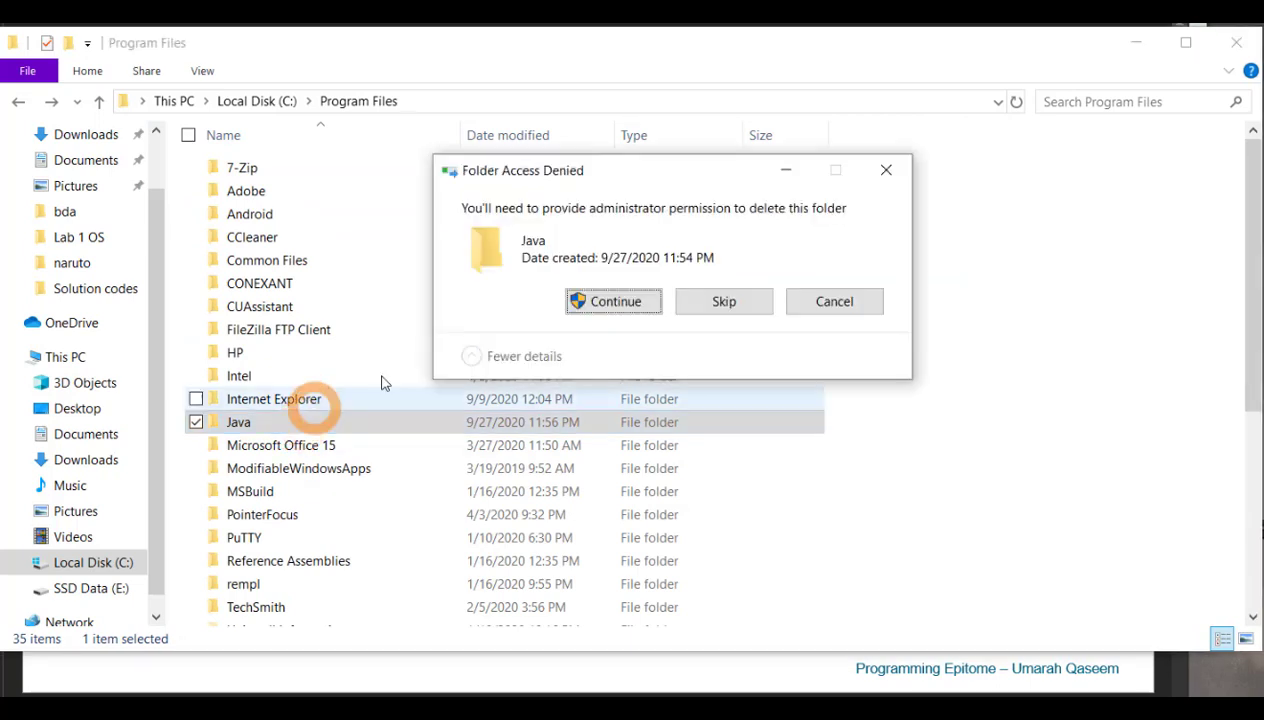
{"action": "left_click", "coordinate": [575, 300]}
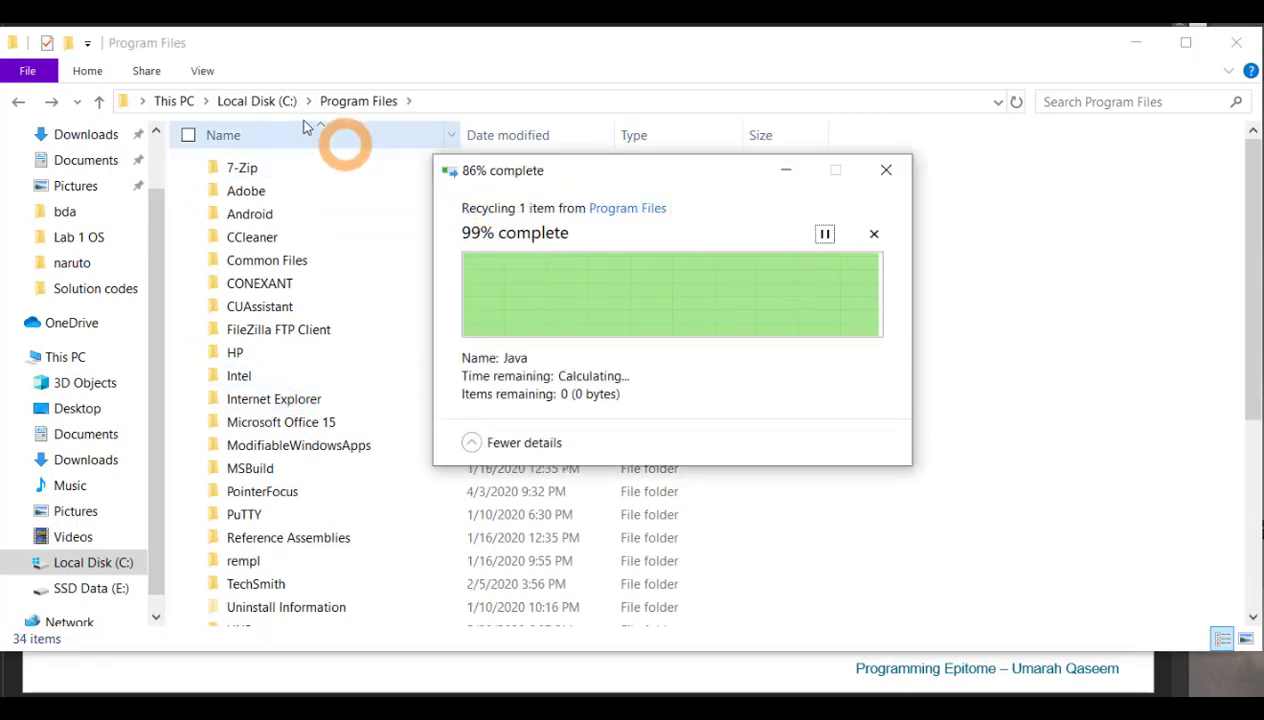
Step: Go back to Local Disk (C:) and check the Java folder there
{"action": "left_click", "coordinate": [256, 102]}
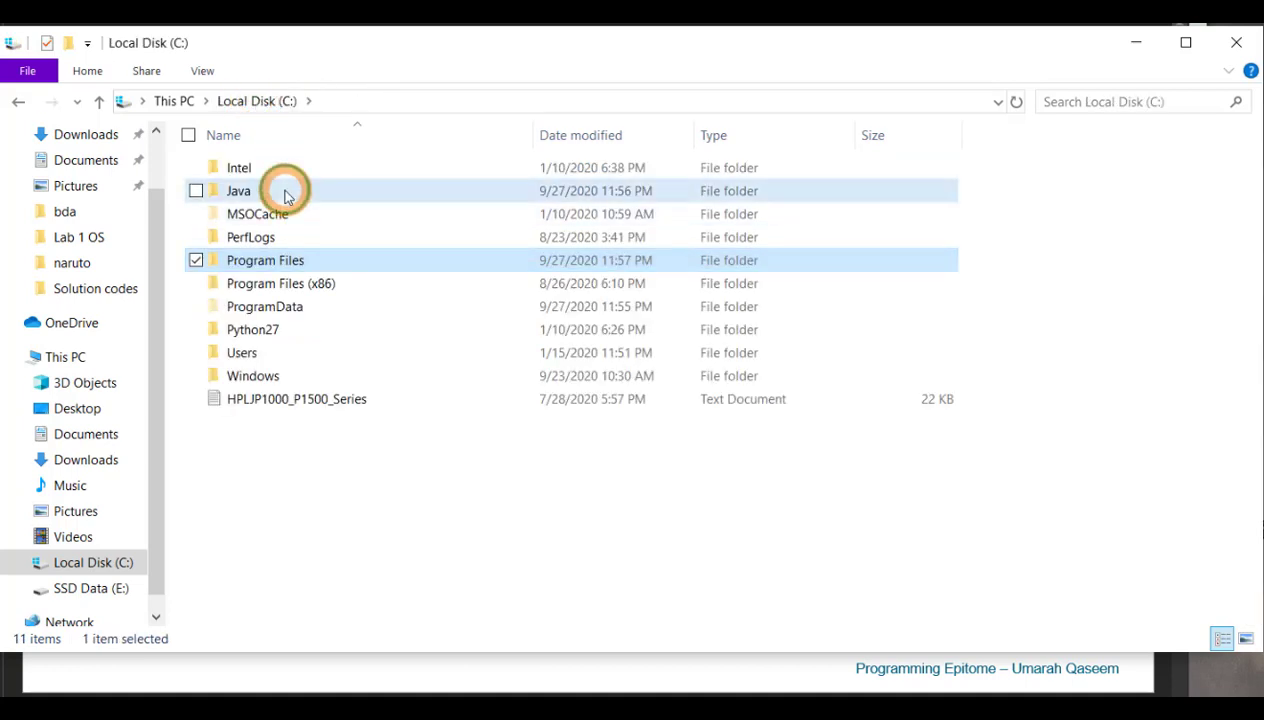
{"action": "left_click", "coordinate": [287, 196]}
{"action": "double_click", "coordinate": [287, 196]}
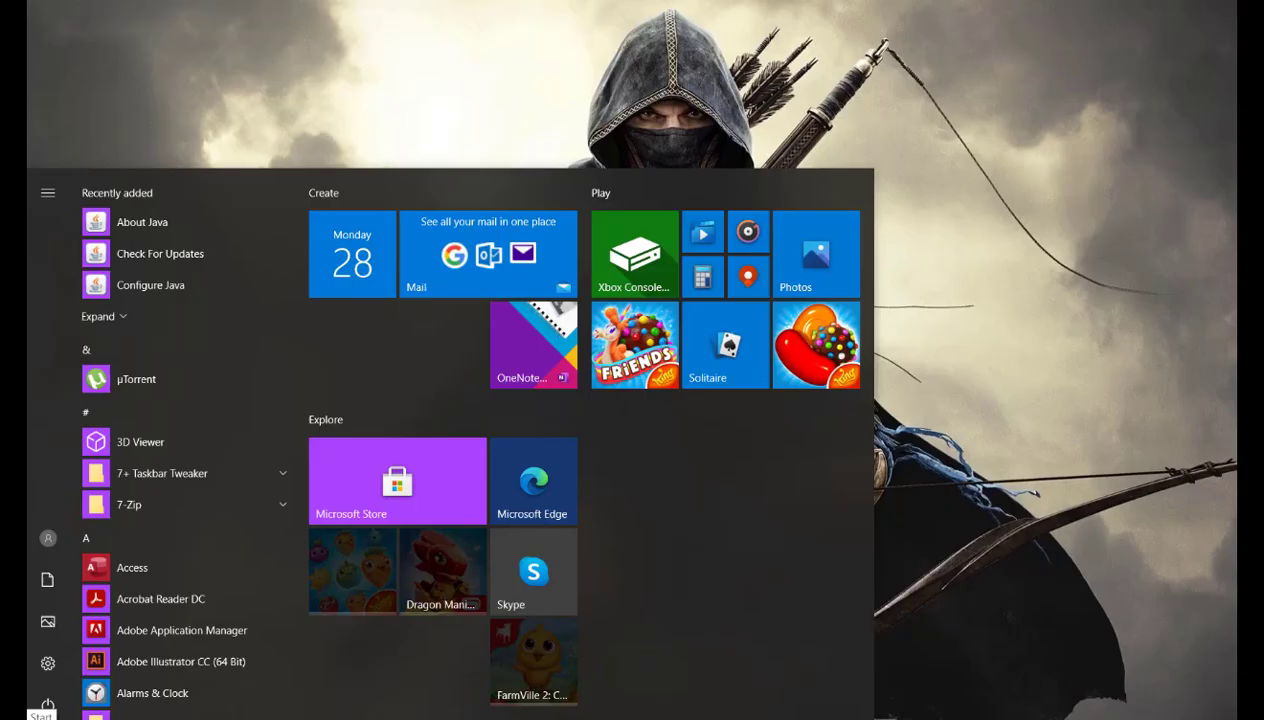
Step: Search the Windows system settings for "env" and open the Environment Variables dialog through the system-wide result
{"action": "left_click", "coordinate": [45, 666]}
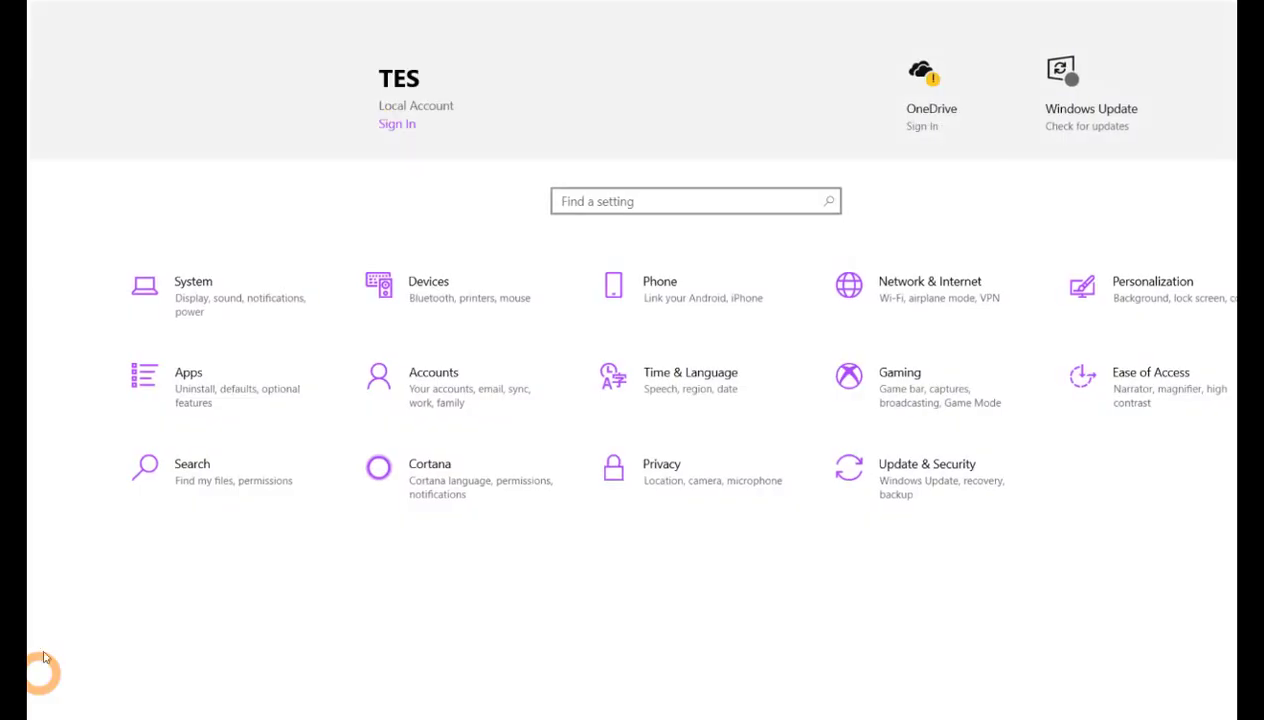
{"action": "left_click", "coordinate": [232, 287]}
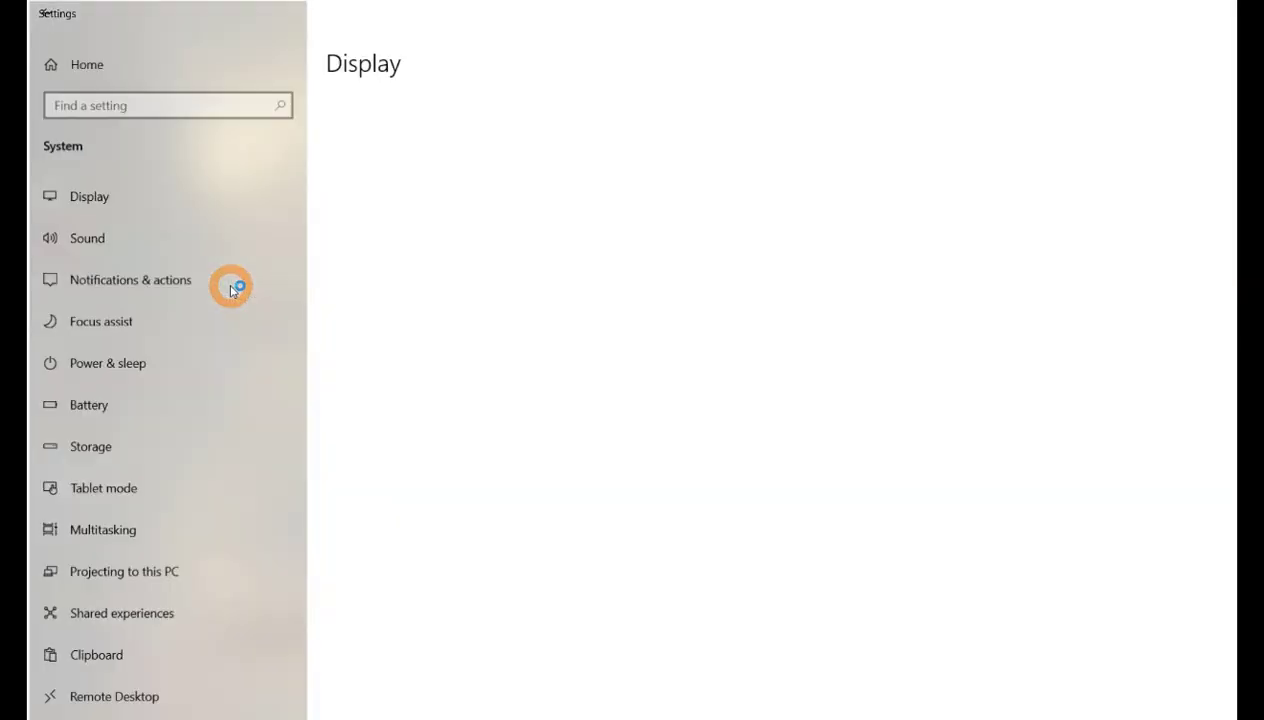
{"action": "left_click", "coordinate": [180, 99]}
{"action": "type", "text": "env"}
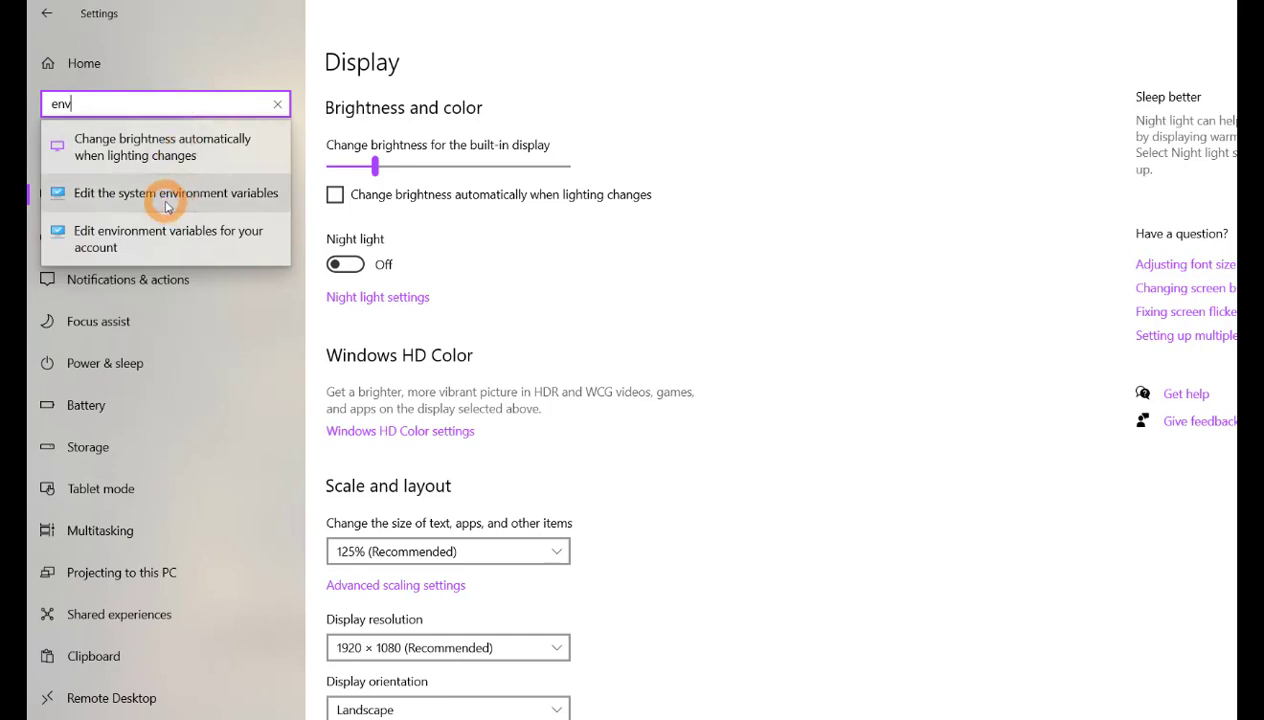
{"action": "left_click", "coordinate": [166, 206]}
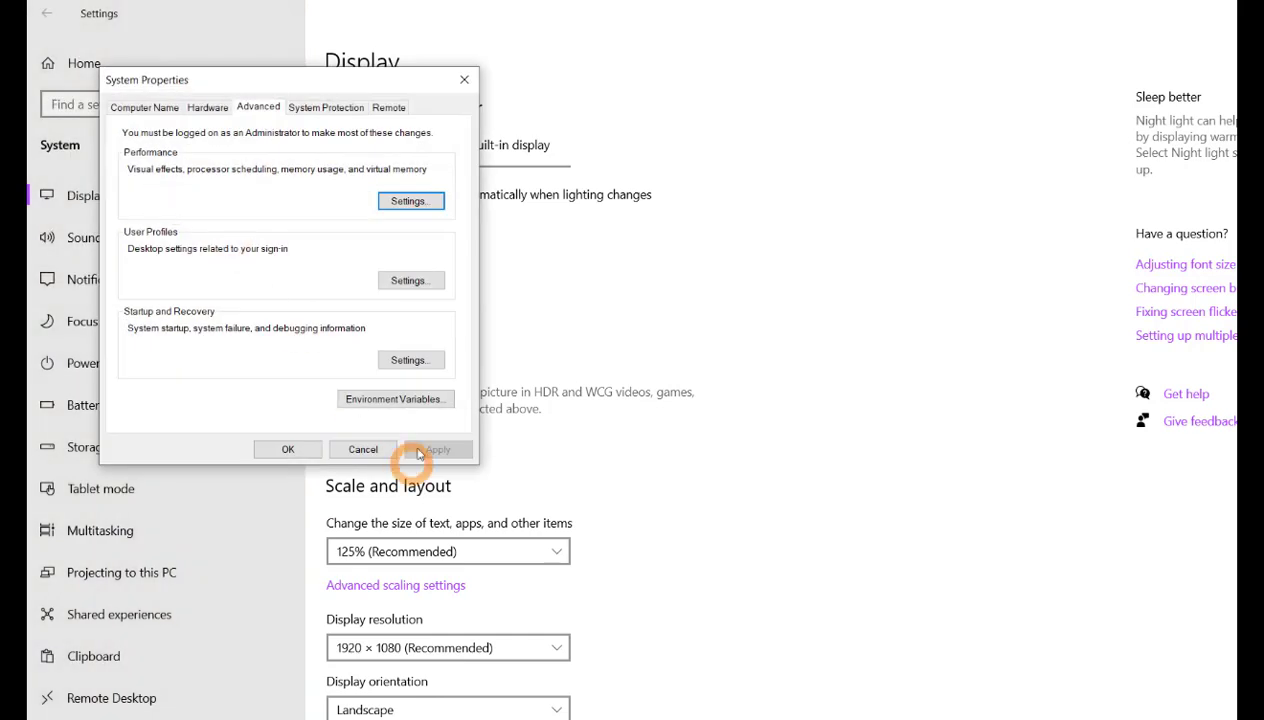
{"action": "left_click", "coordinate": [420, 404]}
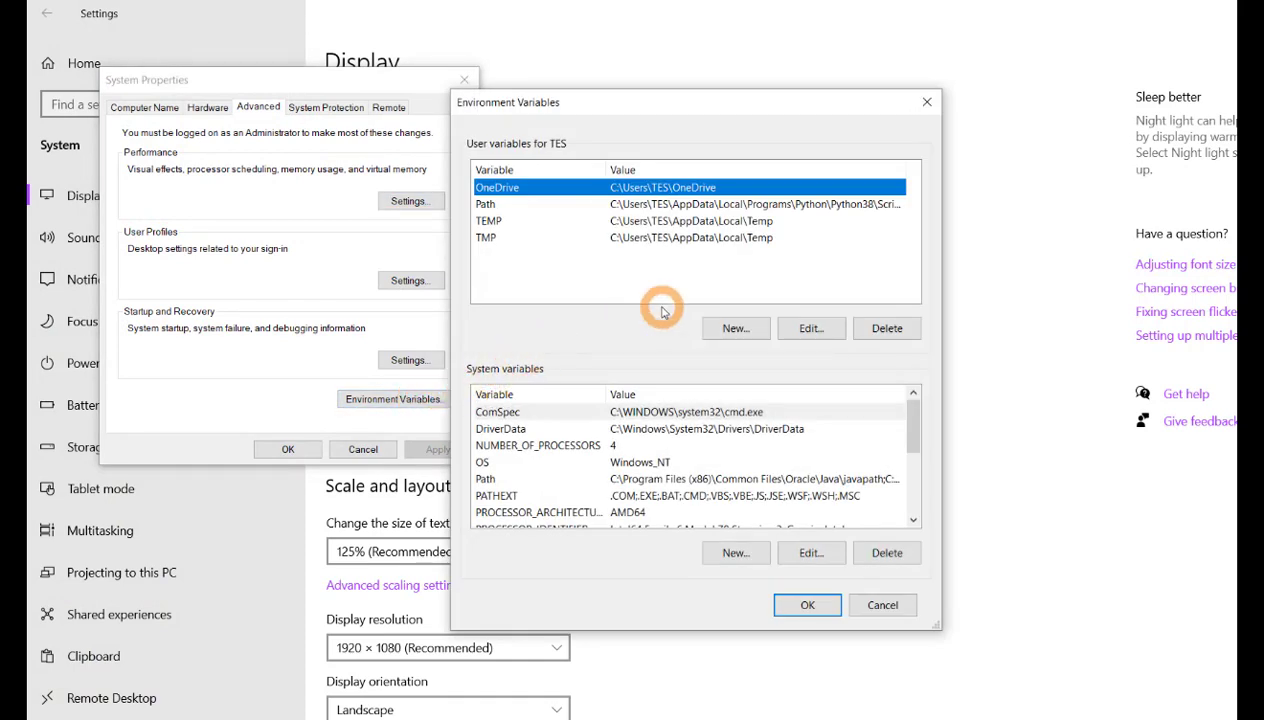
Step: Create a user variable named JAVA_HOME with the value C:\Java\jdk1.8.0_261\bin
{"action": "left_click", "coordinate": [733, 333]}
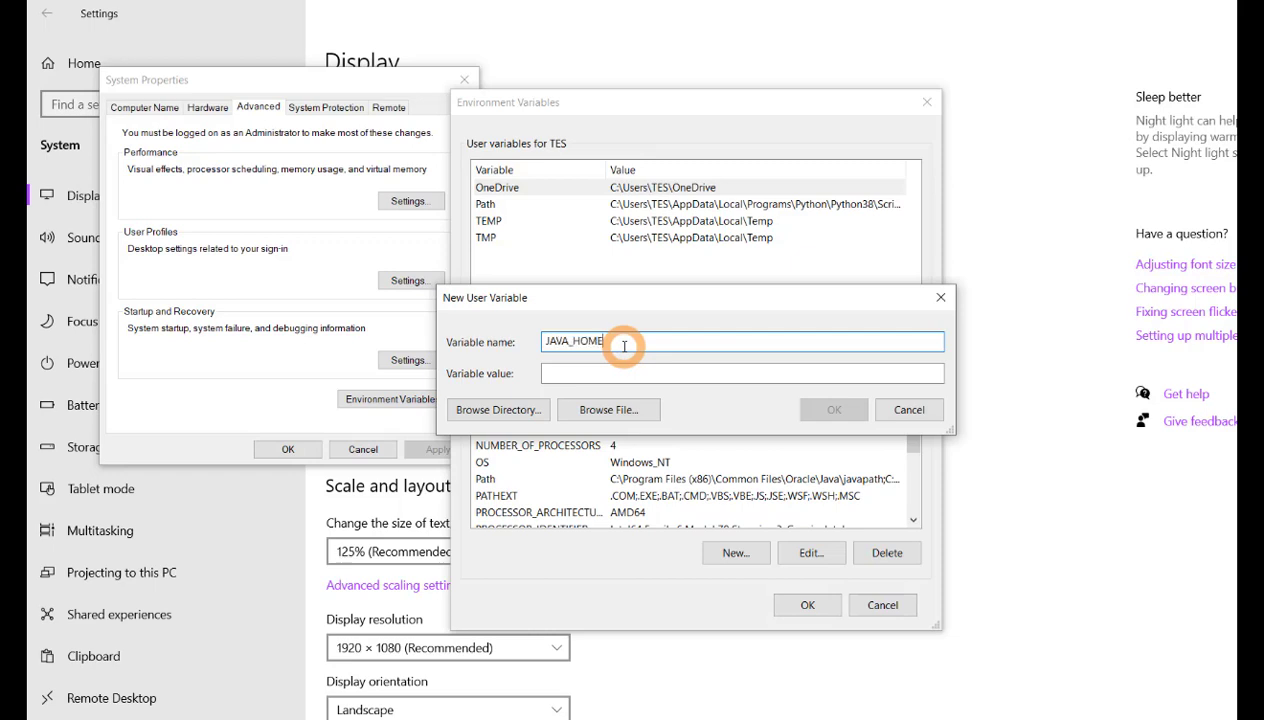
{"action": "left_click", "coordinate": [611, 378]}
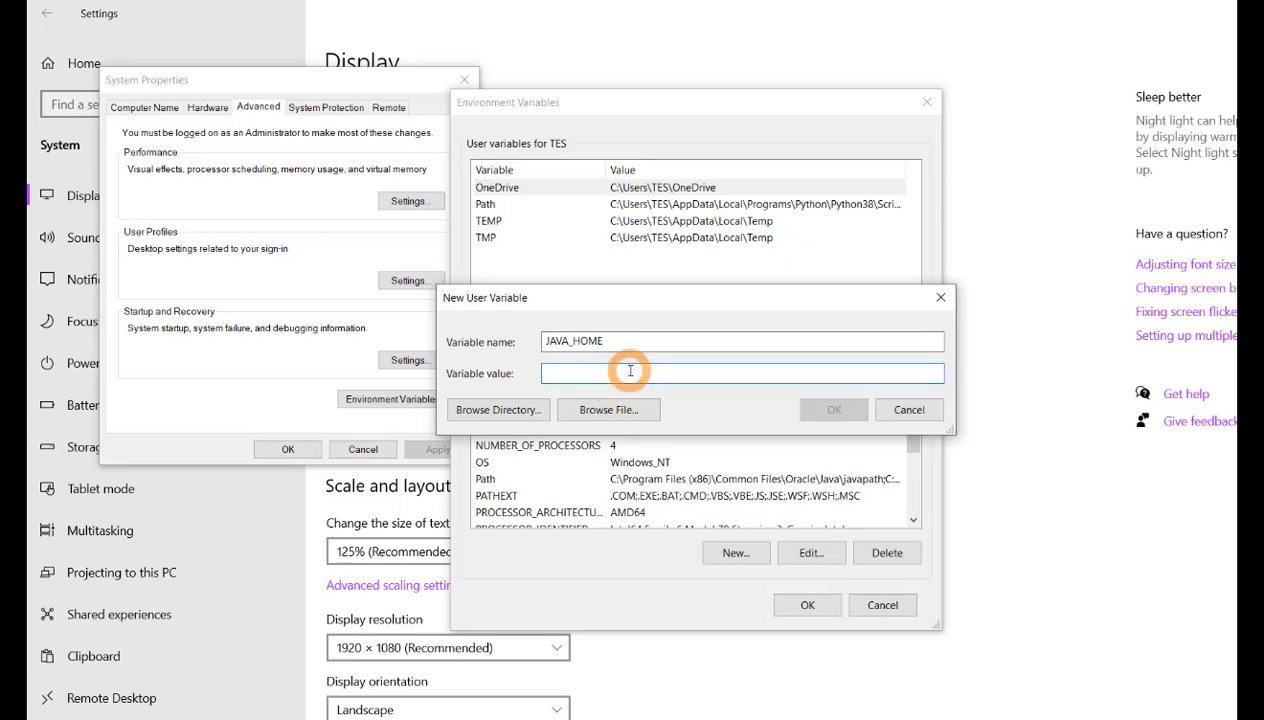
{"action": "type", "text": "C:\\Java\\jdk1.8.0_261\\bin"}
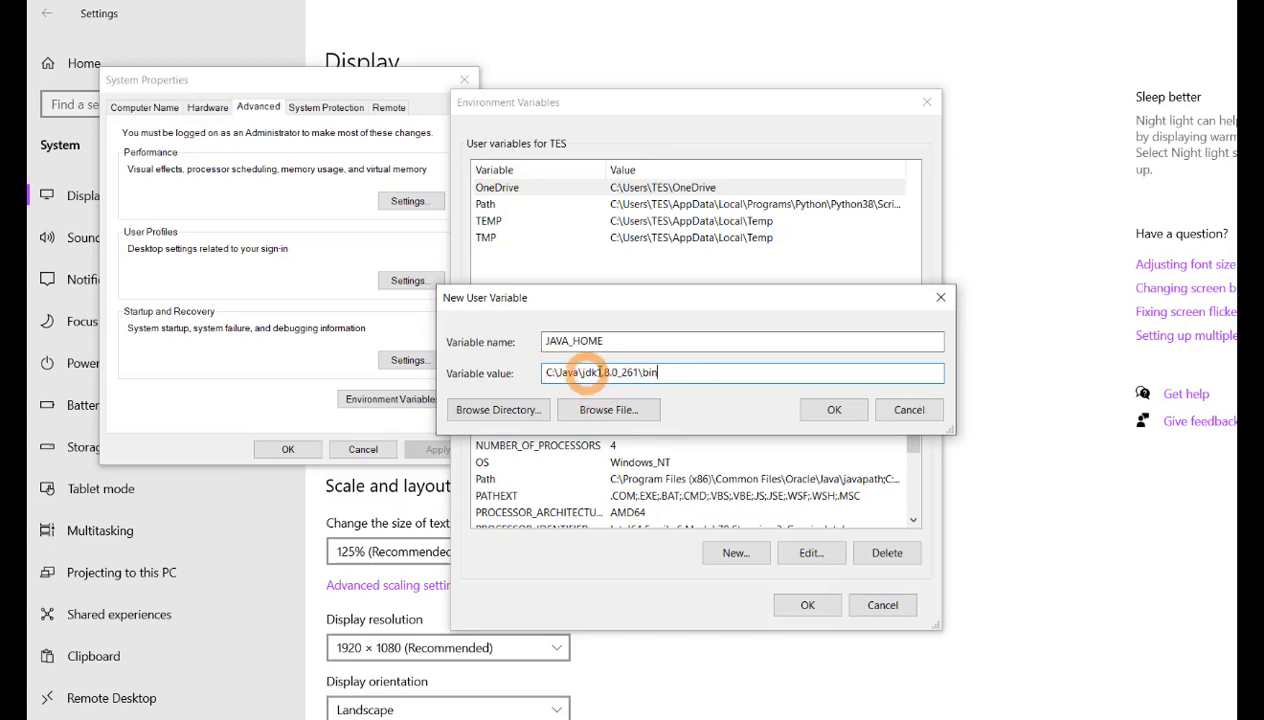
{"action": "double_click", "coordinate": [648, 372]}
{"action": "left_click", "coordinate": [672, 372]}
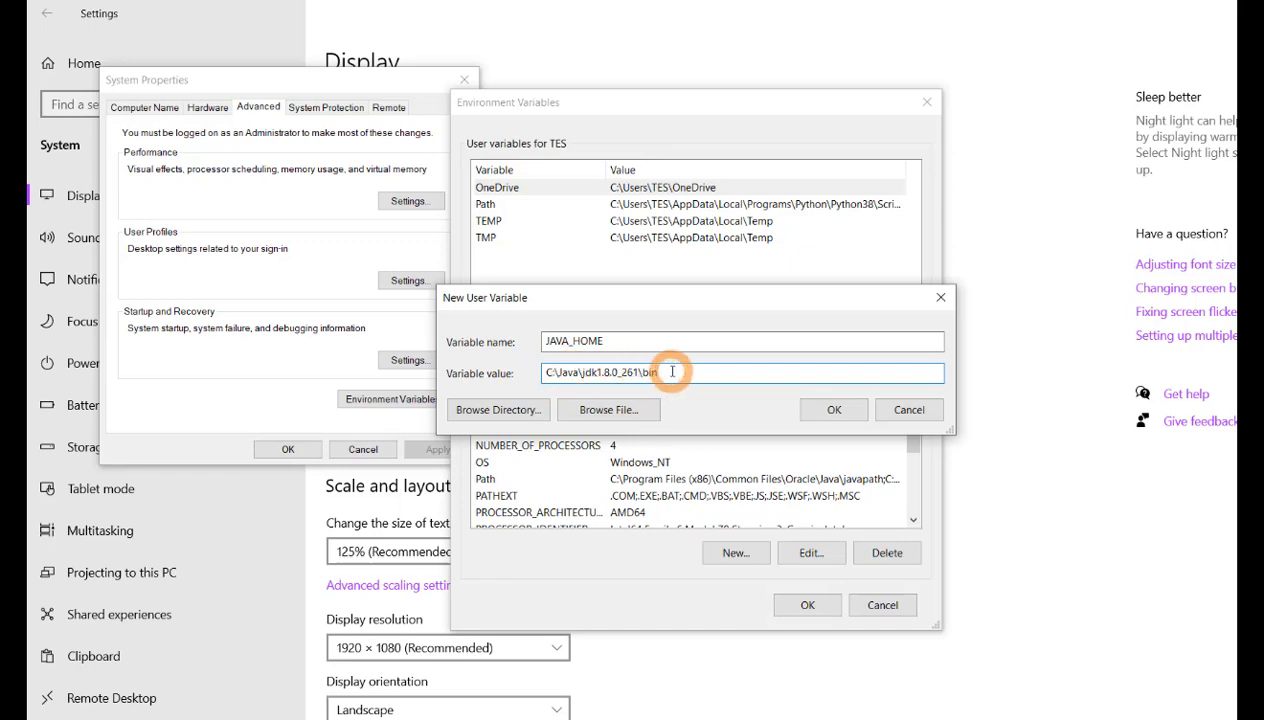
{"action": "left_click", "coordinate": [836, 410]}
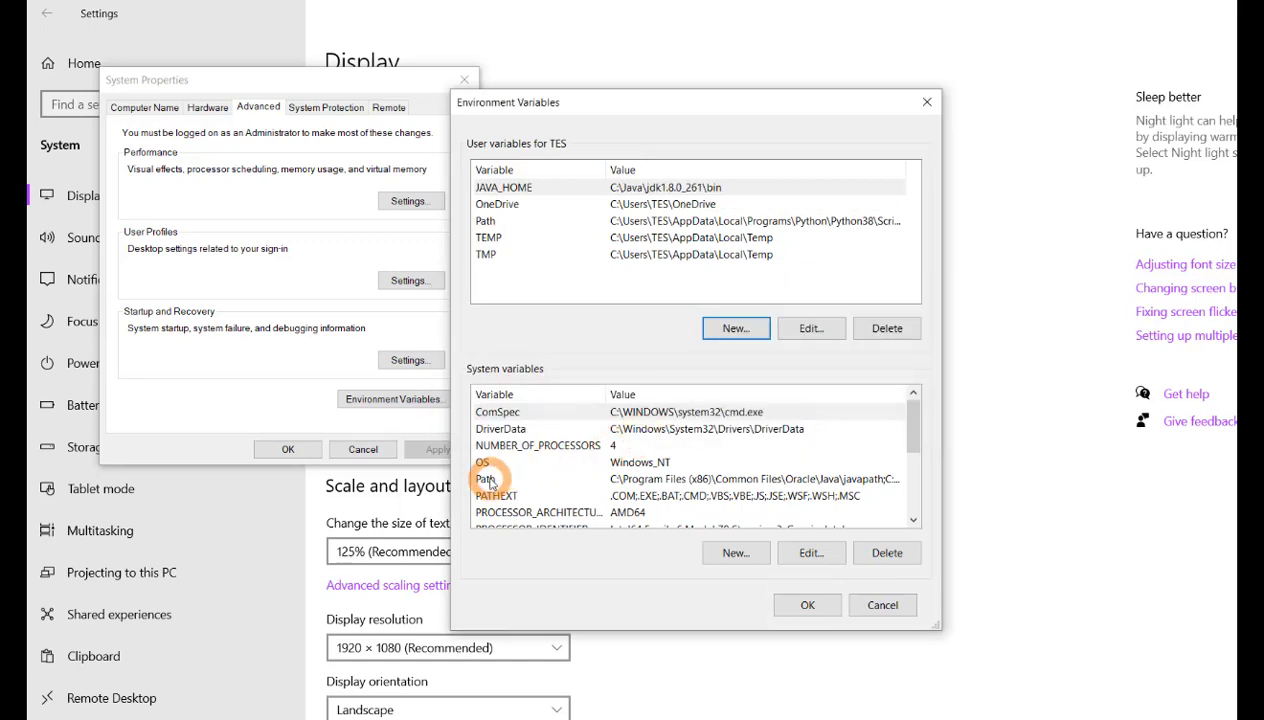
Step: Add C:\Java\jdk1.8.0_261\bin as a new entry to the system Path variable and confirm all the open dialogs
{"action": "left_click", "coordinate": [655, 480]}
{"action": "left_click", "coordinate": [797, 555]}
{"action": "left_click", "coordinate": [859, 186]}
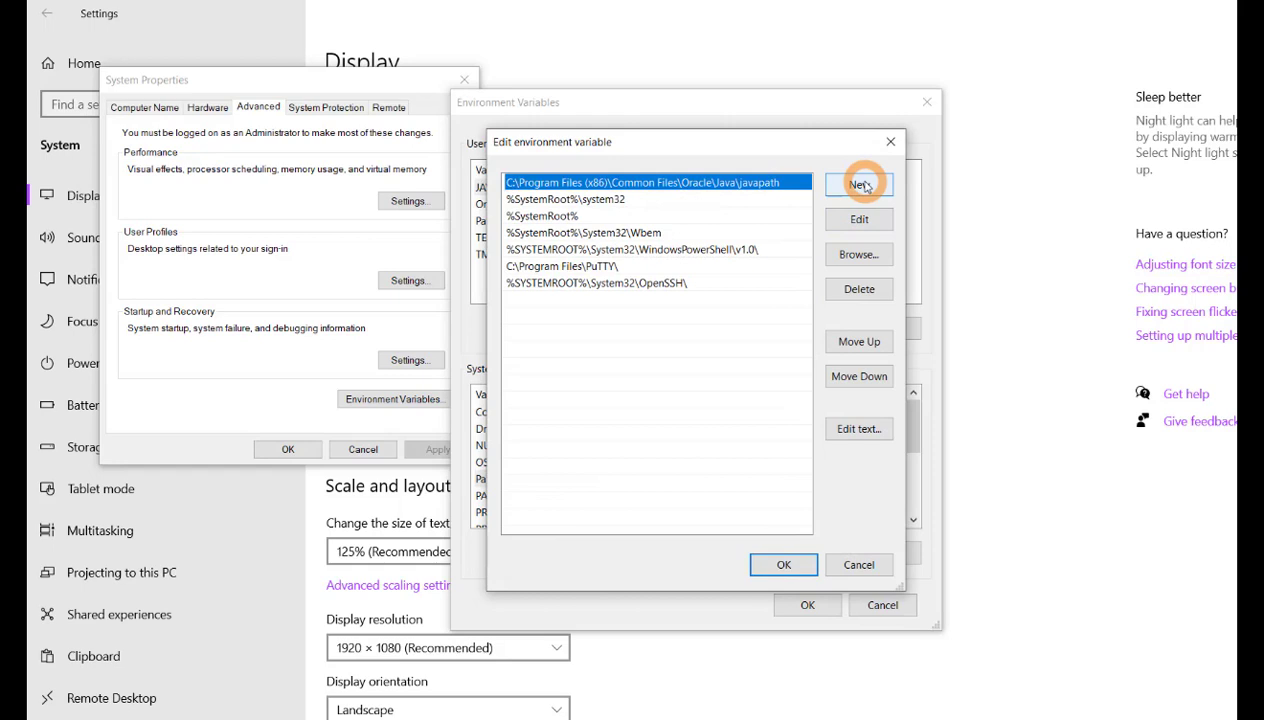
{"action": "type", "text": "C:\\Java\\jdk1.8.0_261\\bin"}
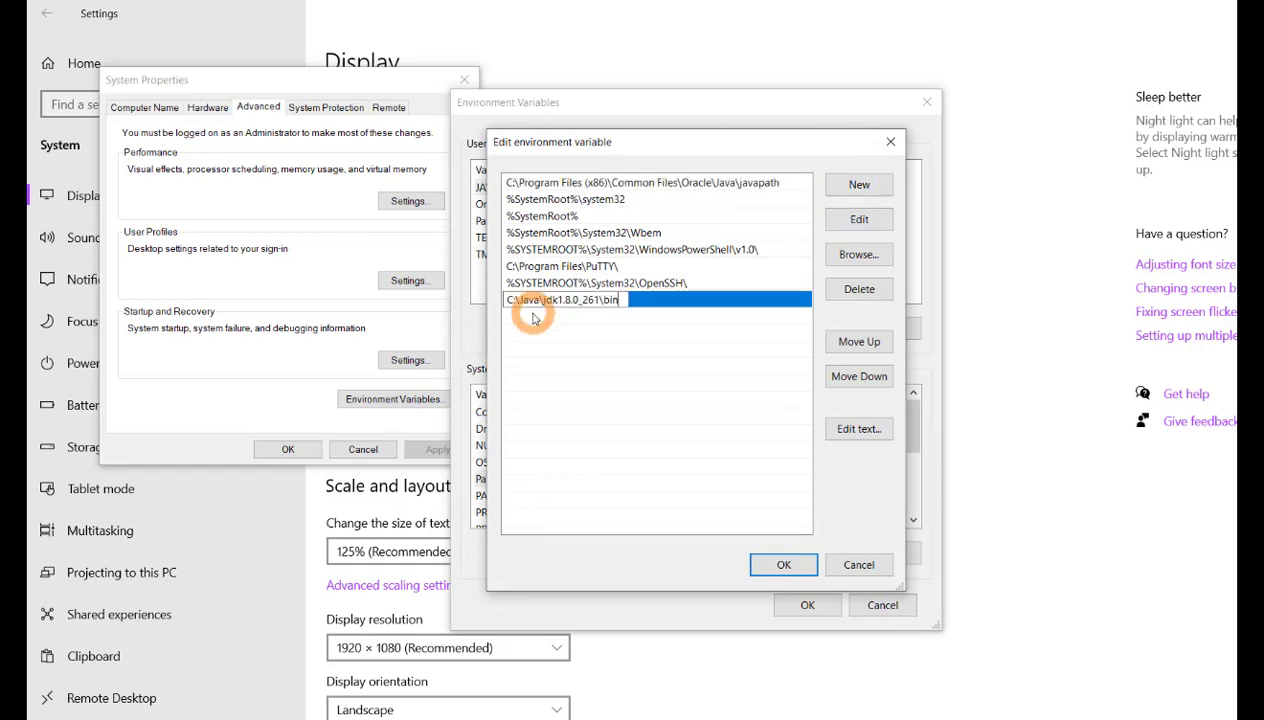
{"action": "left_click", "coordinate": [783, 565]}
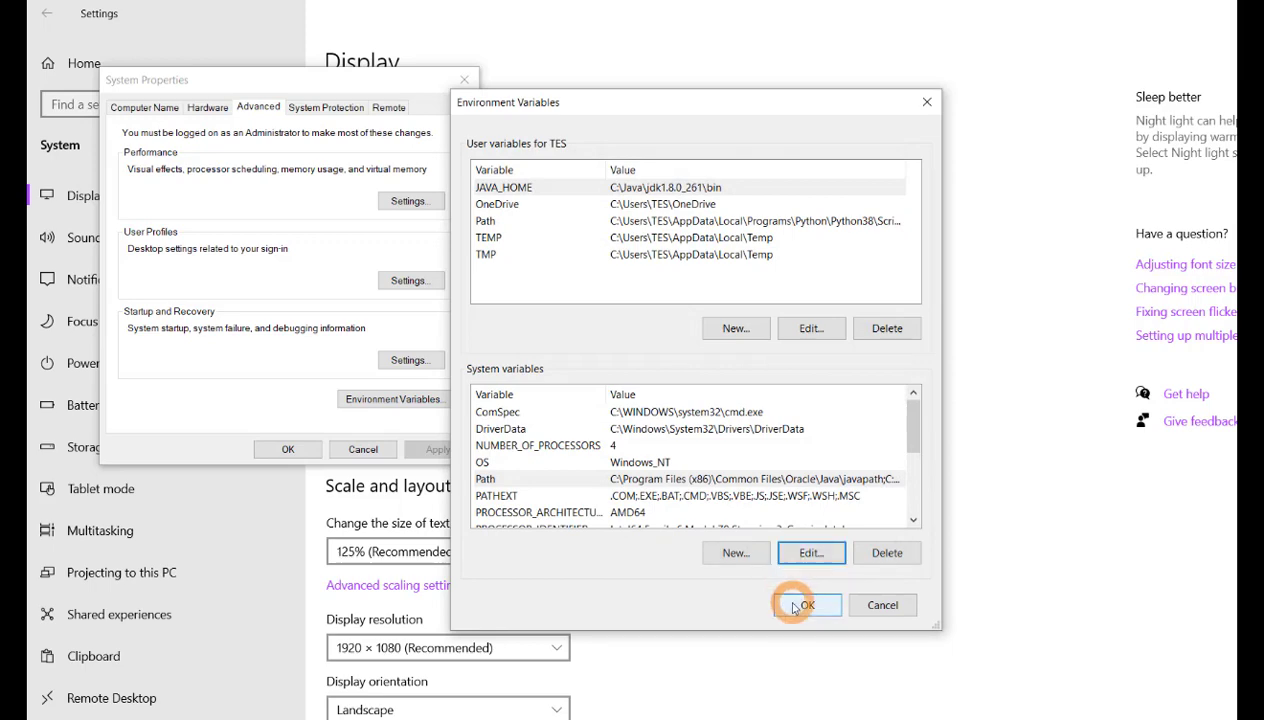
{"action": "left_click", "coordinate": [800, 605]}
{"action": "left_click", "coordinate": [288, 450]}
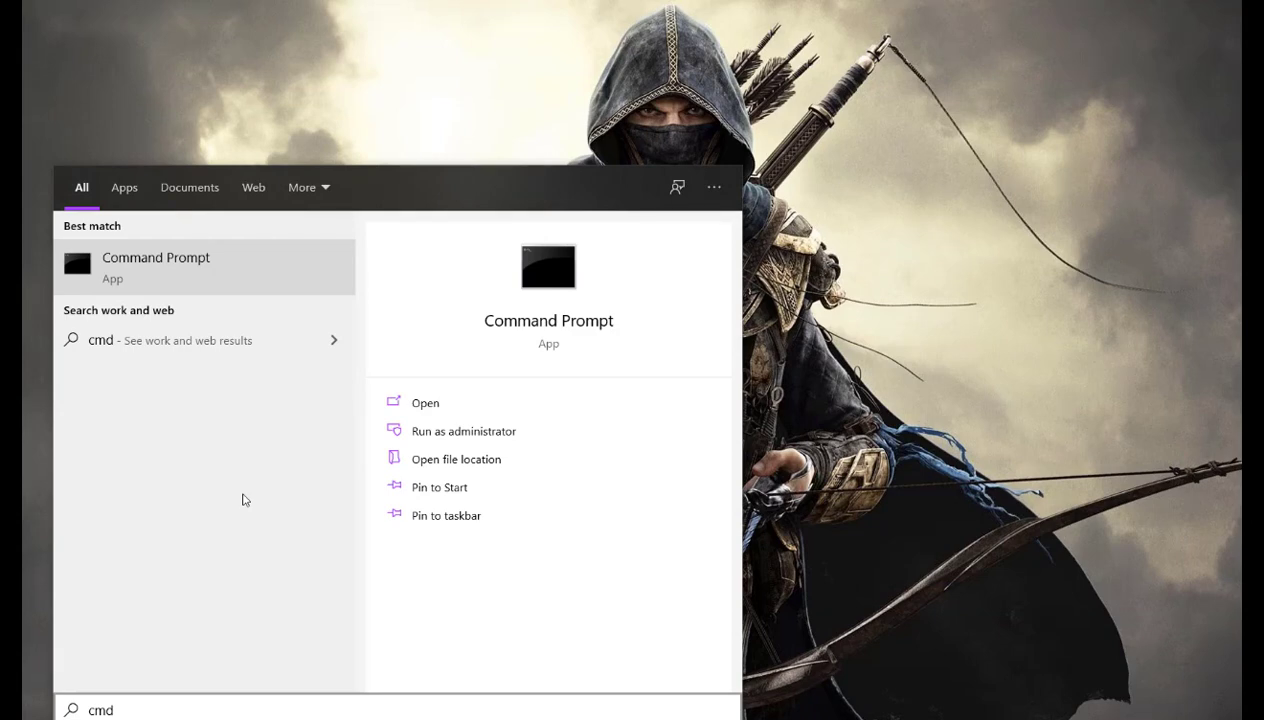
Step: Switch to Command Prompt and run javac and java -version to check the Java installation
{"action": "left_click", "coordinate": [183, 266]}
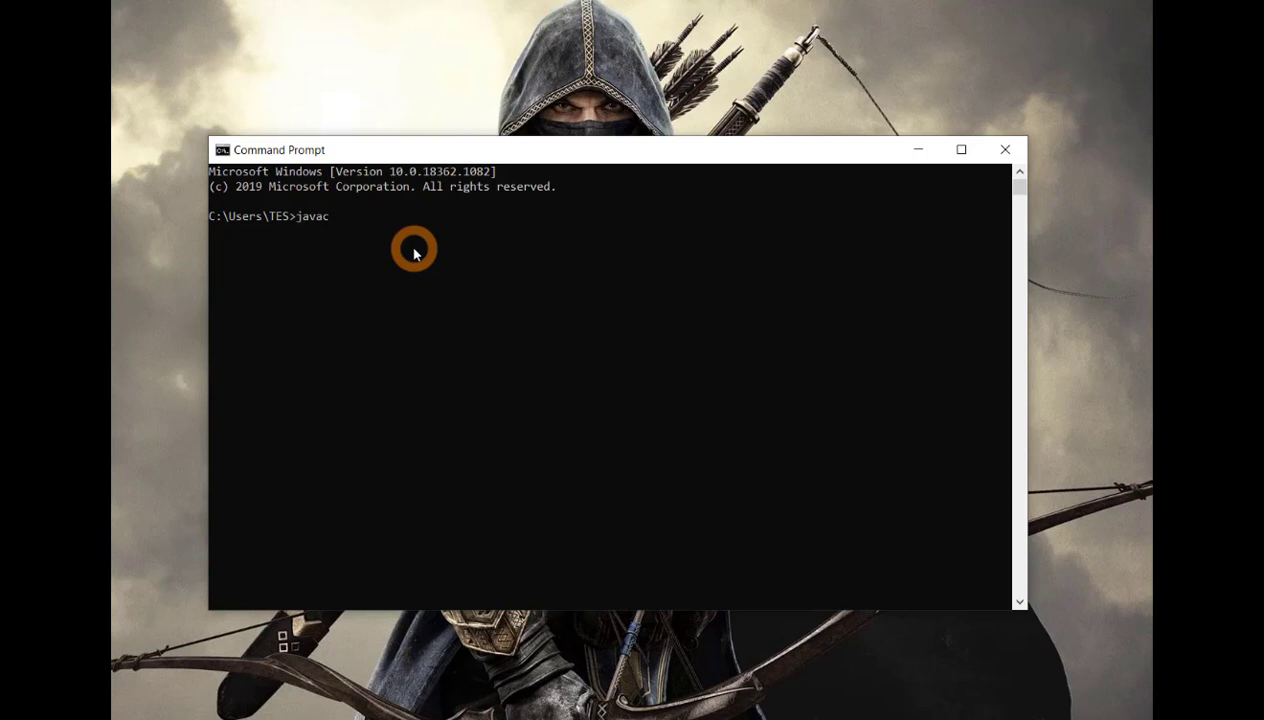
{"action": "key", "text": "Return"}
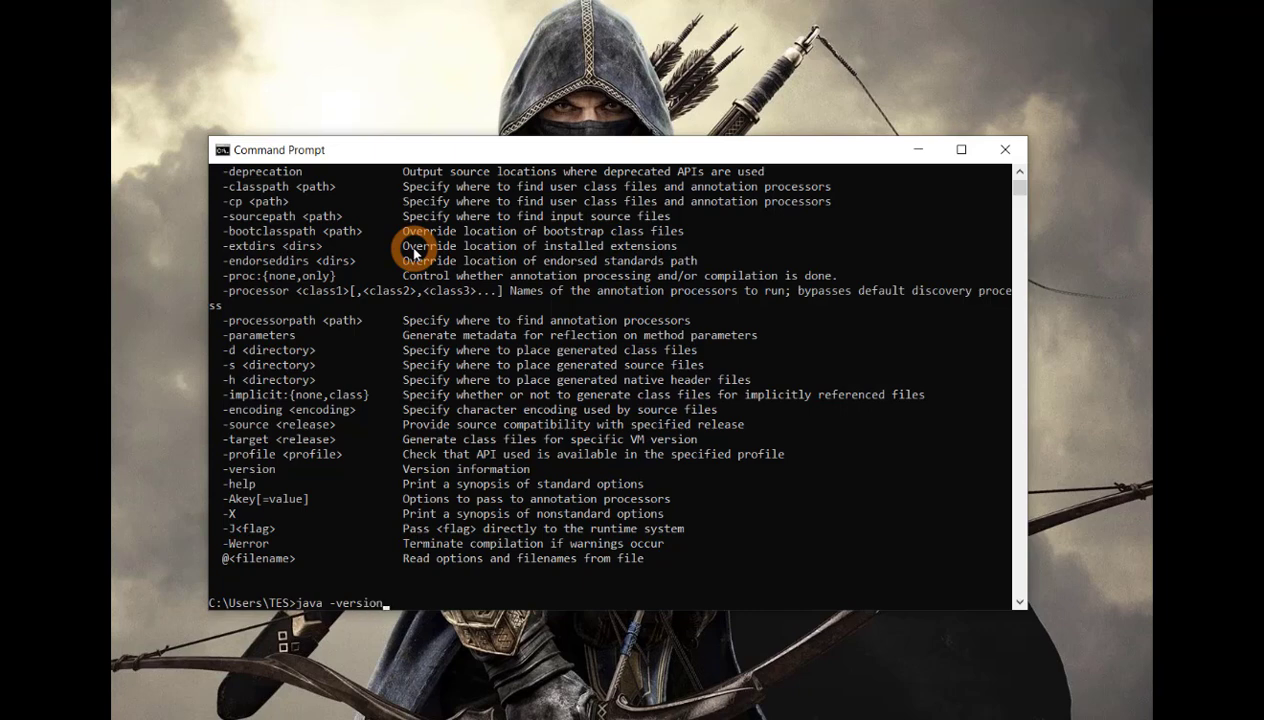
{"action": "key", "text": "Return"}
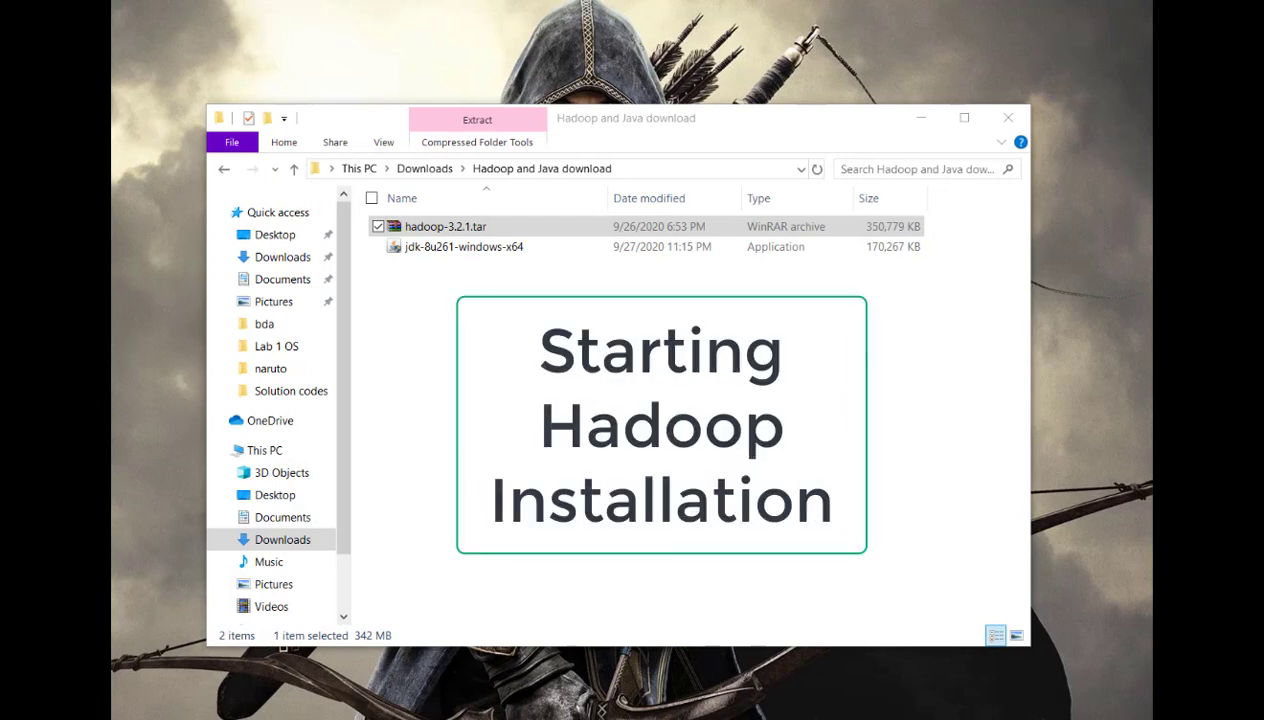
Step: Extract the hadoop-3.2.1.tar archive with 7-Zip into a hadoop-3.2.1.tar folder in Hadoop and Java download
{"action": "left_click", "coordinate": [480, 228]}
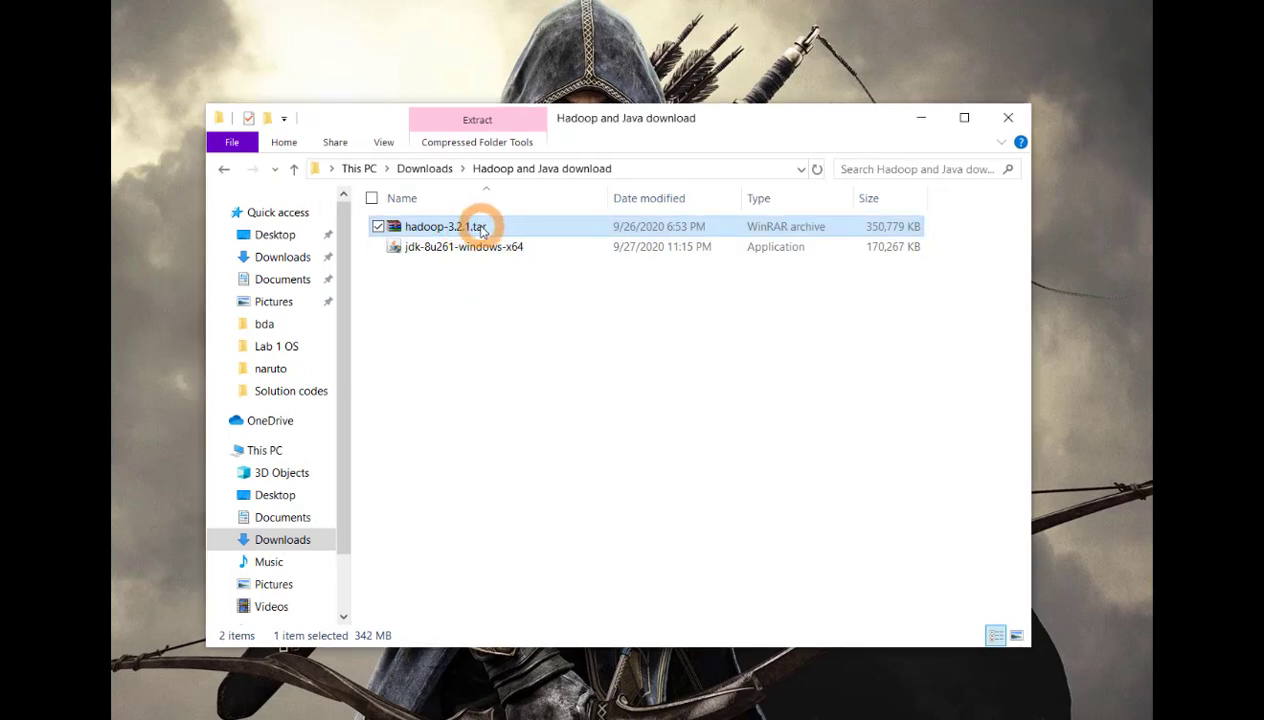
{"action": "right_click", "coordinate": [481, 229]}
{"action": "mouse_move", "coordinate": [447, 350]}
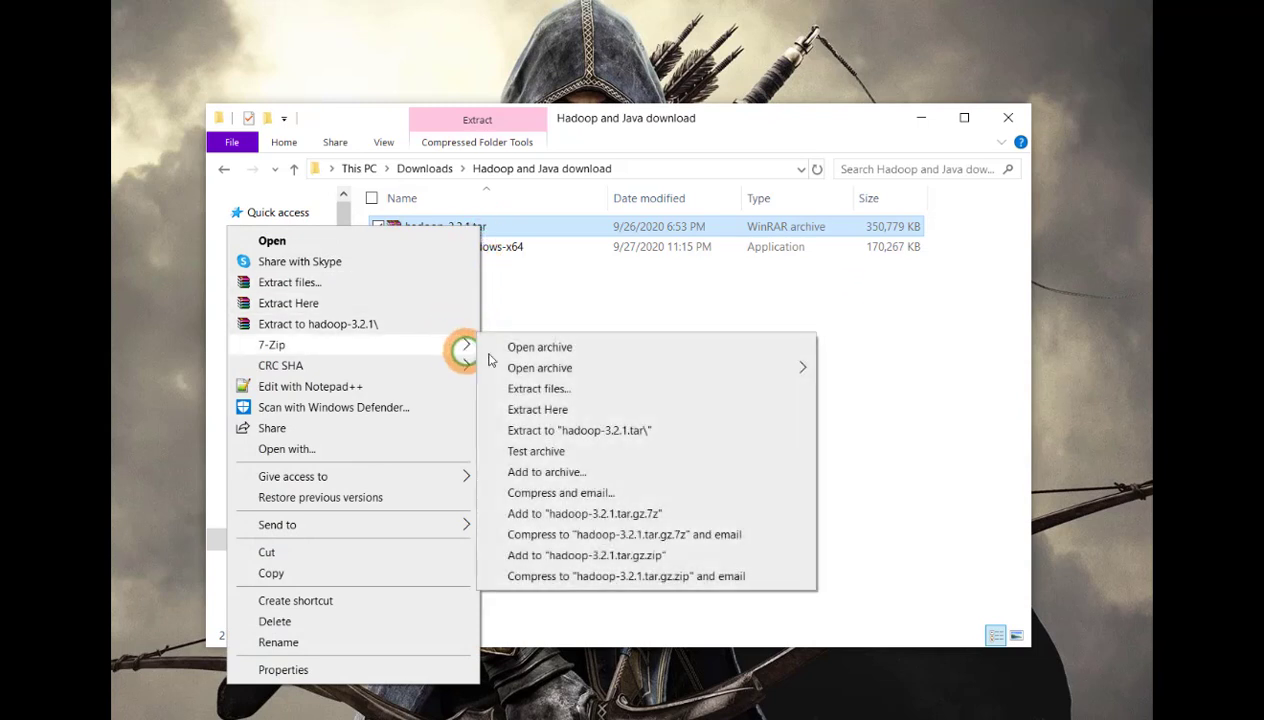
{"action": "left_click", "coordinate": [518, 392]}
{"action": "left_click", "coordinate": [601, 494]}
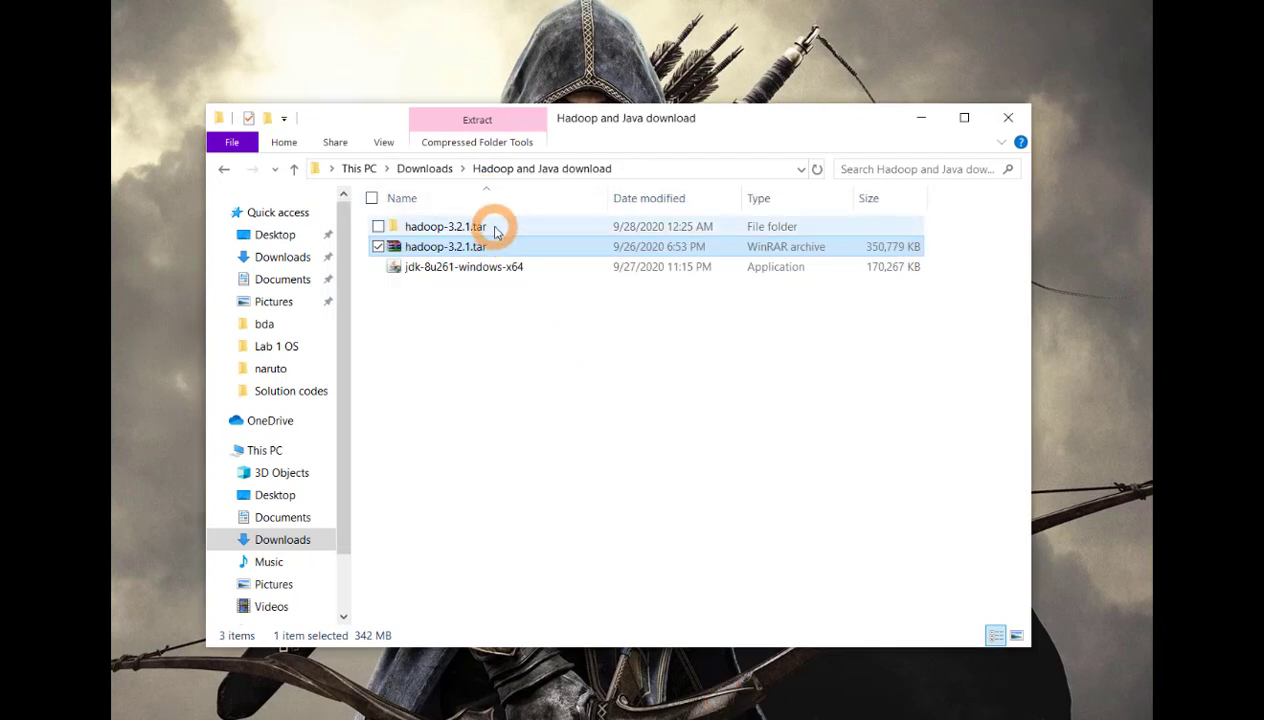
{"action": "left_click", "coordinate": [477, 330]}
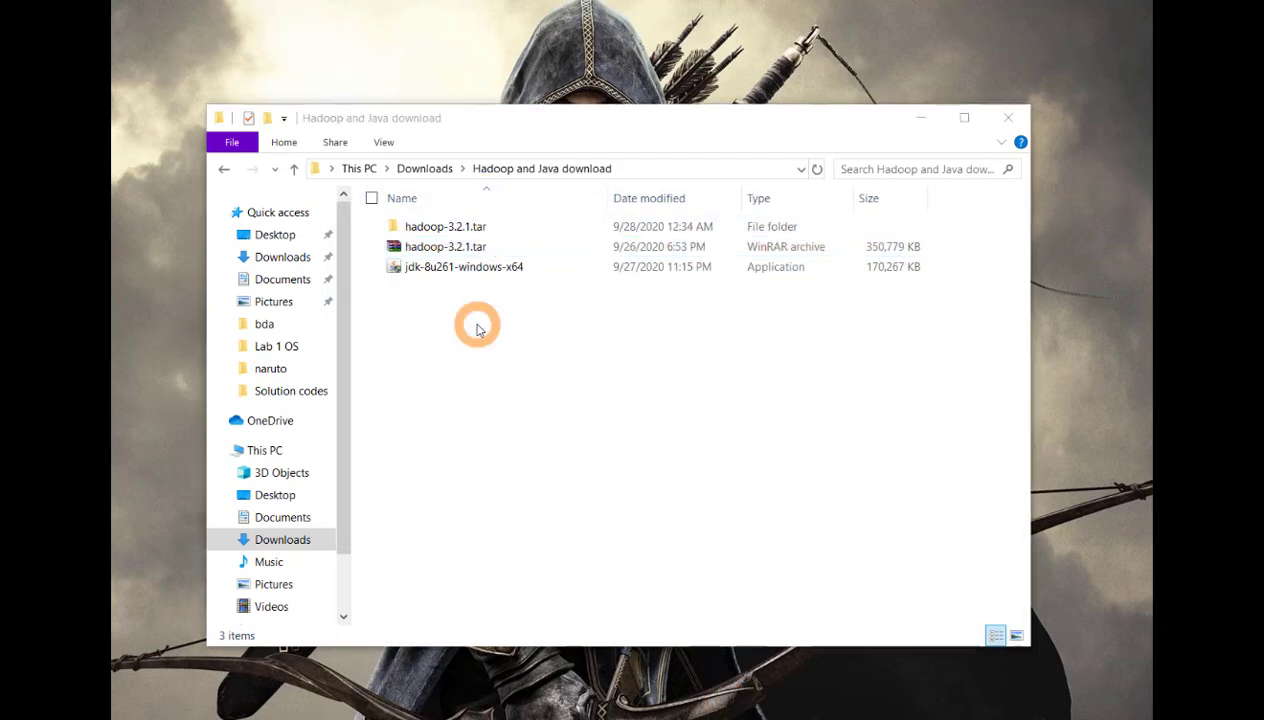
Step: Extract the inner hadoop-3.2.1 archive with 7-Zip into a hadoop-3.2.1 folder and close the extraction report
{"action": "double_click", "coordinate": [468, 232]}
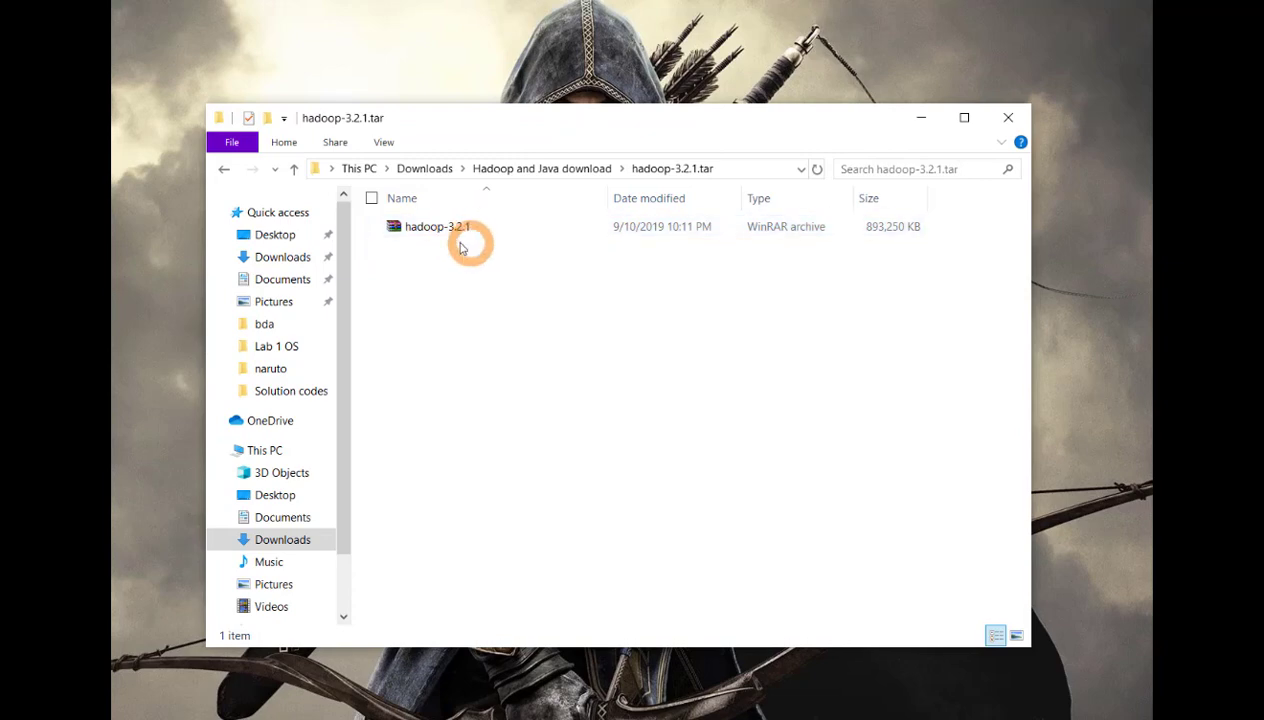
{"action": "left_click", "coordinate": [458, 232]}
{"action": "right_click", "coordinate": [458, 232]}
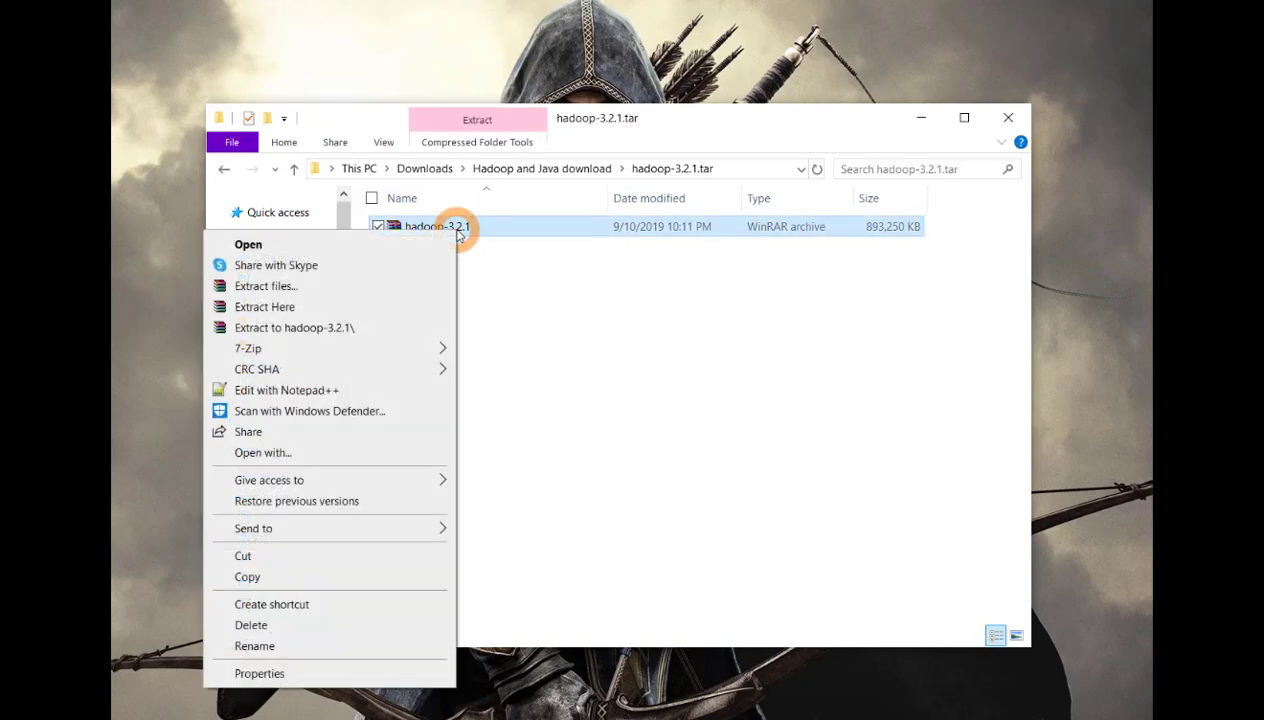
{"action": "mouse_move", "coordinate": [418, 348]}
{"action": "left_click", "coordinate": [529, 398]}
{"action": "left_click", "coordinate": [601, 485]}
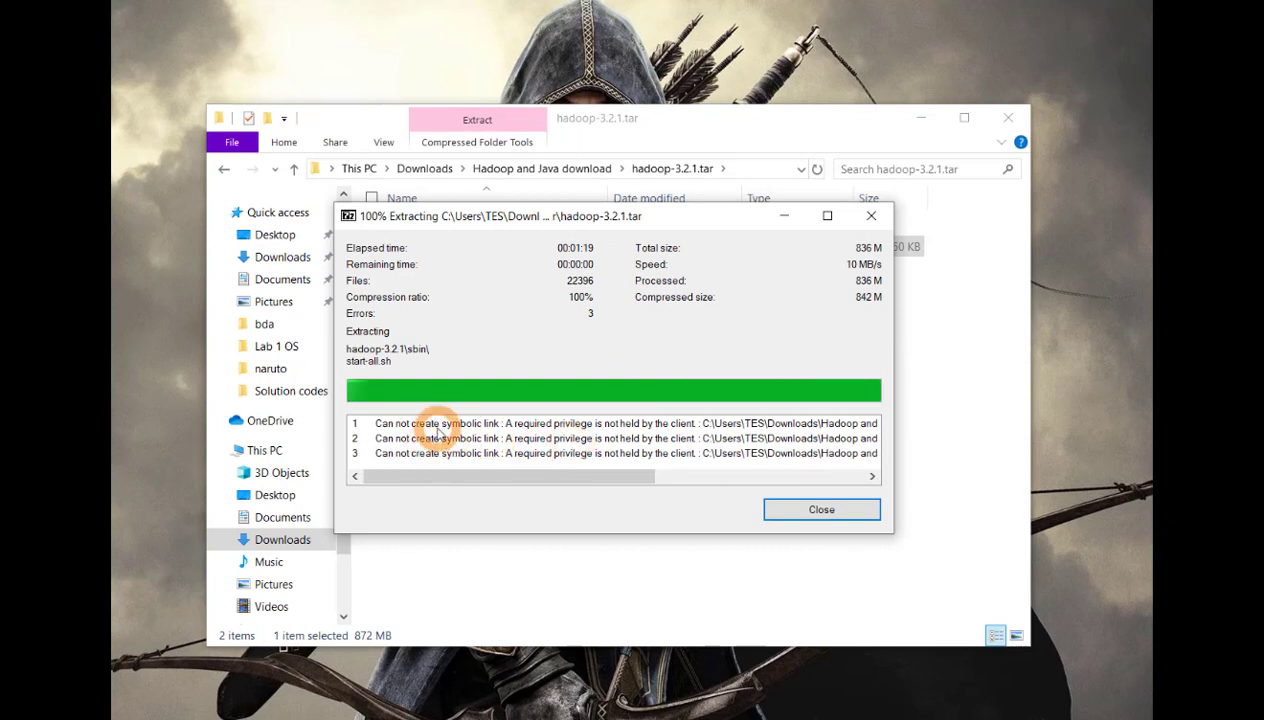
{"action": "left_click", "coordinate": [858, 518]}
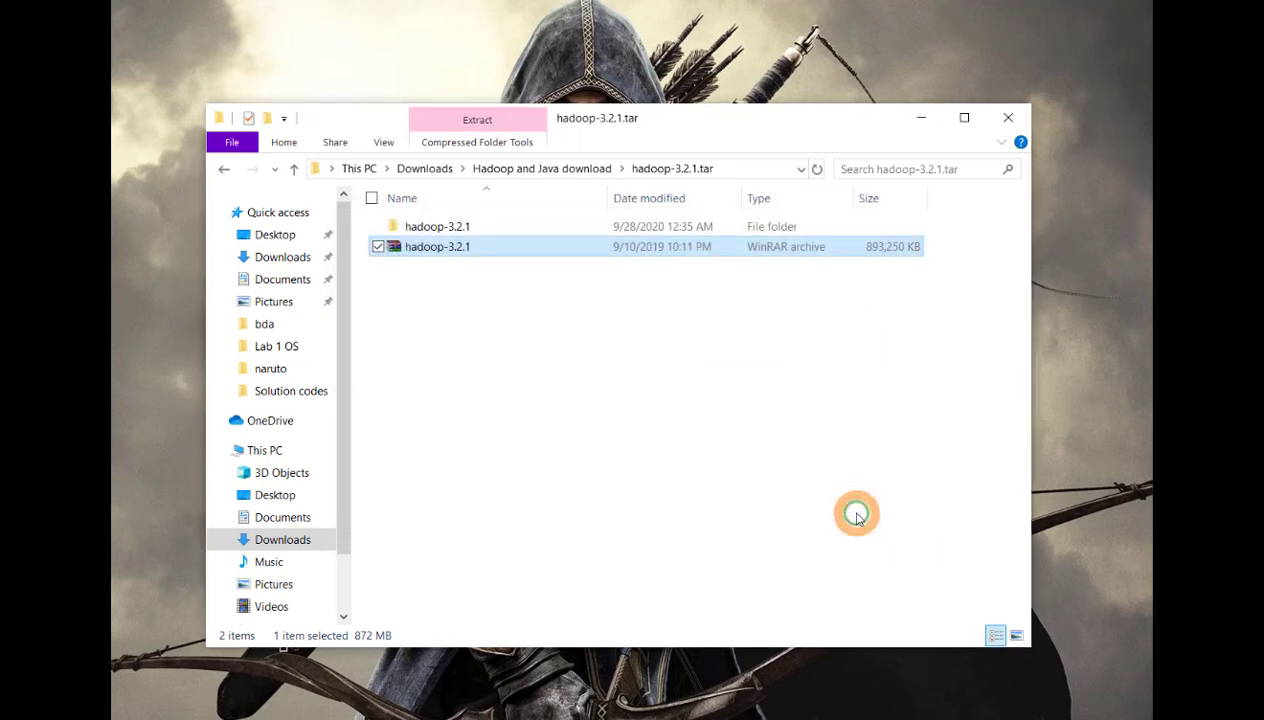
Step: Open the extracted hadoop-3.2.1 folder and the hadoop-3.2.1 folder nested inside it
{"action": "double_click", "coordinate": [502, 230]}
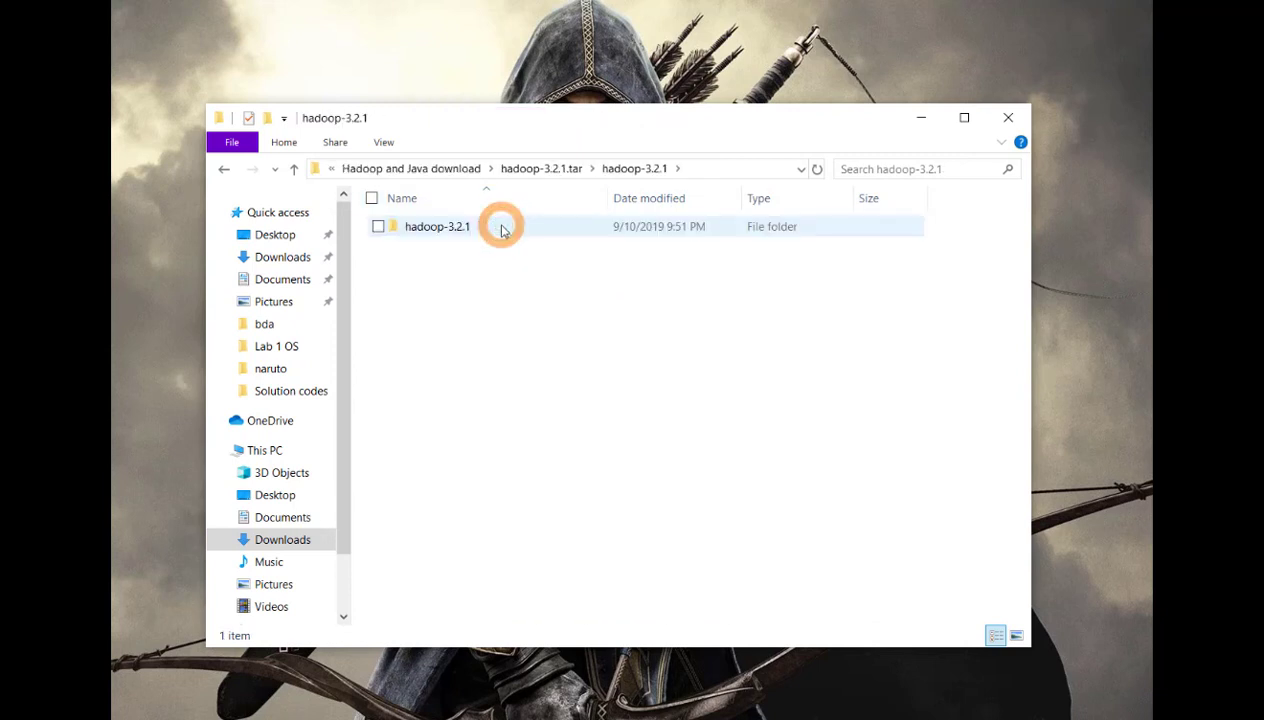
{"action": "left_click", "coordinate": [506, 232]}
{"action": "double_click", "coordinate": [506, 230]}
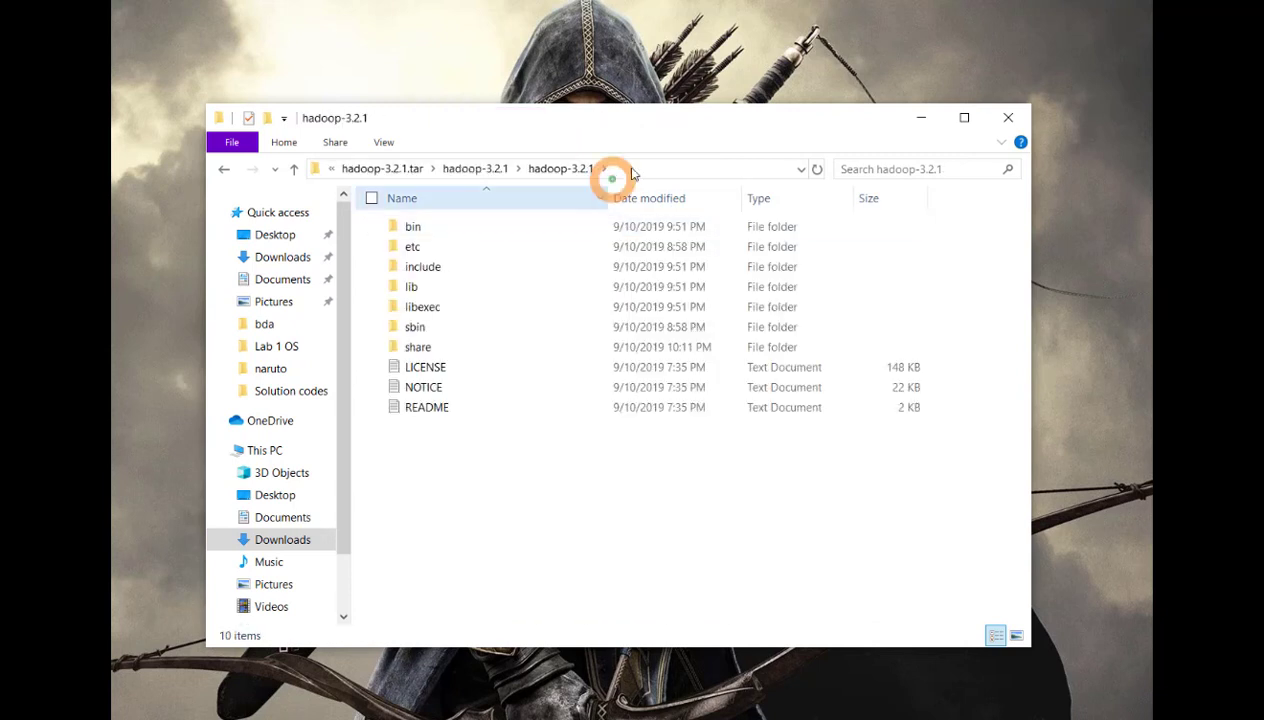
Step: Move the nested hadoop-3.2.1 folder from the extracted archive to the root of Local Disk (C:)
{"action": "left_click", "coordinate": [495, 170]}
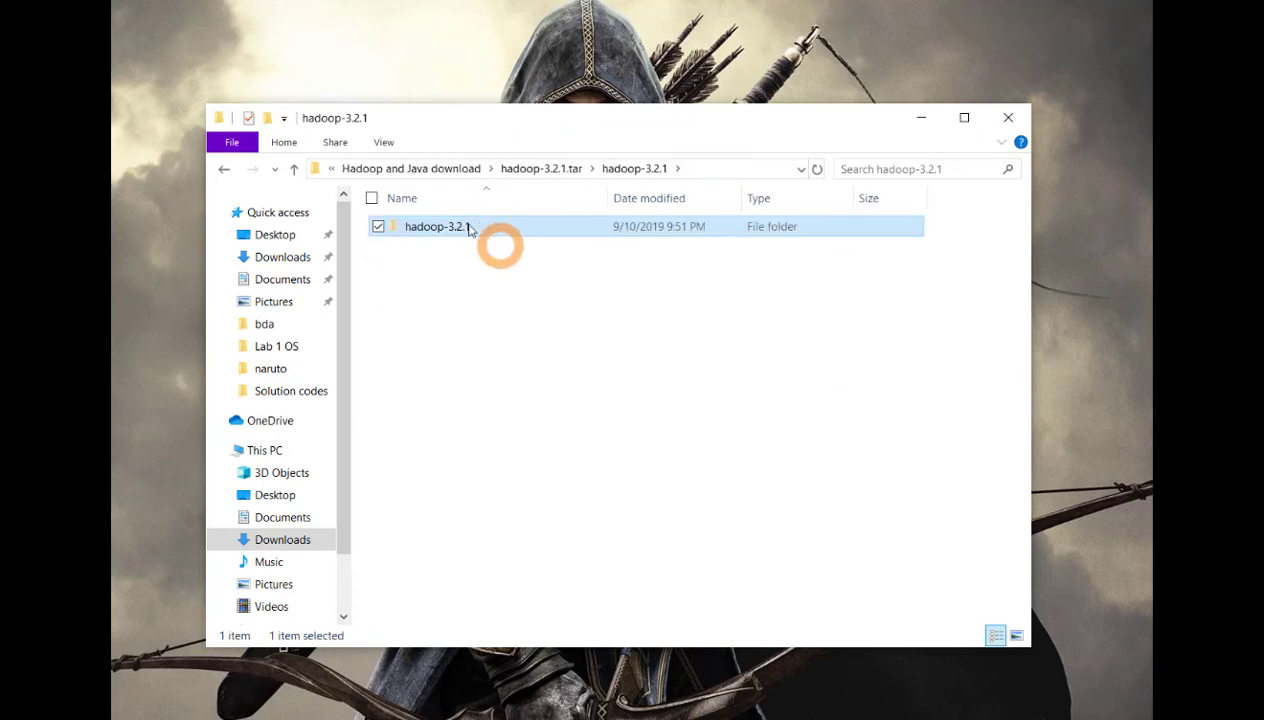
{"action": "scroll", "coordinate": [325, 520], "scroll_direction": "down", "scroll_amount": 2}
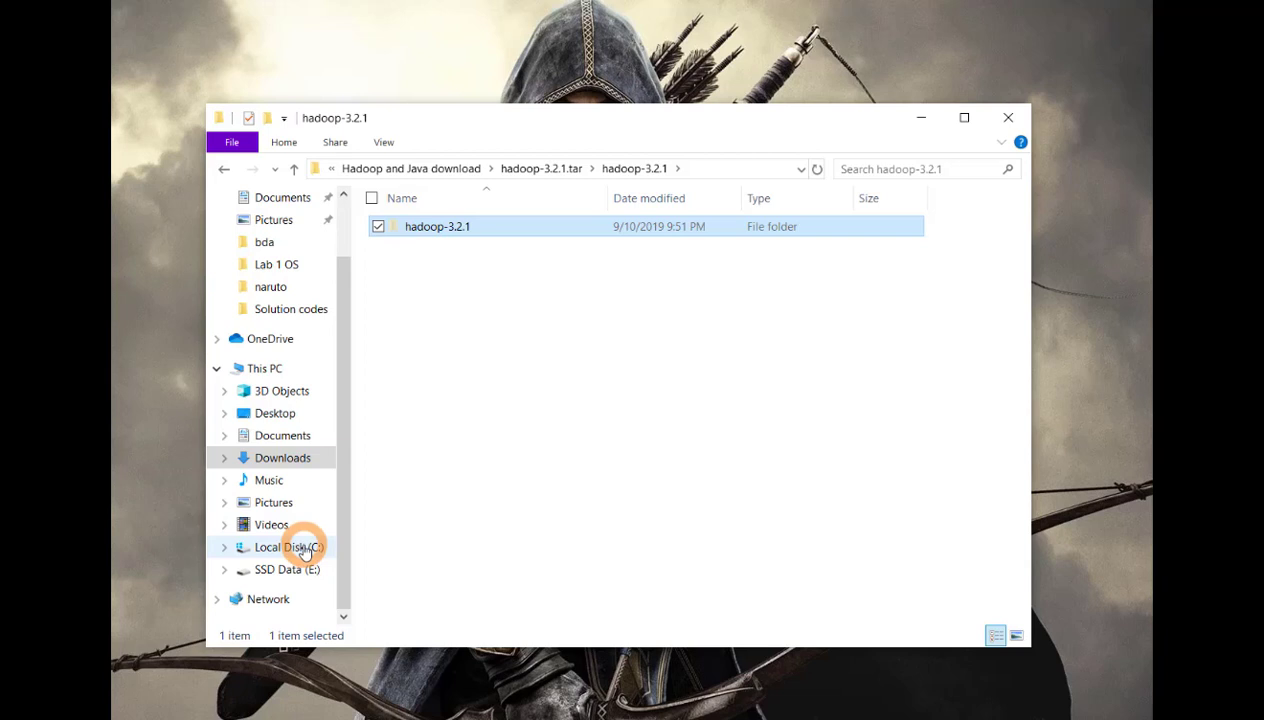
{"action": "left_click", "coordinate": [305, 547]}
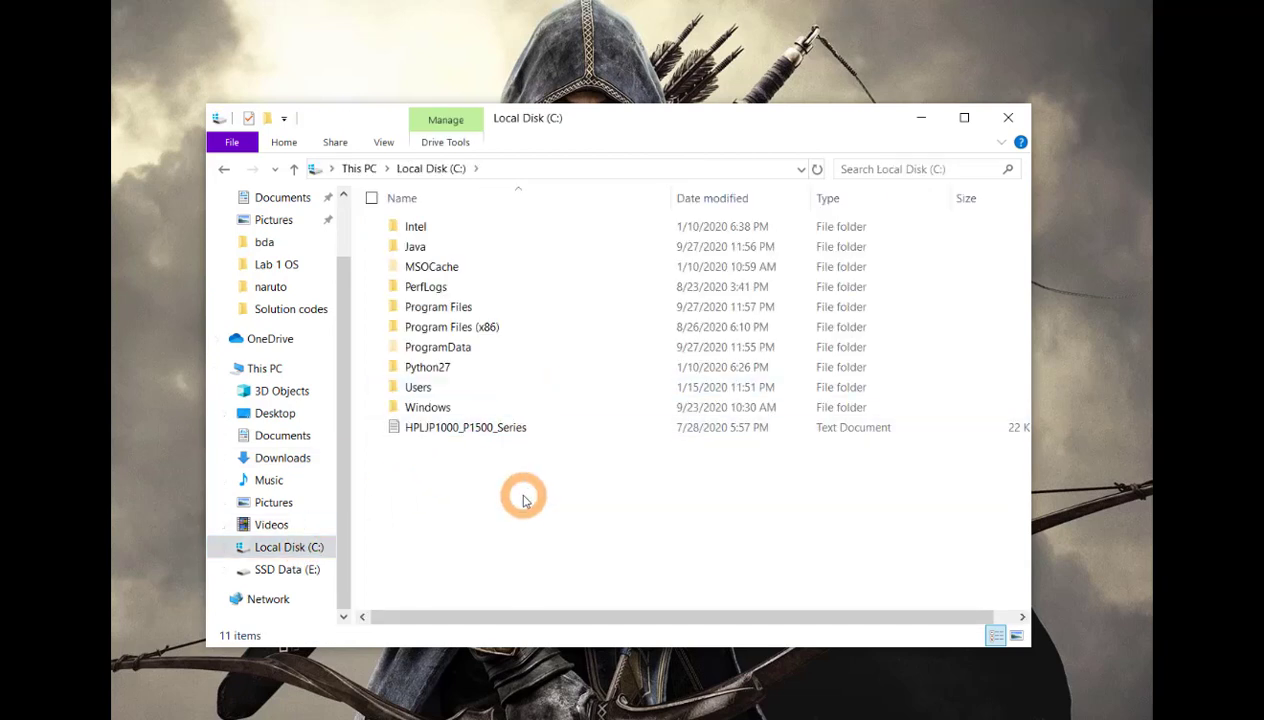
{"action": "key", "text": "ctrl+v"}
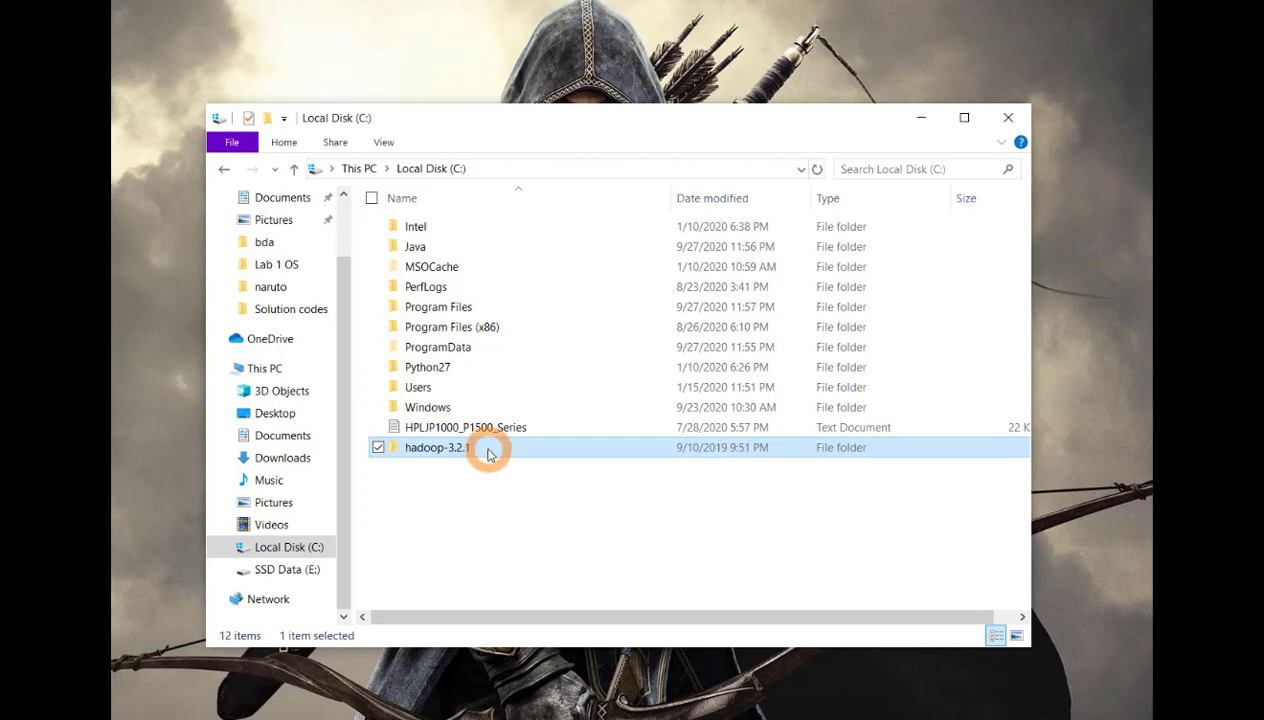
Step: Open the hadoop-3.2.1 folder on Local Disk (C:) and go into its etc\hadoop subfolder
{"action": "mouse_move", "coordinate": [489, 455]}
{"action": "double_click", "coordinate": [488, 452]}
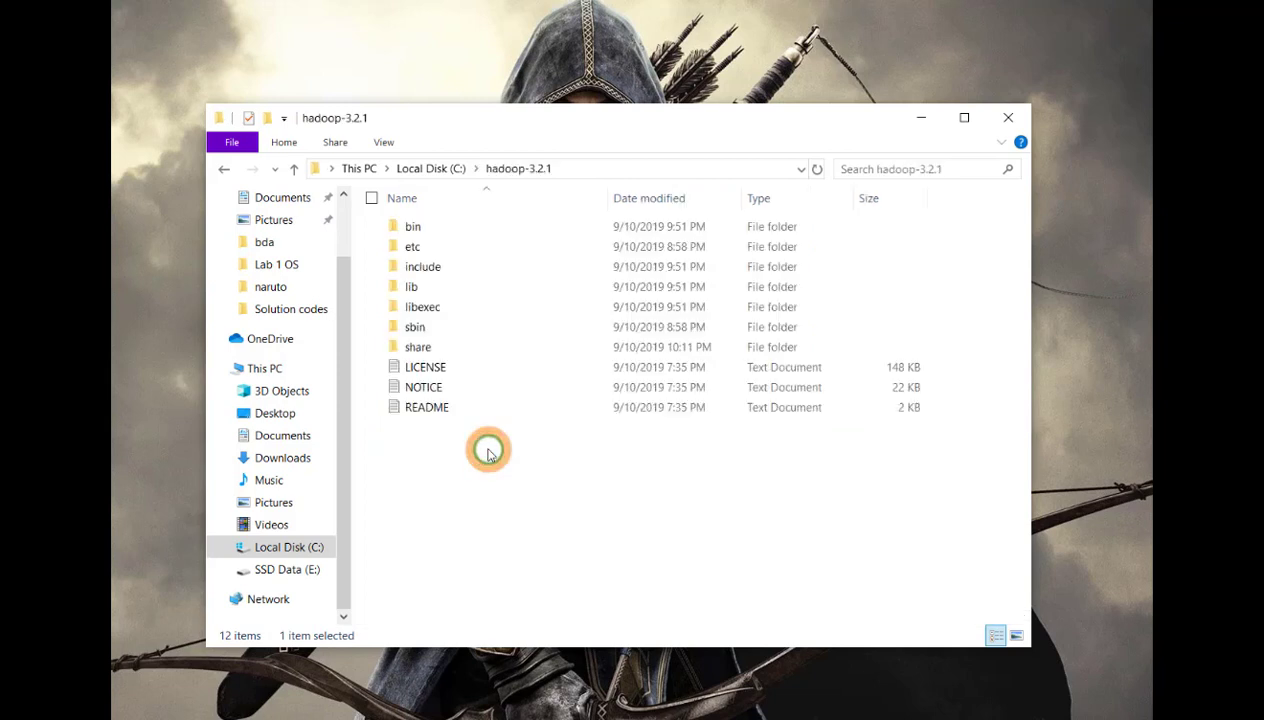
{"action": "key", "text": "BackSpace"}
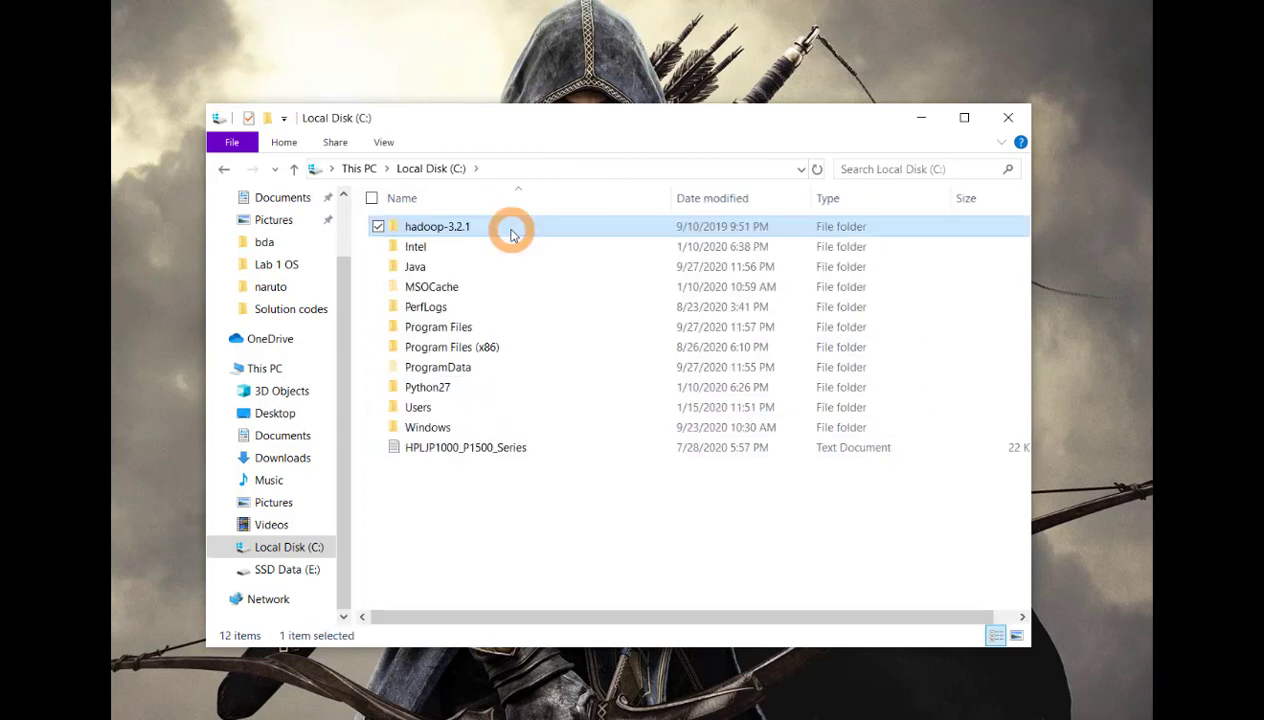
{"action": "double_click", "coordinate": [510, 234]}
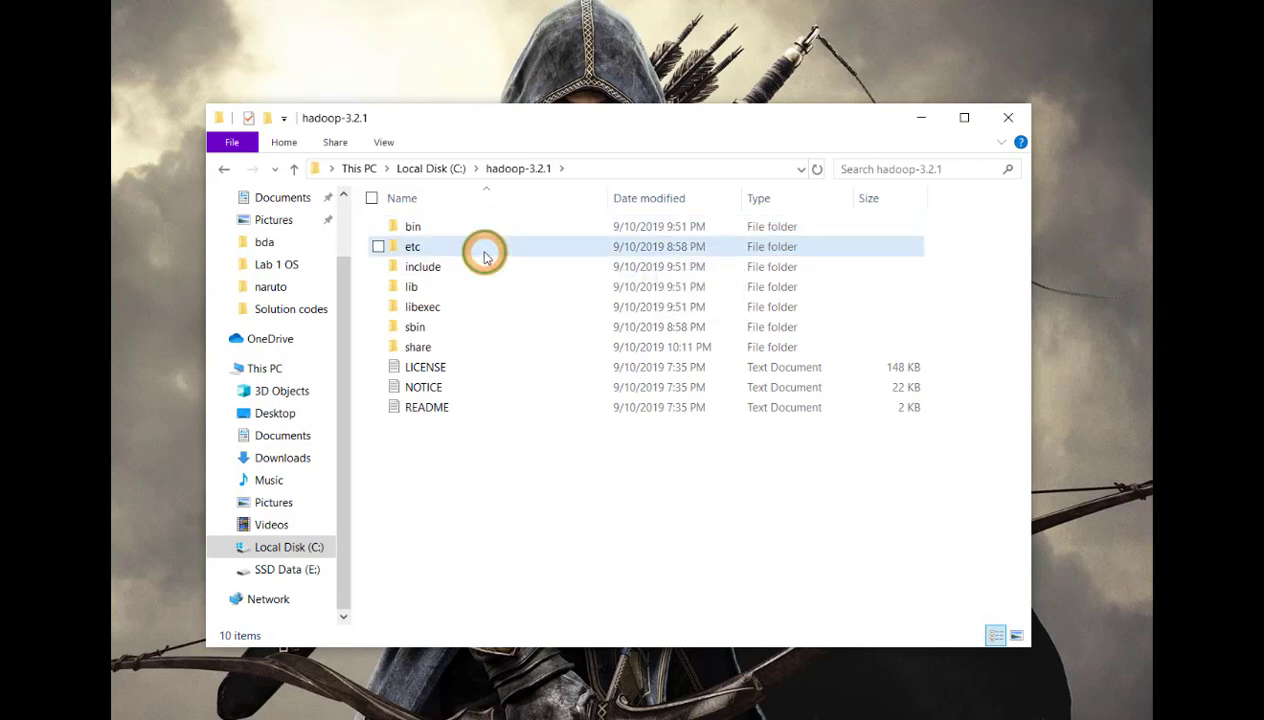
{"action": "double_click", "coordinate": [484, 250]}
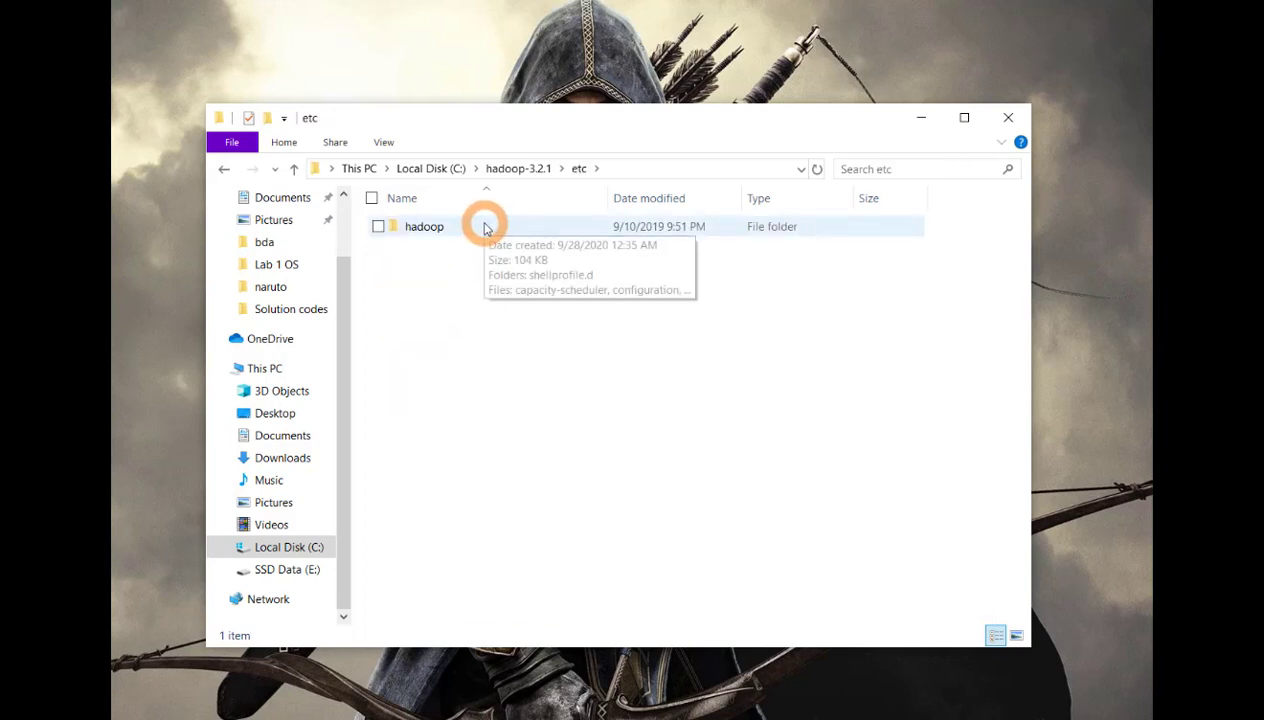
{"action": "double_click", "coordinate": [484, 227]}
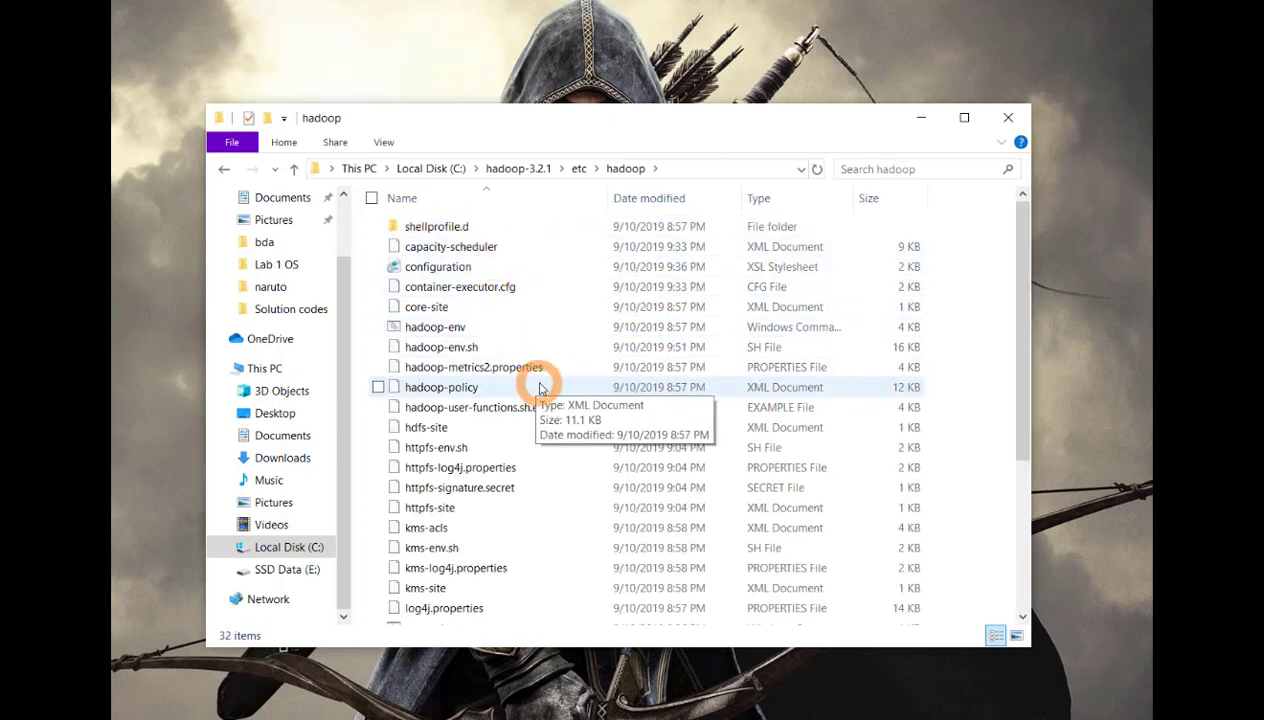
Step: Select core-site, hdfs-site, mapred-site, yarn-site and the hadoop-env Windows command file, and open all five in Notepad++
{"action": "left_click", "coordinate": [481, 314]}
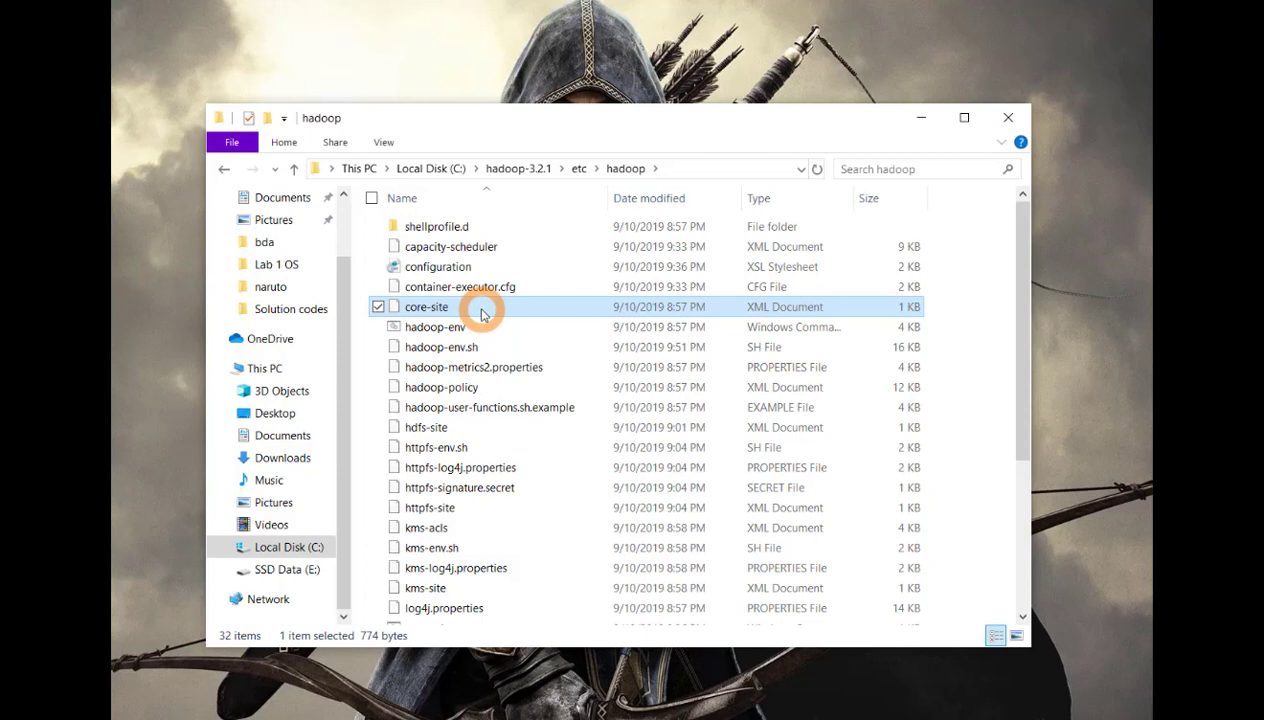
{"action": "left_click", "coordinate": [486, 429]}
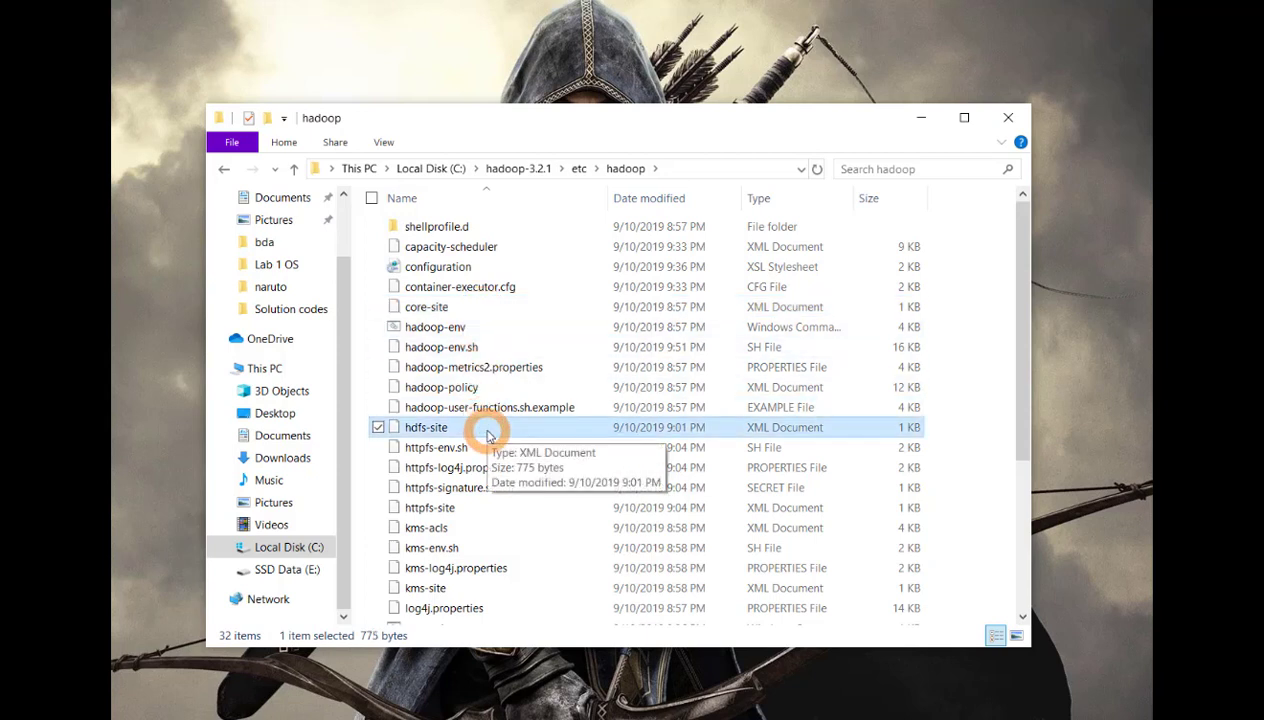
{"action": "scroll", "coordinate": [485, 545], "scroll_direction": "down", "scroll_amount": 2}
{"action": "left_click", "coordinate": [488, 571]}
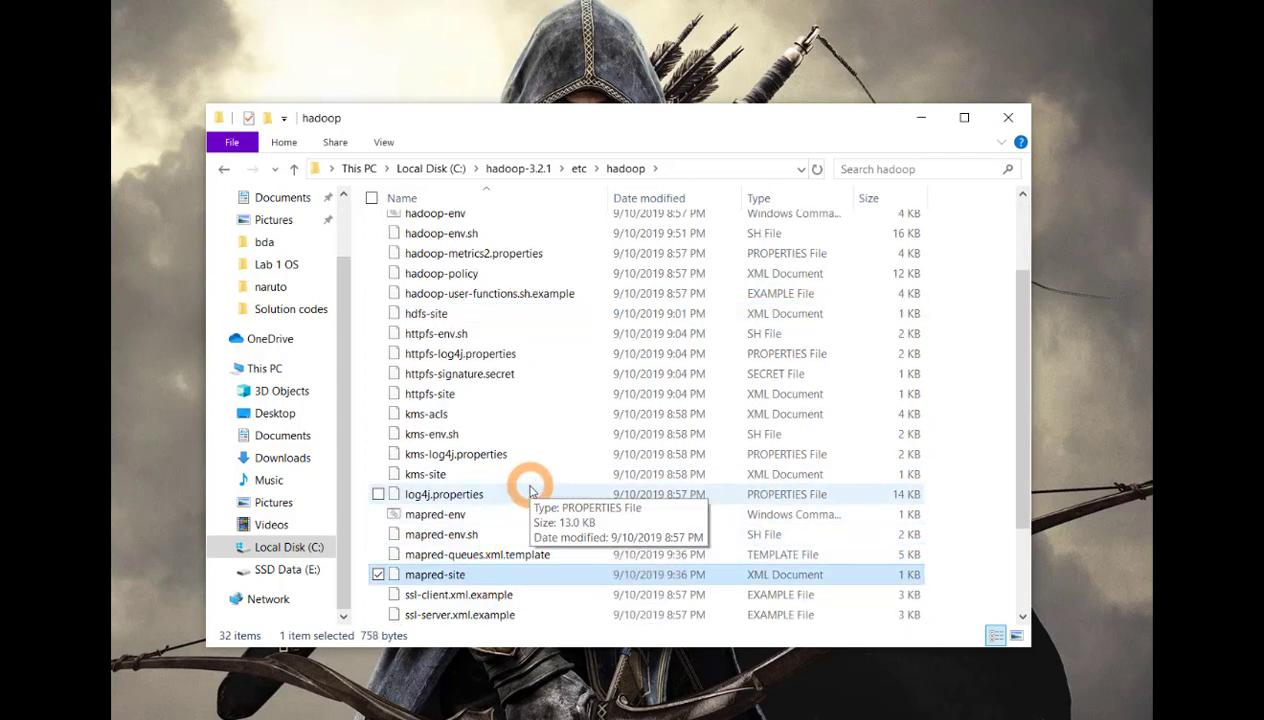
{"action": "scroll", "coordinate": [530, 490], "scroll_direction": "down", "scroll_amount": 2}
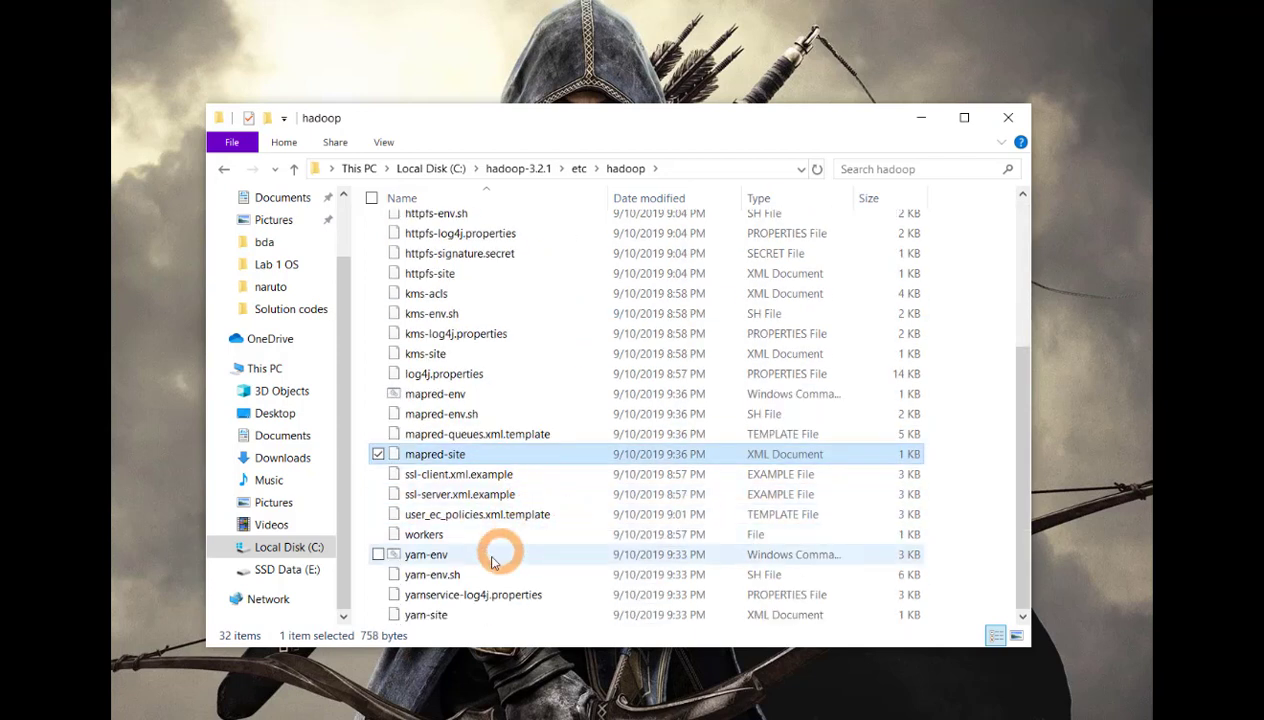
{"action": "left_click", "coordinate": [482, 612]}
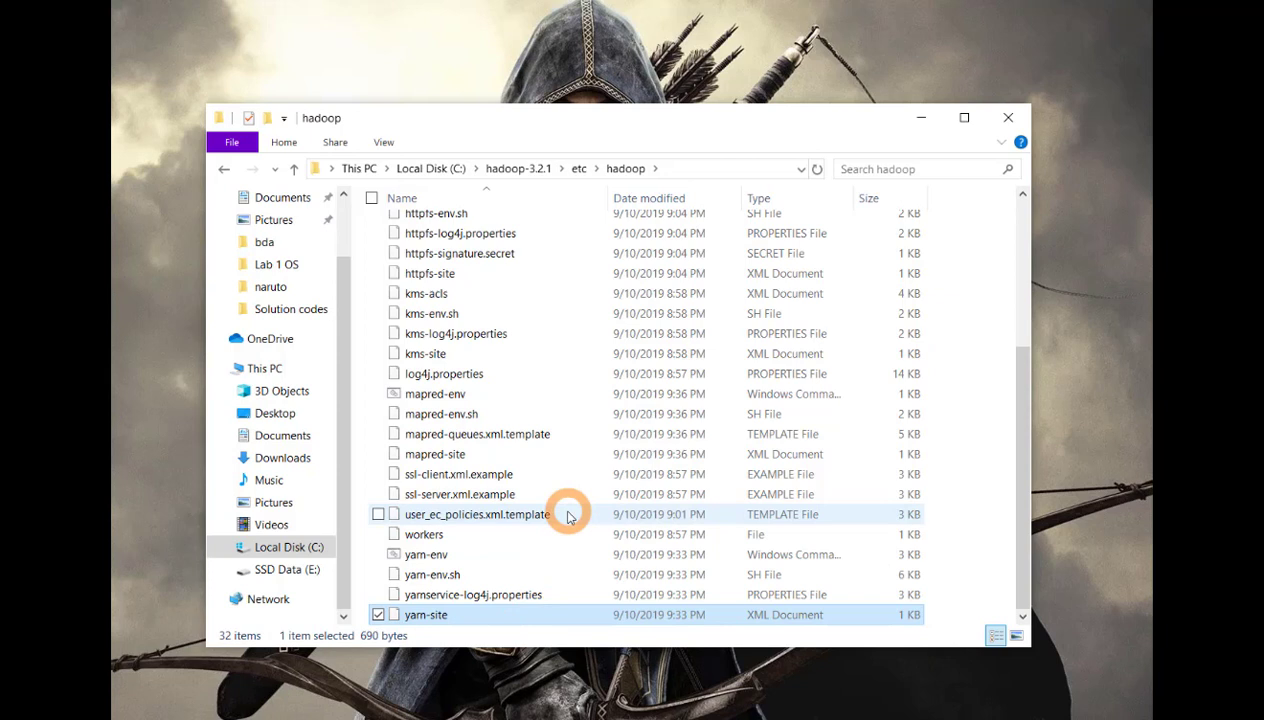
{"action": "scroll", "coordinate": [567, 514], "scroll_direction": "up", "scroll_amount": 3}
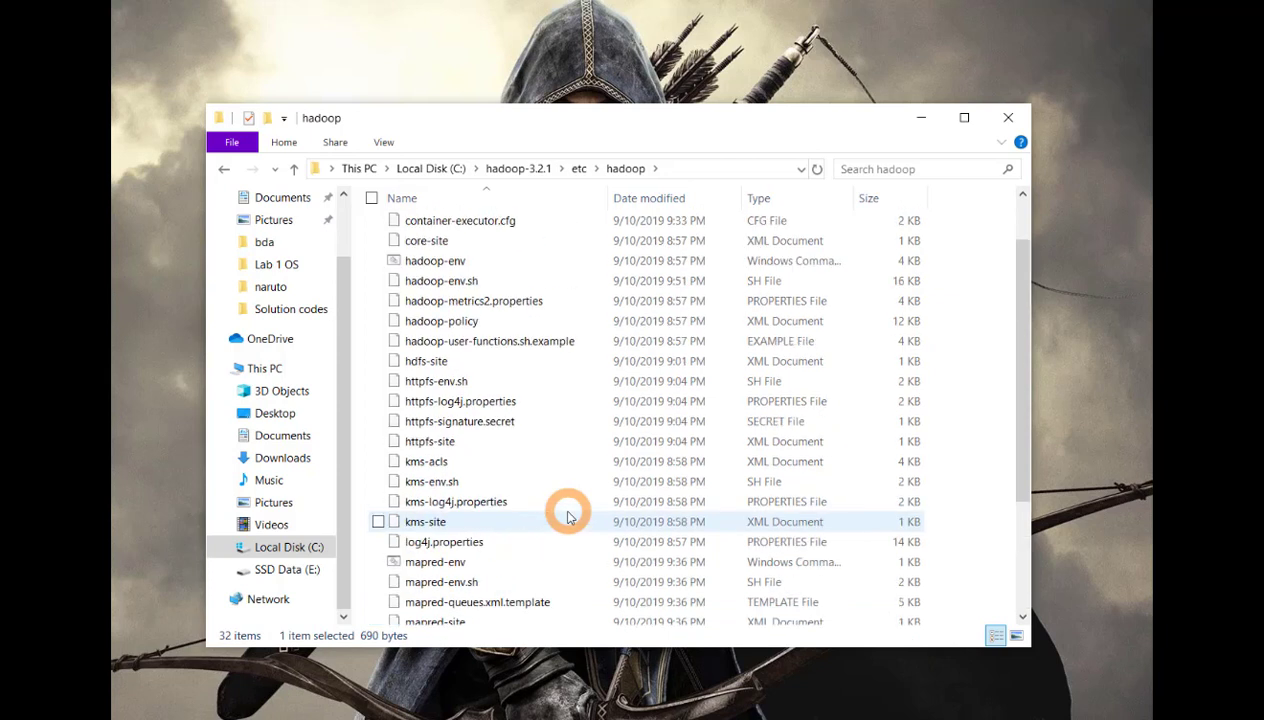
{"action": "left_click", "coordinate": [481, 264]}
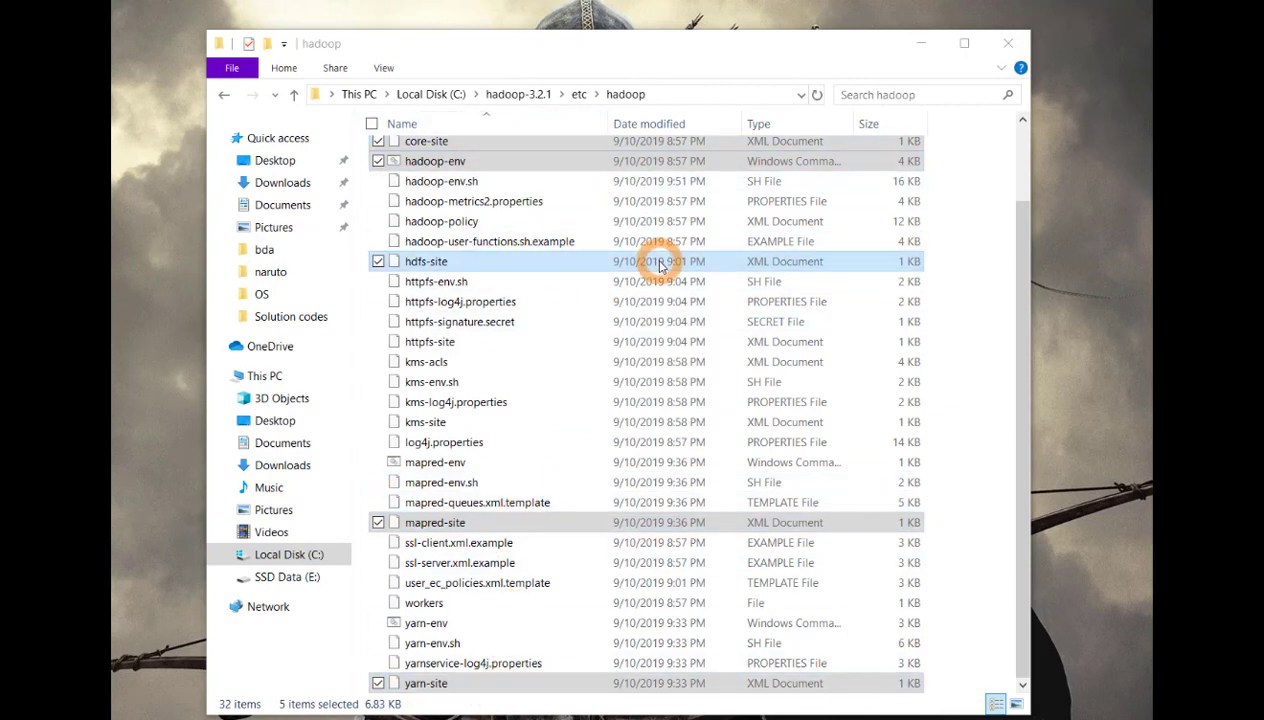
{"action": "left_click", "coordinate": [483, 340]}
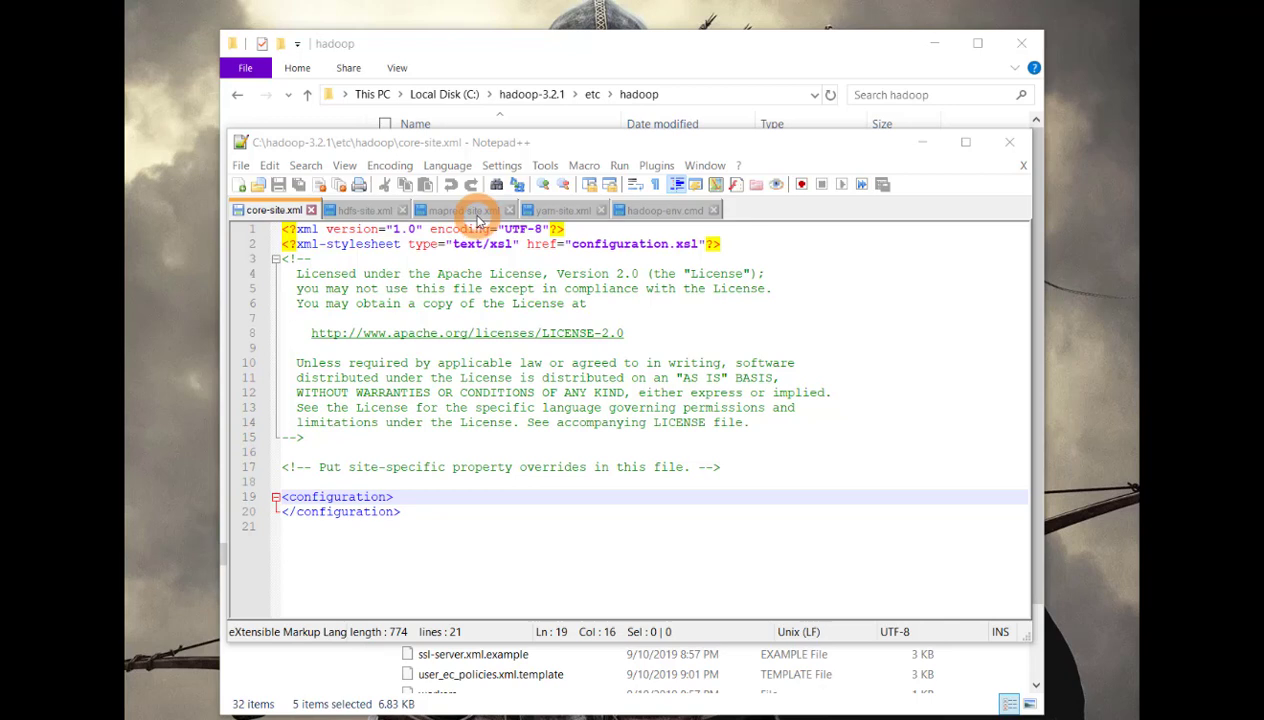
Step: Add a property named fs.defaultFS with value hdfs://localhost:9000 inside the configuration block of core-site.xml and save the file
{"action": "left_click", "coordinate": [399, 497]}
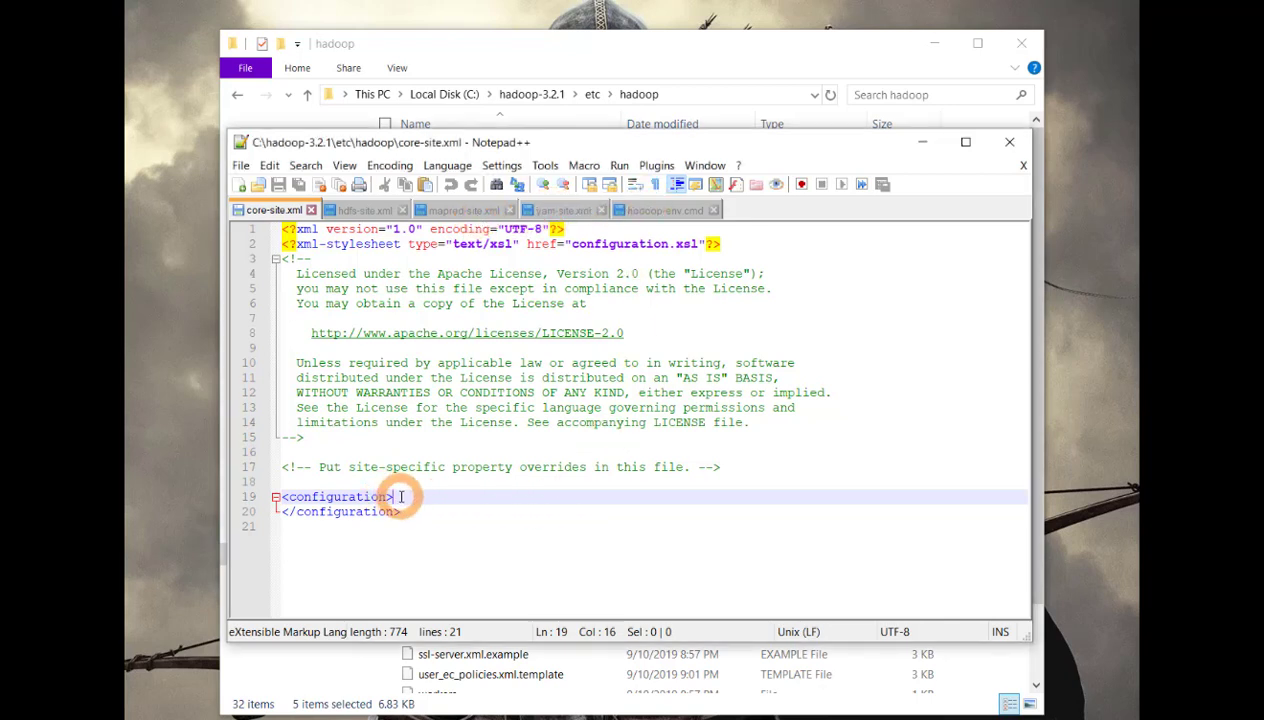
{"action": "key", "text": "Return"}
{"action": "type", "text": "<property>  <name>fs.defaultFS</name>  <value>hdfs://localhost:9000</value>  </property>"}
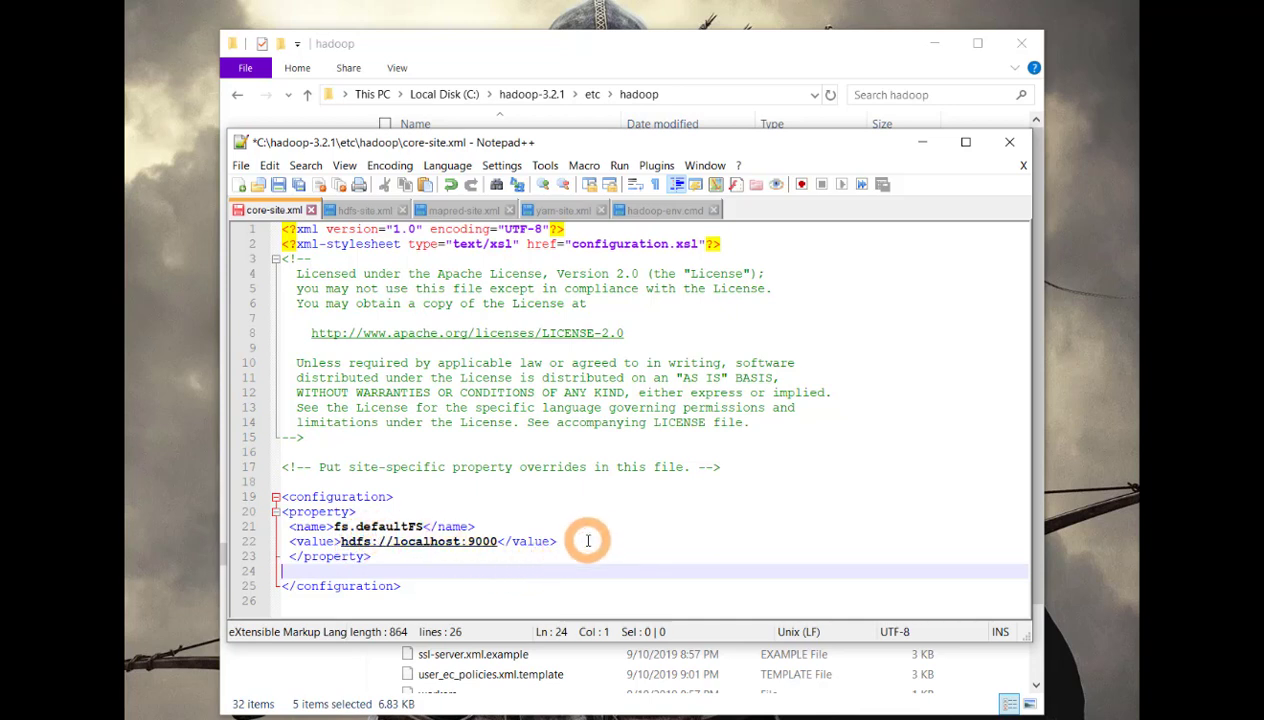
{"action": "key", "text": "BackSpace"}
{"action": "key", "text": "ctrl+s"}
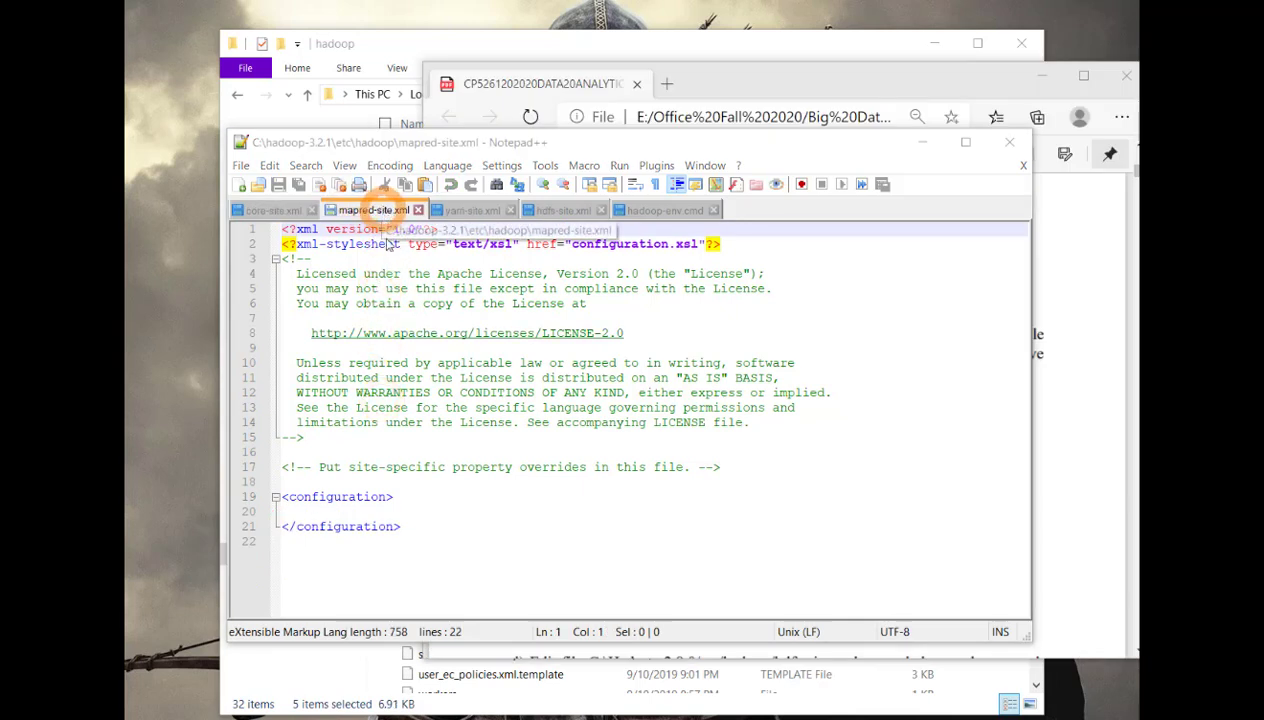
Step: Add a property named mapreduce.framework.name with value yarn inside the configuration block of mapred-site.xml and save the file
{"action": "left_click", "coordinate": [408, 514]}
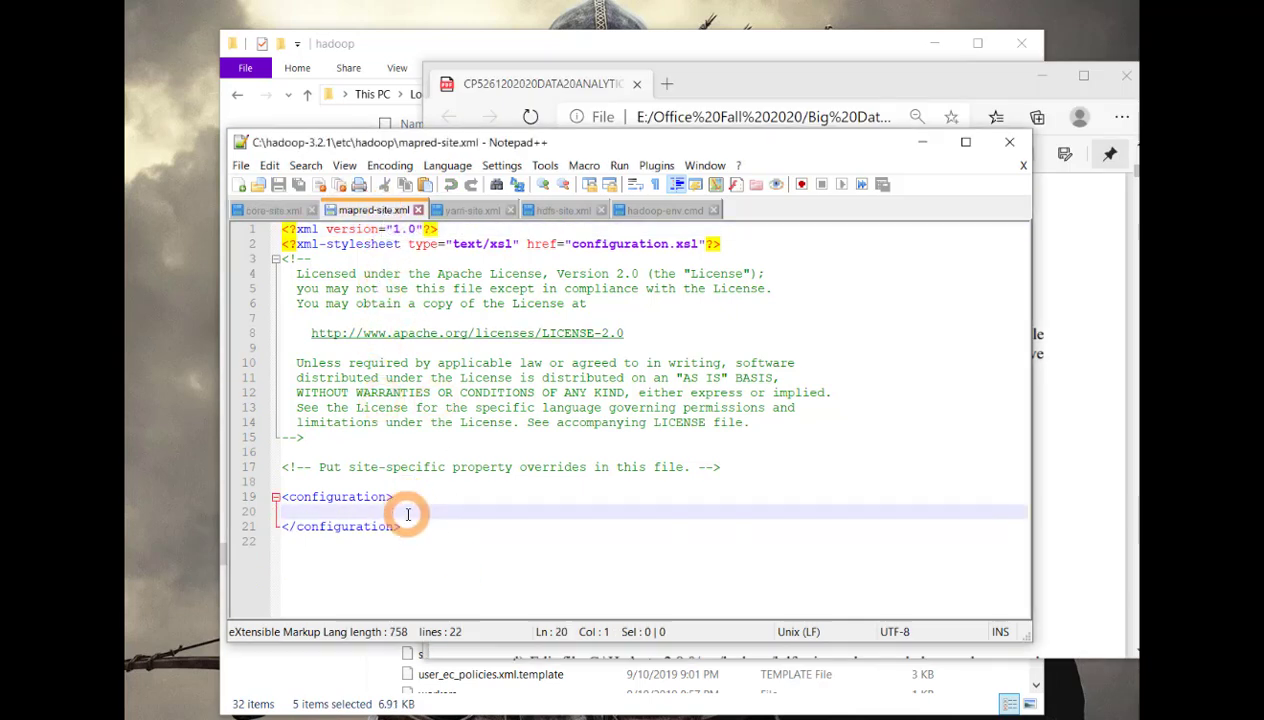
{"action": "type", "text": "<property>  <name>mapreduce.framework.name</name>  <value>yarn</value>  </property>"}
{"action": "key", "text": "ctrl+s"}
Step: Add properties yarn.nodemanager.aux-services with value mapreduce_shuffle and yarn.nodemanager.auxservices.mapreduce.shuffle.class with value org.apache.hadoop.mapred.ShuffleHandler to yarn-site.xml, and save it
{"action": "left_click", "coordinate": [463, 210]}
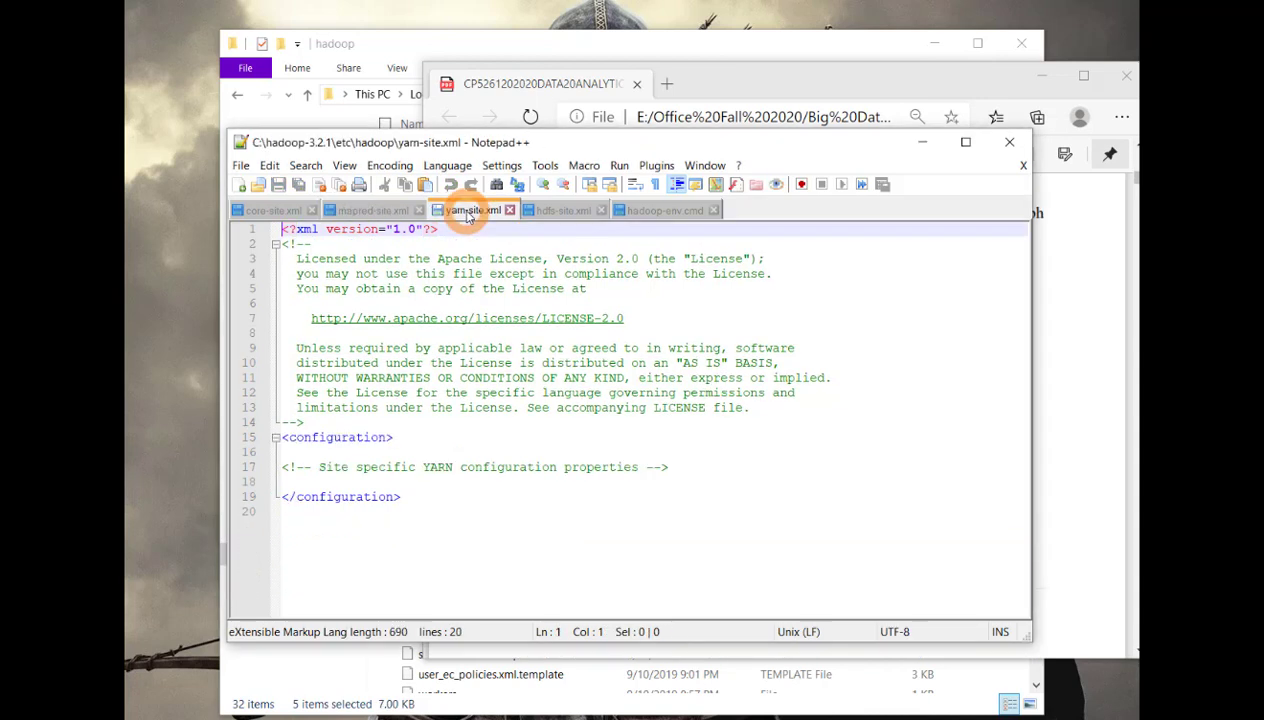
{"action": "left_click", "coordinate": [353, 481]}
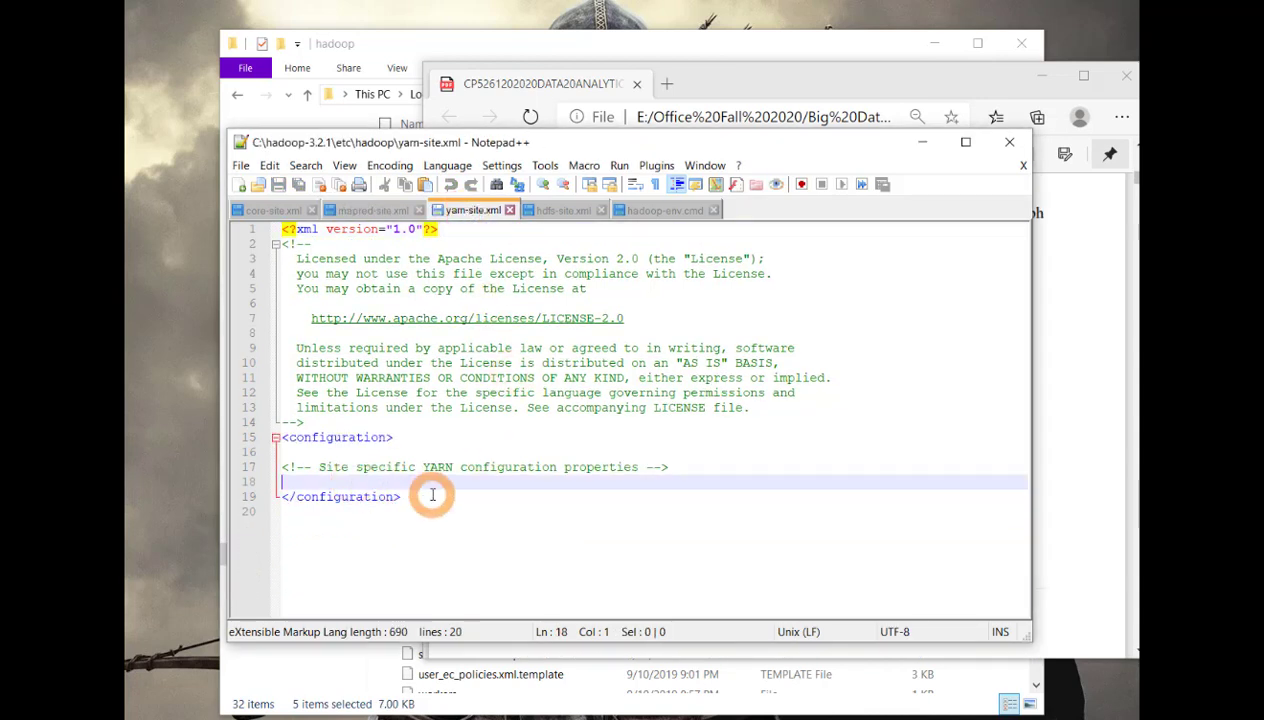
{"action": "type", "text": "<property>  <name>yarn.nodemanager.aux-services</name>  <value>mapreduce_shuffle</value>  </property>  <property>  <name>yarn.nodemanager.auxservices.mapreduce.shuffle.class</name> <value>org.apache.hadoop.mapred.ShuffleHandler</value>  </property>"}
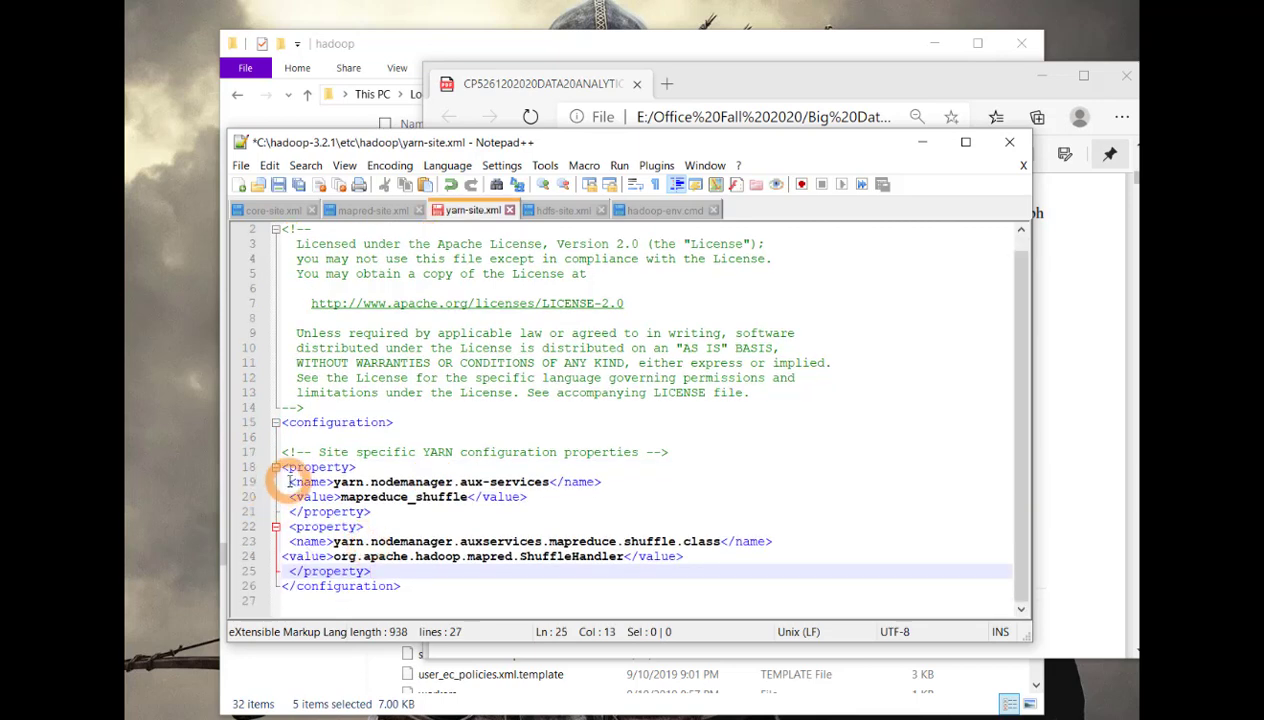
{"action": "key", "text": "ctrl+s"}
{"action": "left_click", "coordinate": [548, 556]}
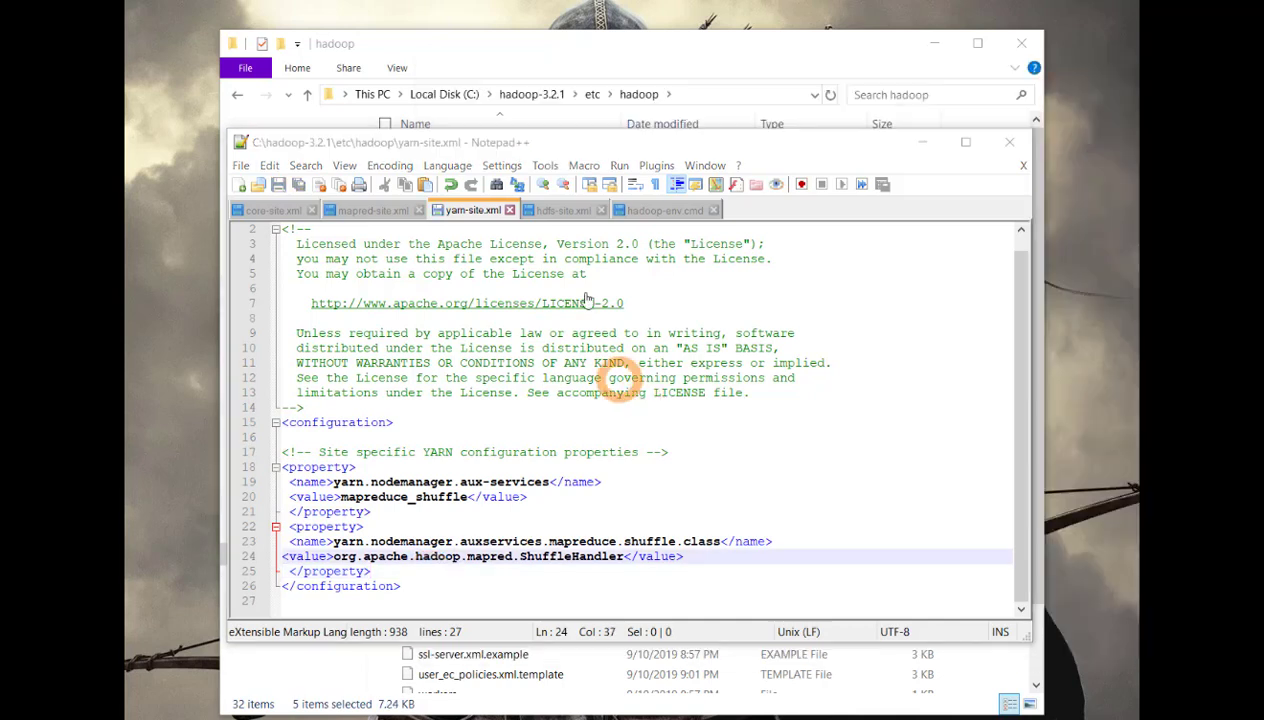
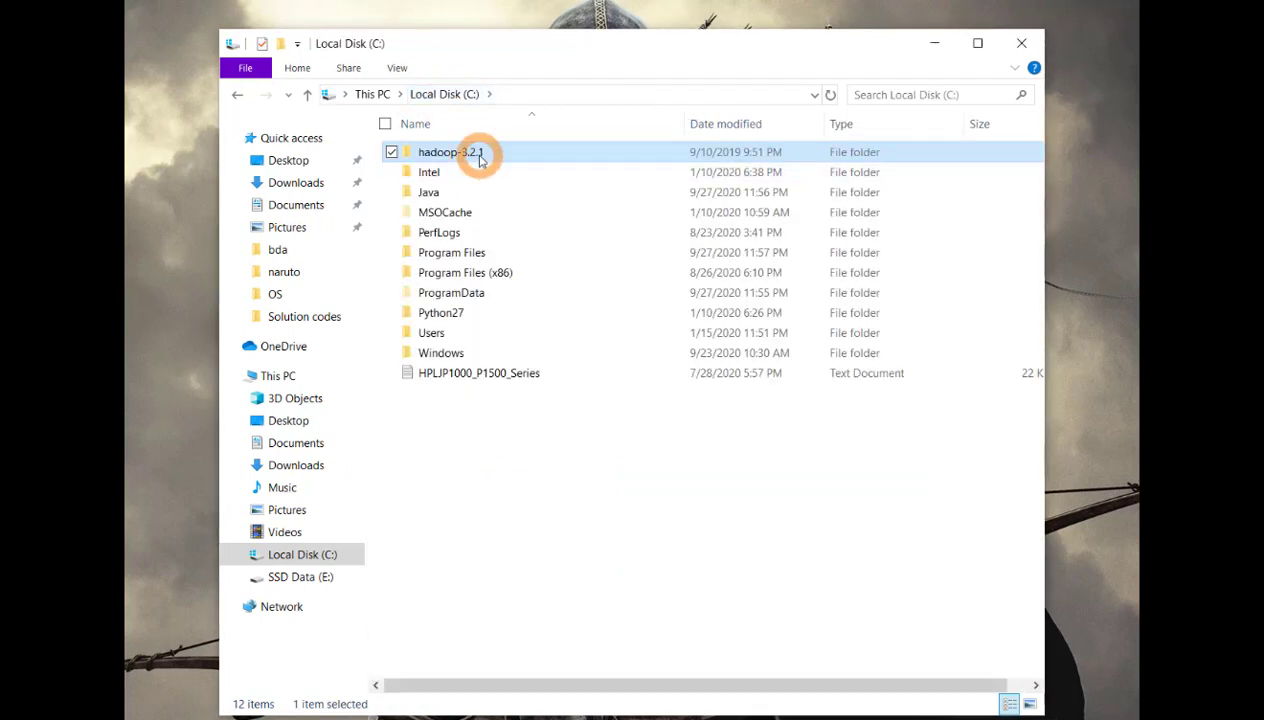
Step: Create a new folder named data inside the hadoop-3.2.1 folder on Local Disk (C:)
{"action": "double_click", "coordinate": [480, 155]}
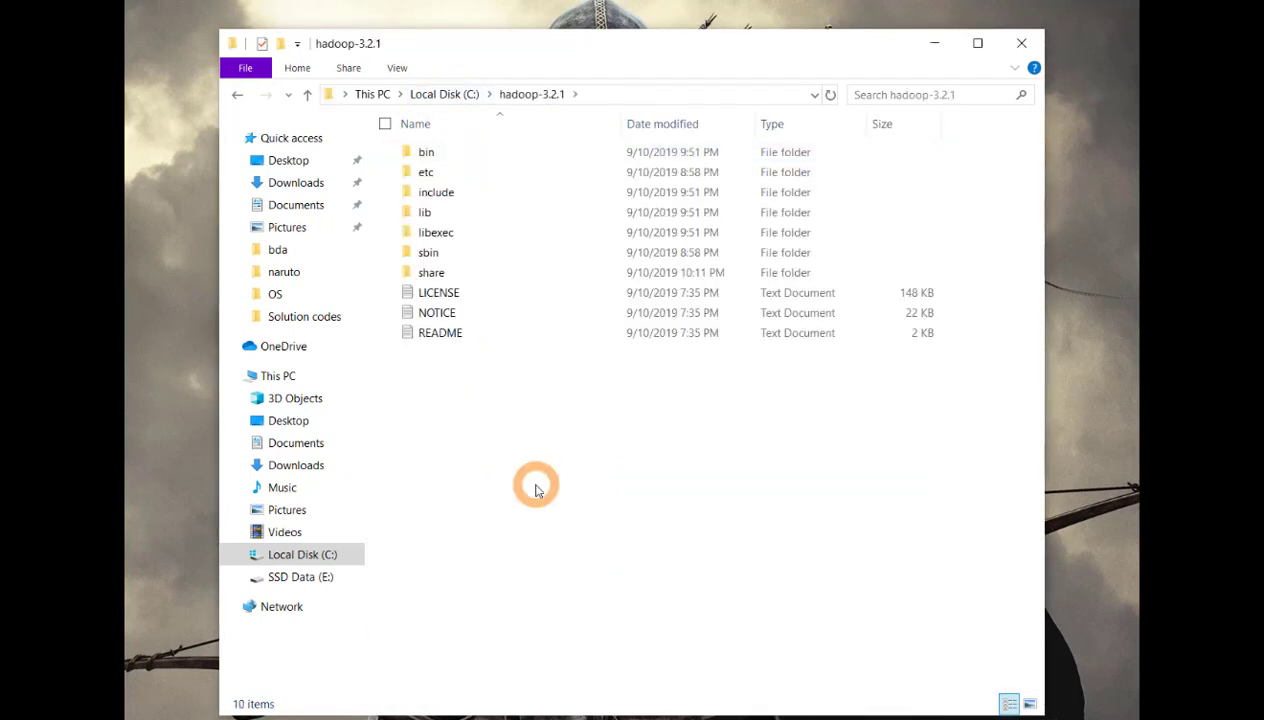
{"action": "right_click", "coordinate": [536, 440]}
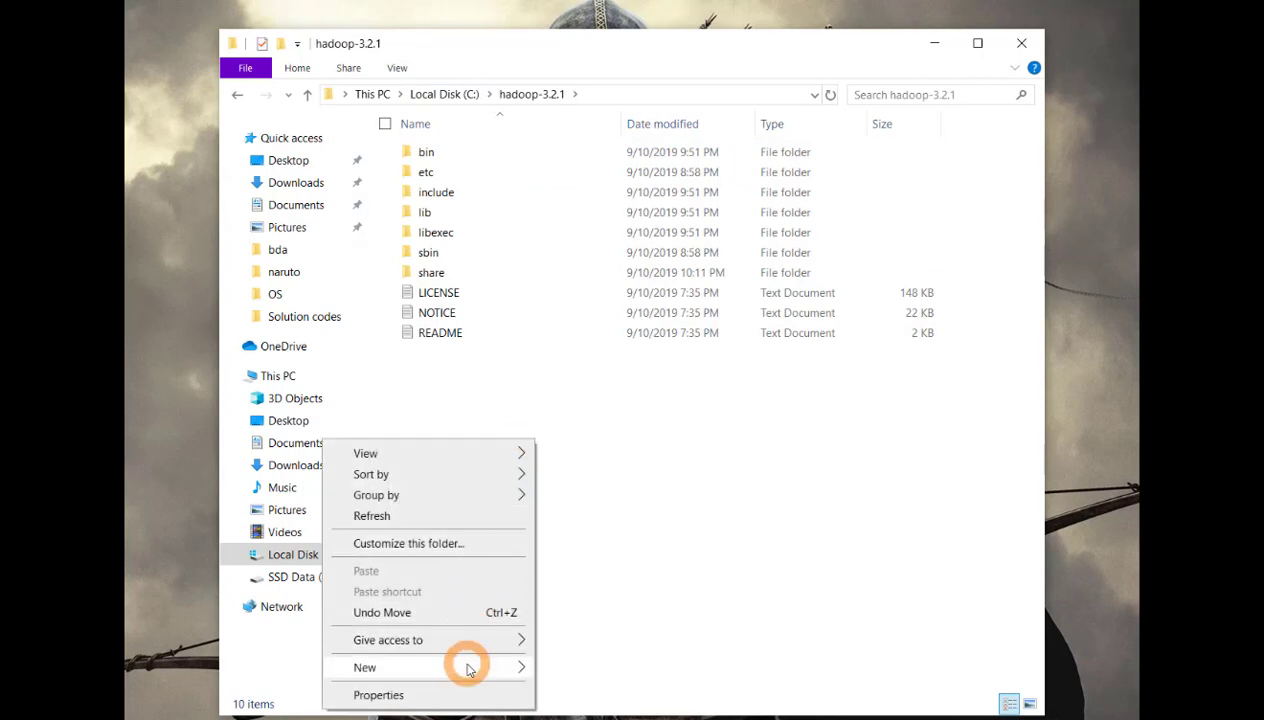
{"action": "mouse_move", "coordinate": [466, 665]}
{"action": "left_click", "coordinate": [621, 369]}
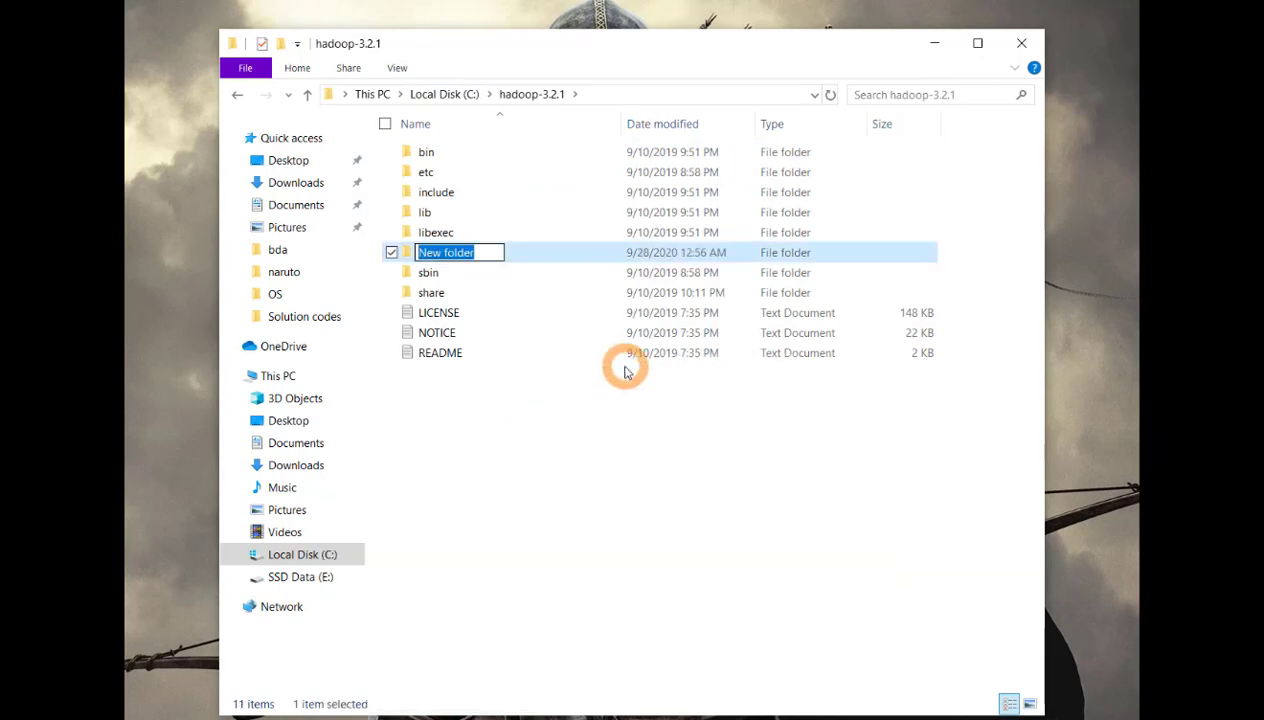
{"action": "key", "text": "Return"}
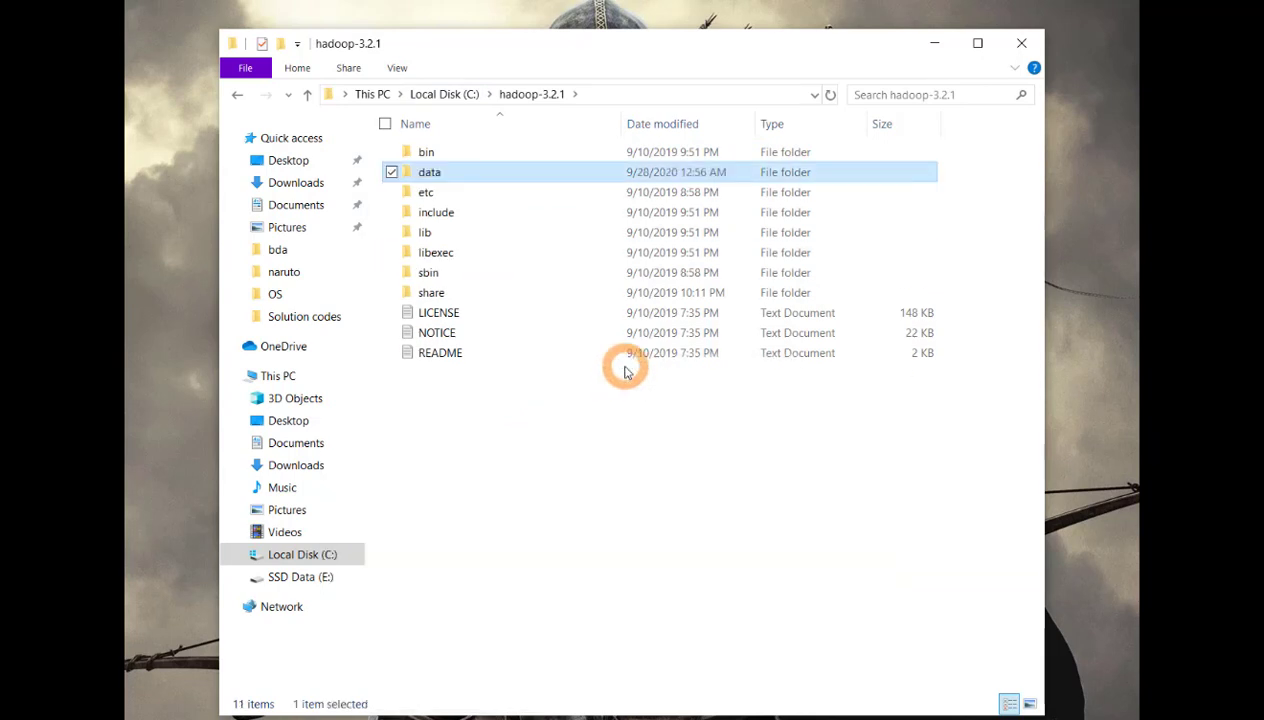
Step: Open the data folder and create a new folder named datanode in it
{"action": "double_click", "coordinate": [563, 172]}
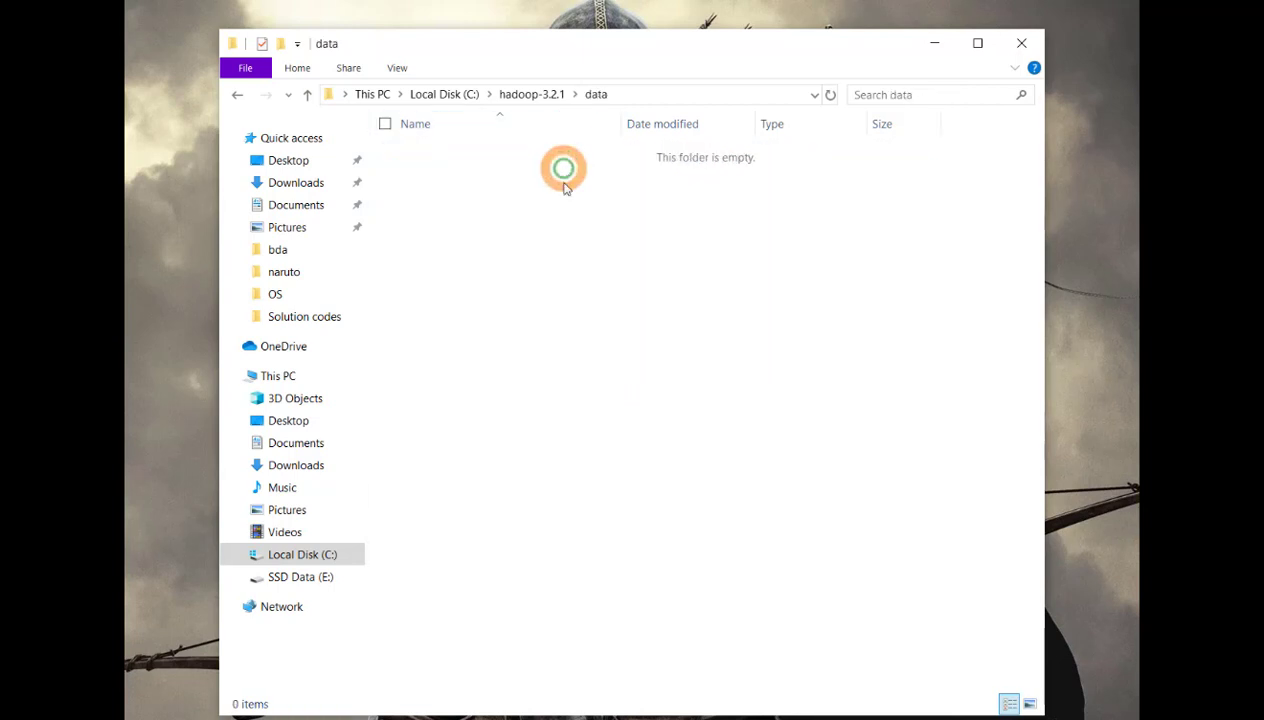
{"action": "right_click", "coordinate": [547, 303]}
{"action": "mouse_move", "coordinate": [476, 534]}
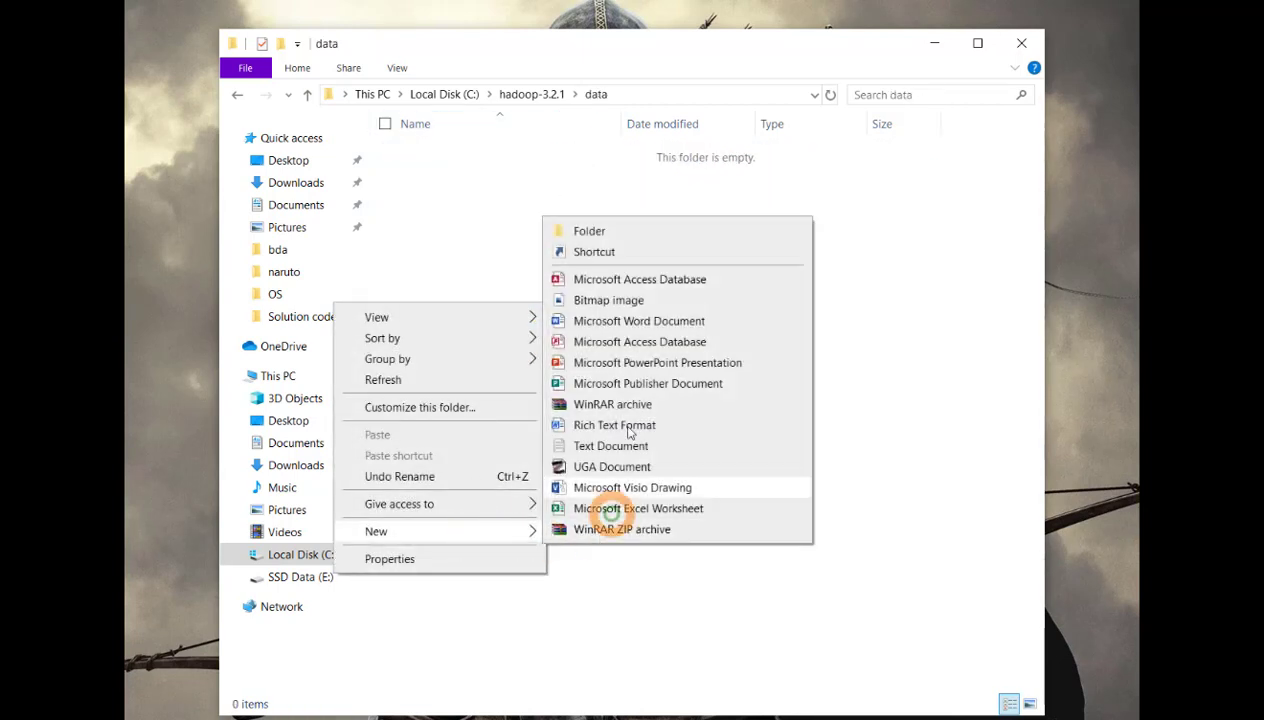
{"action": "left_click", "coordinate": [638, 231]}
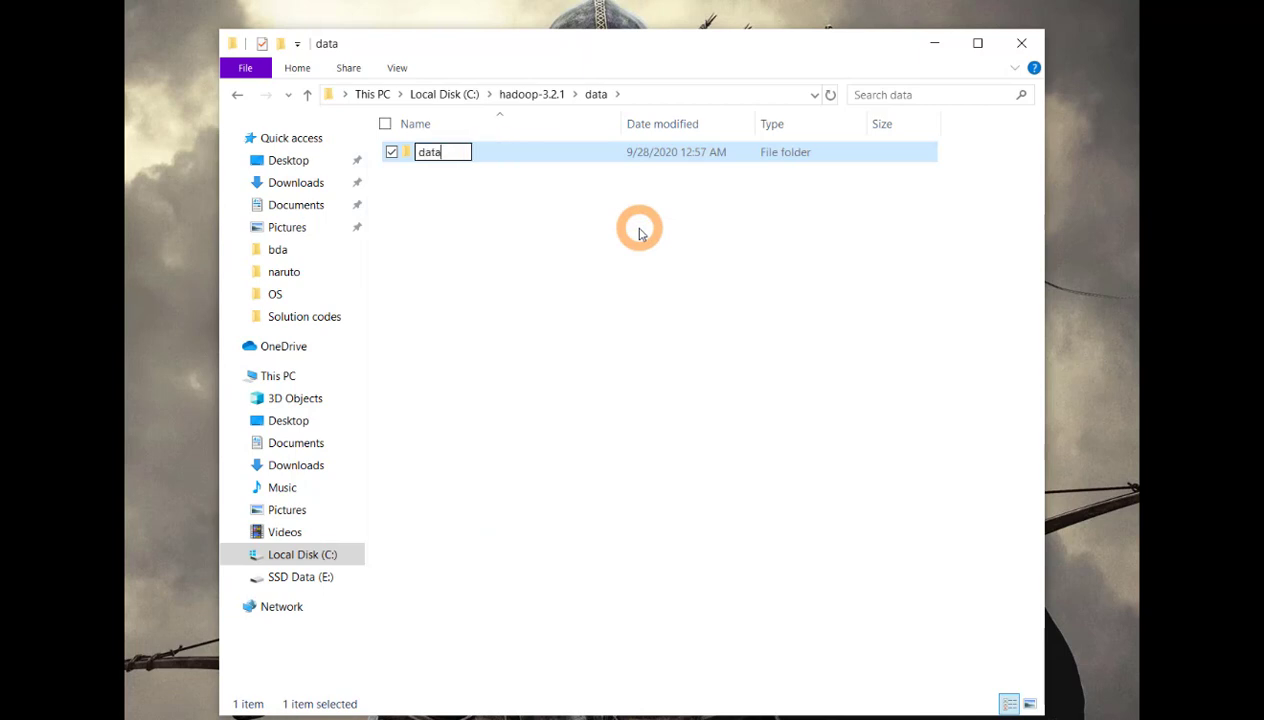
{"action": "key", "text": "Return"}
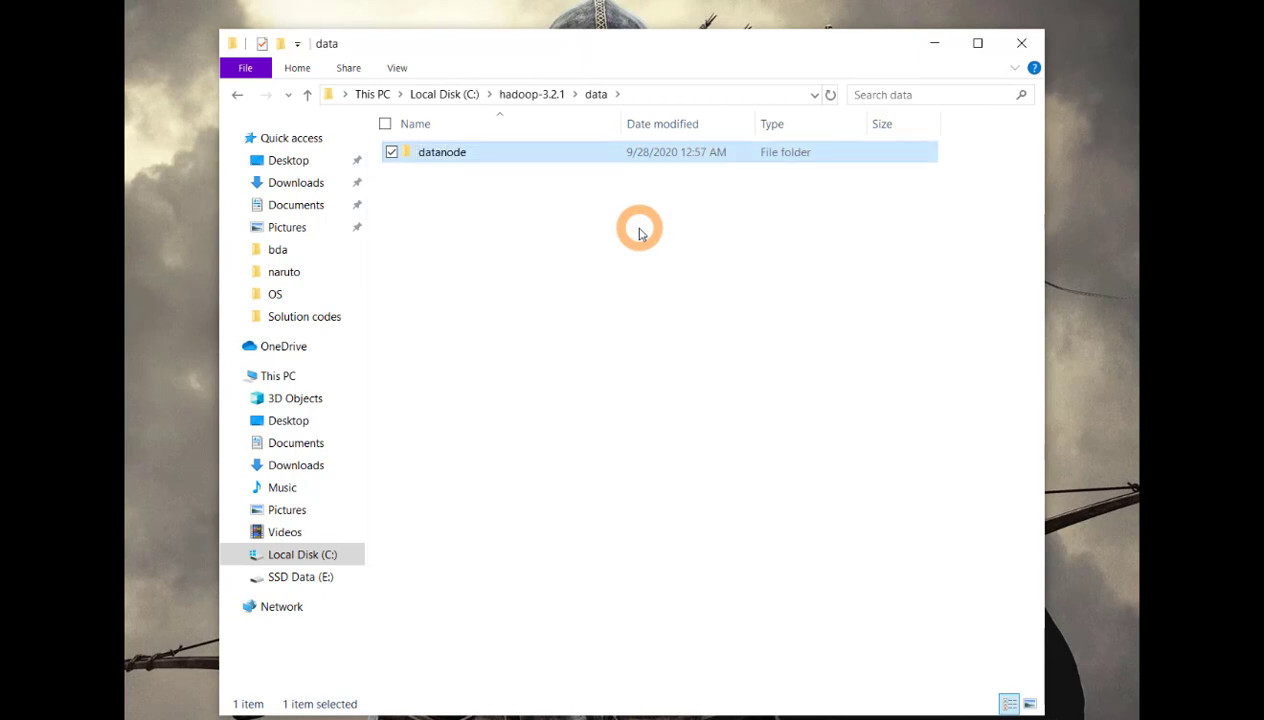
Step: Create a second folder named namenode in the data folder, next to datanode
{"action": "right_click", "coordinate": [640, 231]}
{"action": "left_click", "coordinate": [594, 456]}
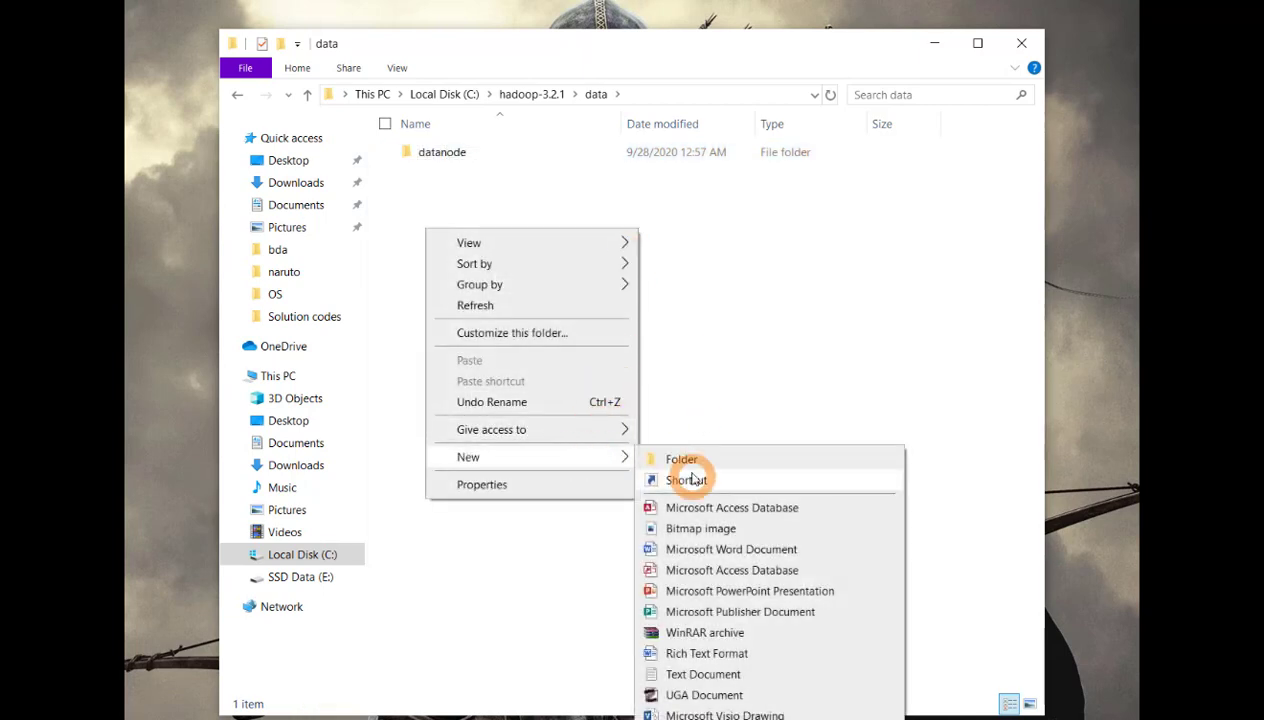
{"action": "left_click", "coordinate": [693, 459]}
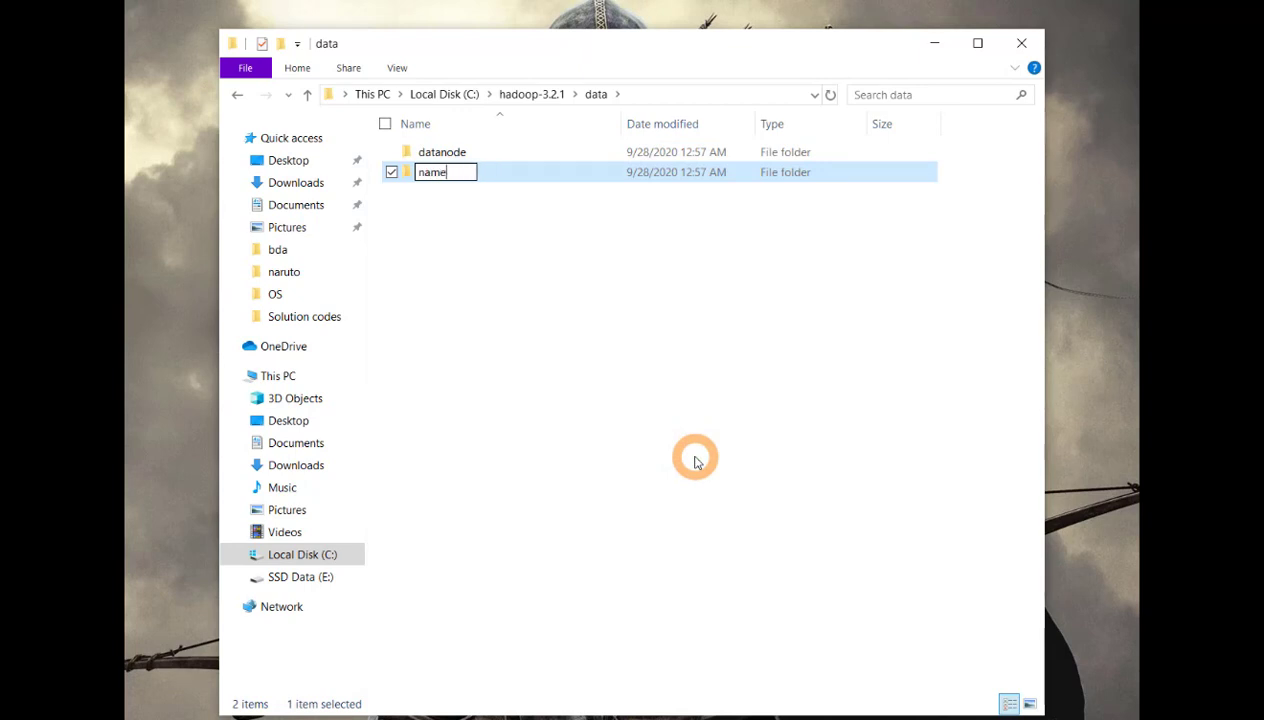
{"action": "key", "text": "Return"}
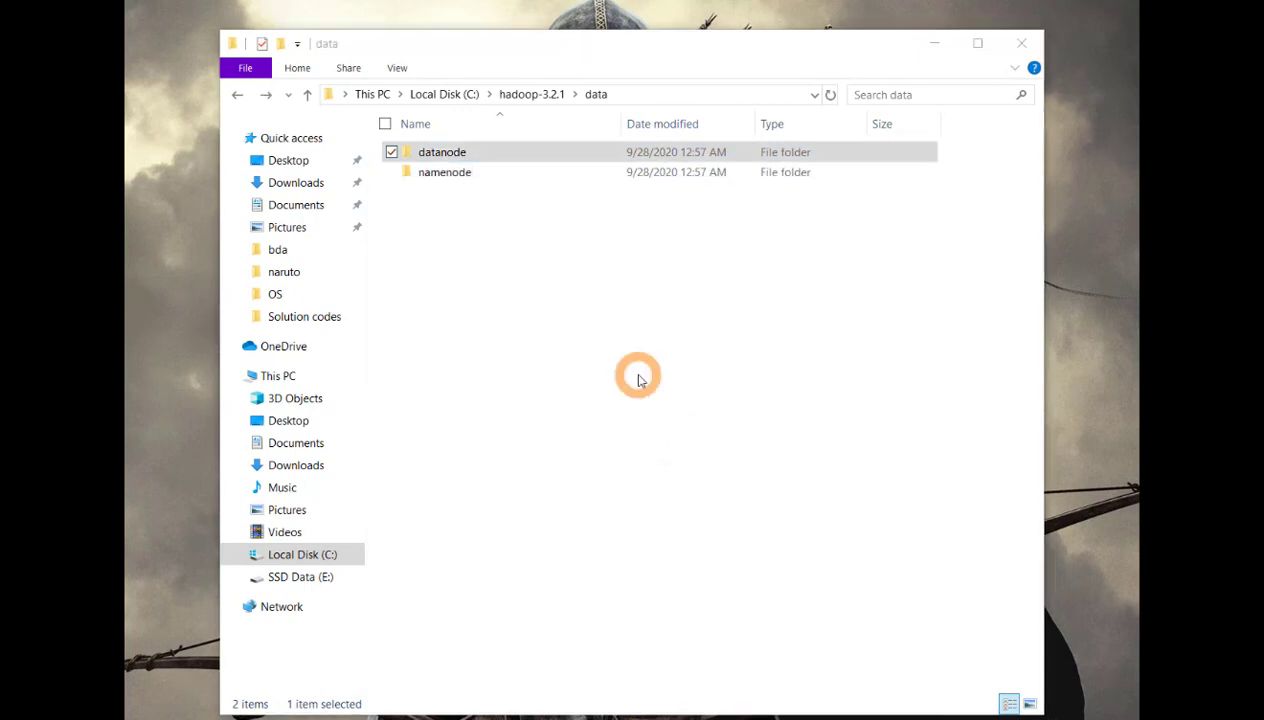
Step: Open the datanode folder and the namenode folder in turn and check the full path of each
{"action": "double_click", "coordinate": [478, 151]}
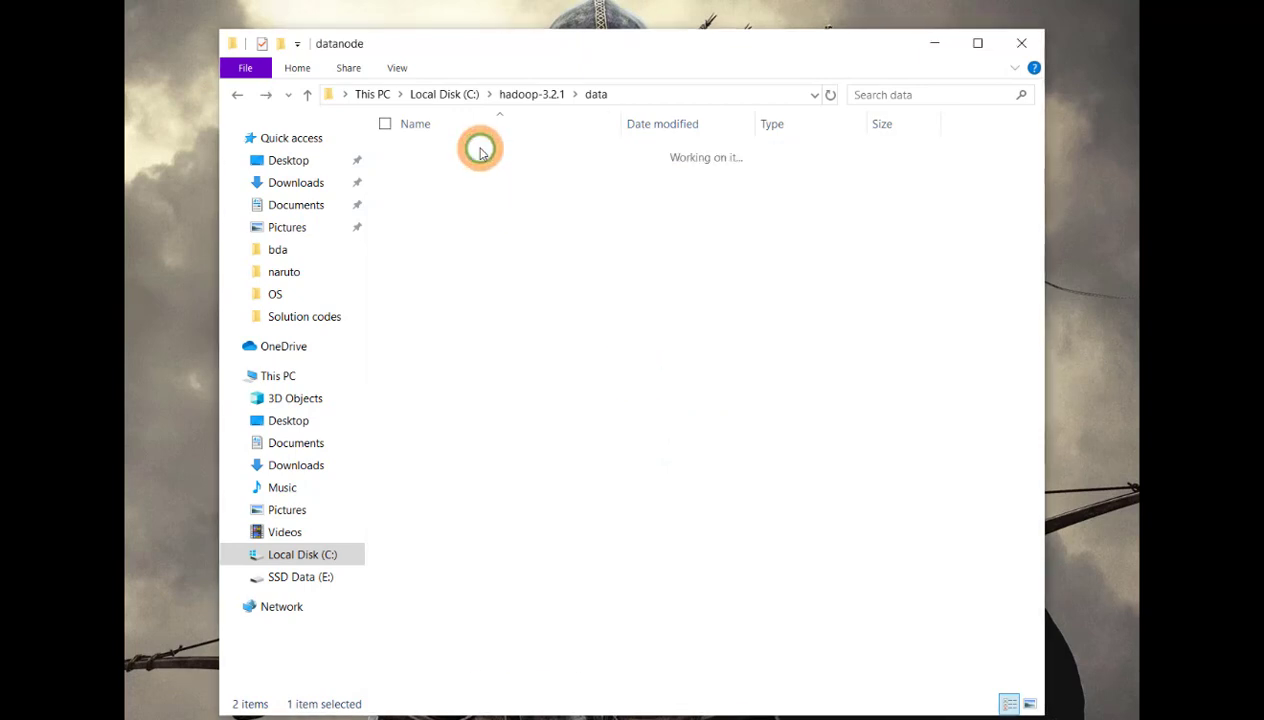
{"action": "left_click", "coordinate": [731, 94]}
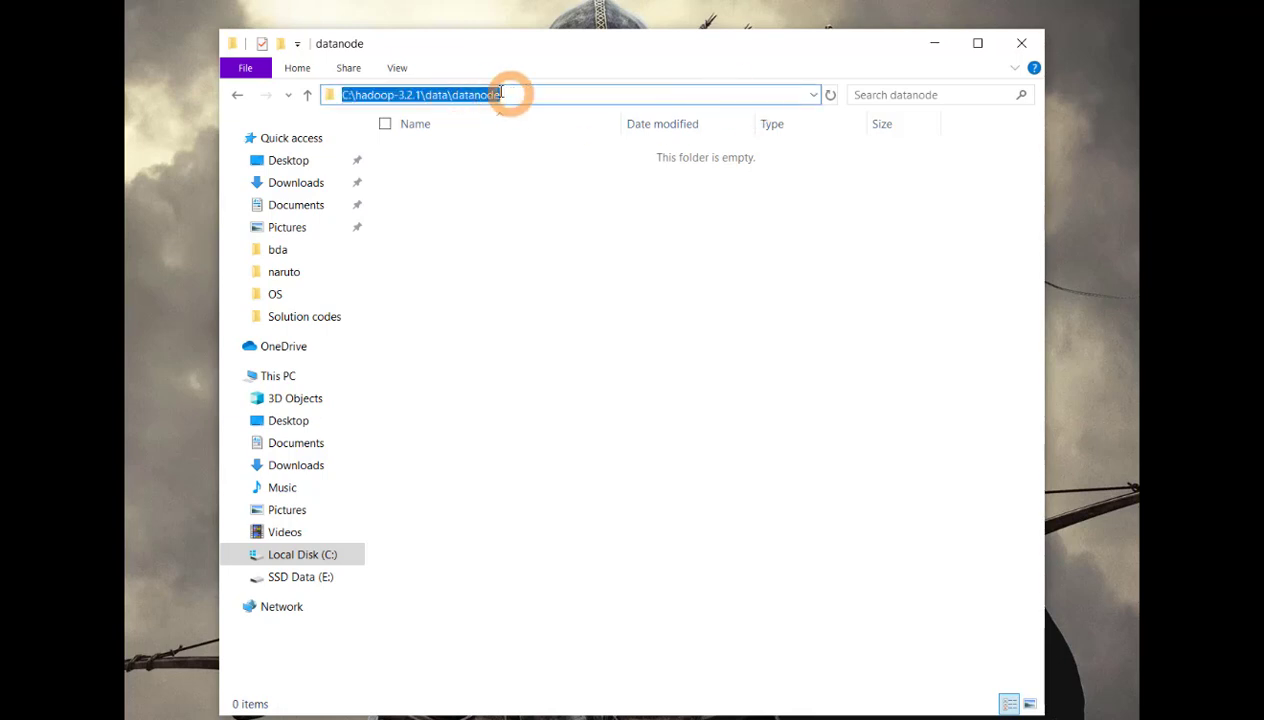
{"action": "left_click", "coordinate": [514, 167]}
{"action": "left_click", "coordinate": [596, 94]}
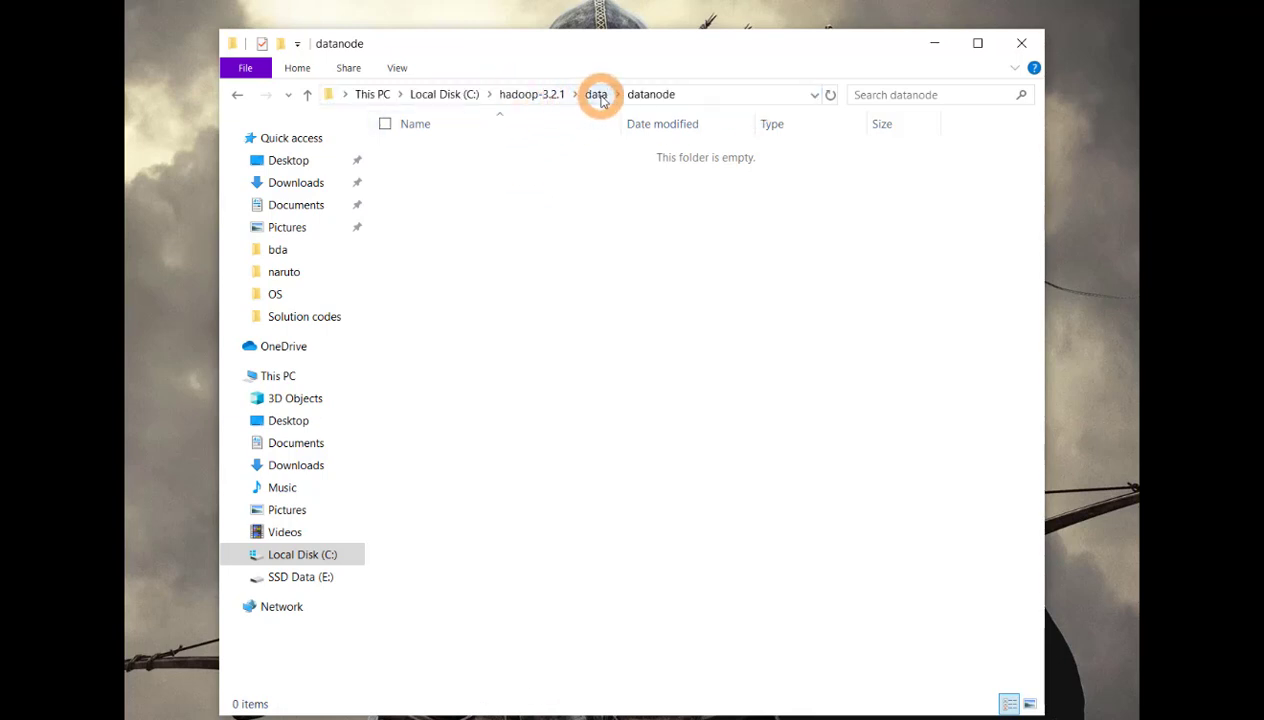
{"action": "double_click", "coordinate": [516, 176]}
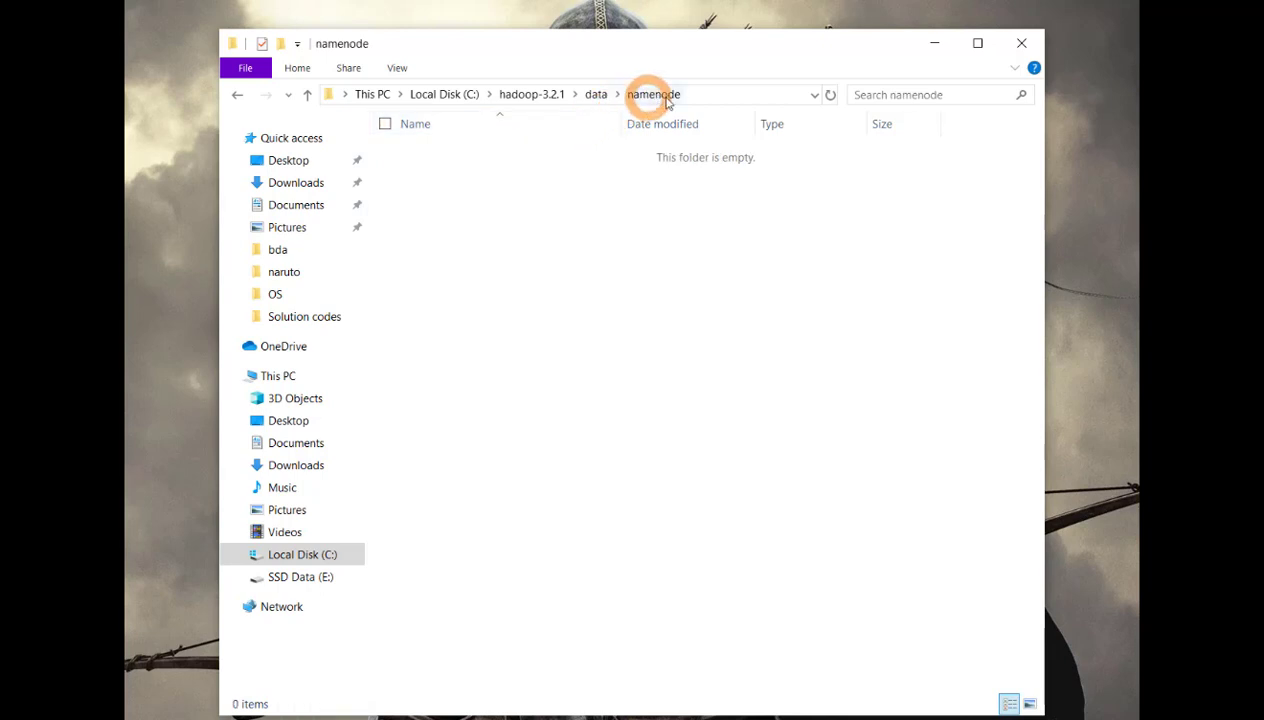
{"action": "left_click", "coordinate": [742, 99]}
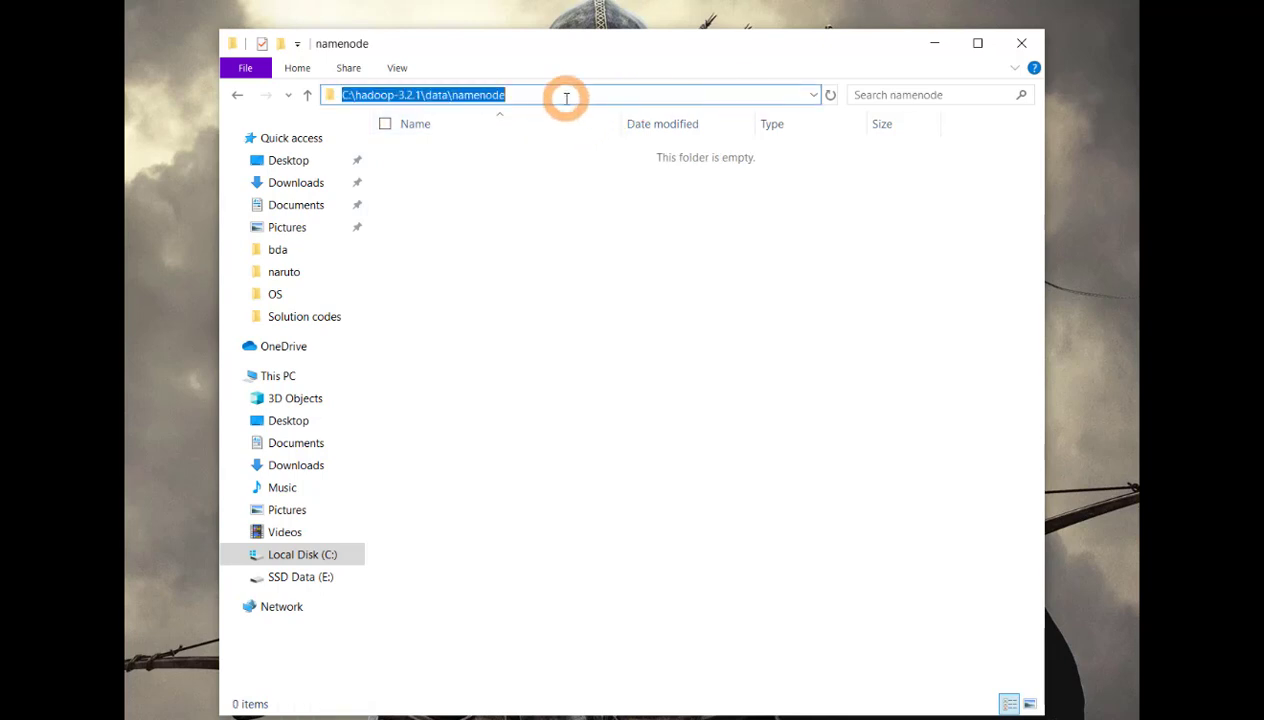
{"action": "left_click", "coordinate": [641, 219]}
Step: Switch to Notepad++ and add dfs.replication = 1, dfs.namenode.name.dir = C:\hadoop-3.2.1\data\namenode and dfs.datanode.data.dir = C:\hadoop-3.2.1\data\datanode to the configuration block of hdfs-site.xml
{"action": "key", "text": "alt+Tab"}
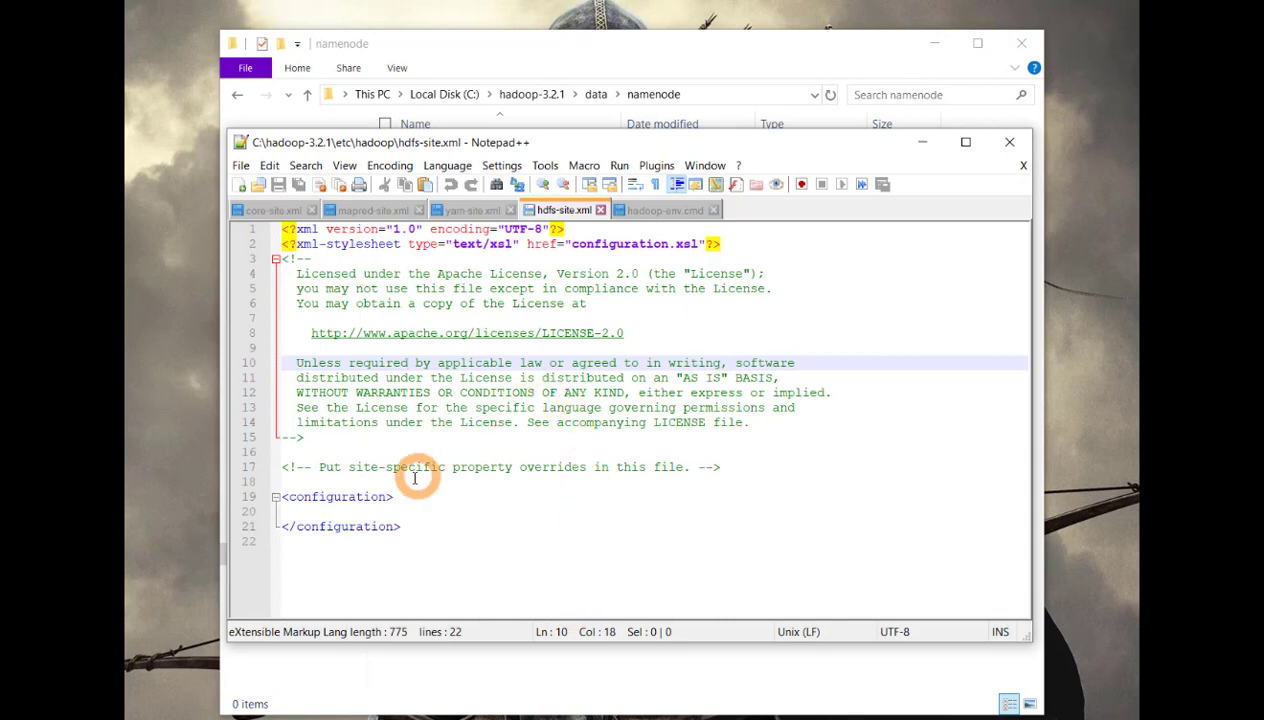
{"action": "left_click", "coordinate": [335, 511]}
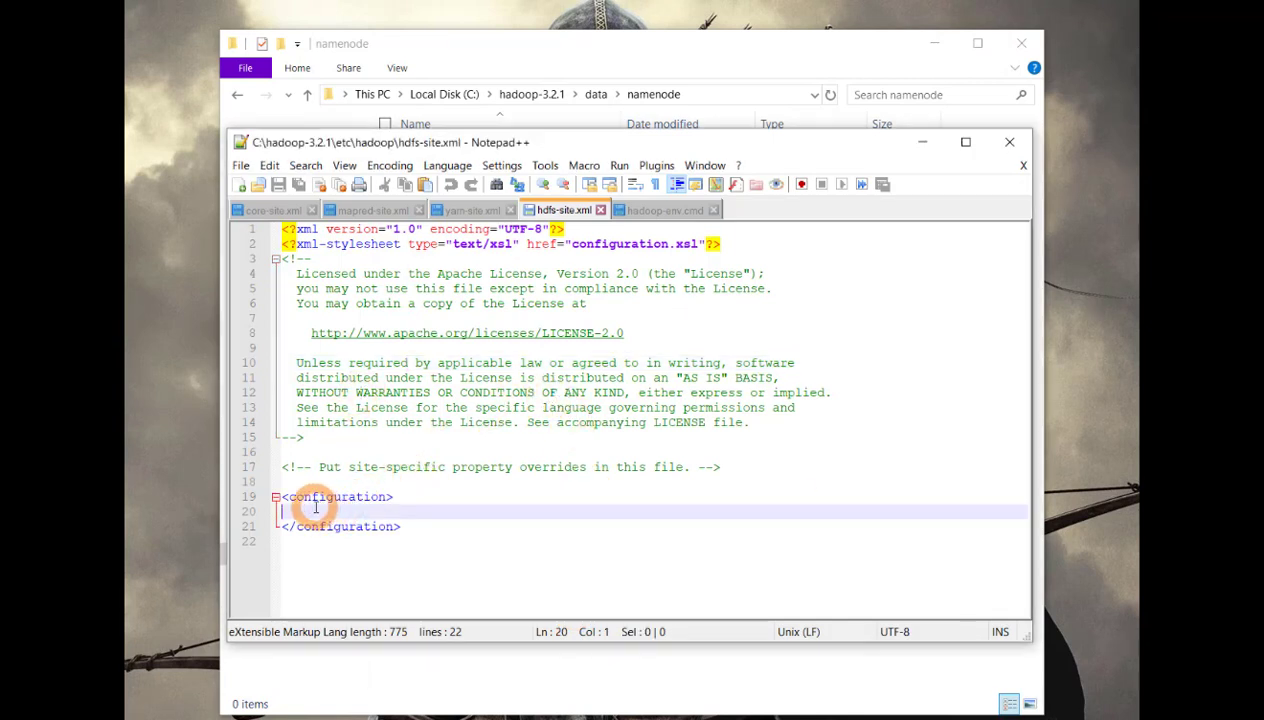
{"action": "type", "text": "<property>  <name>dfs.replication</name>  <value>1</value>  </property>  <property>  <name>dfs.namenode.name.dir</name>  <value>C:\\hadoop-3.2.1\\data\\namenode</value>  </property>  <property>  <name>dfs.datanode.data.dir</name>  <value>C:\\hadoop-3.2.1\\data\\datanode</value> </property>"}
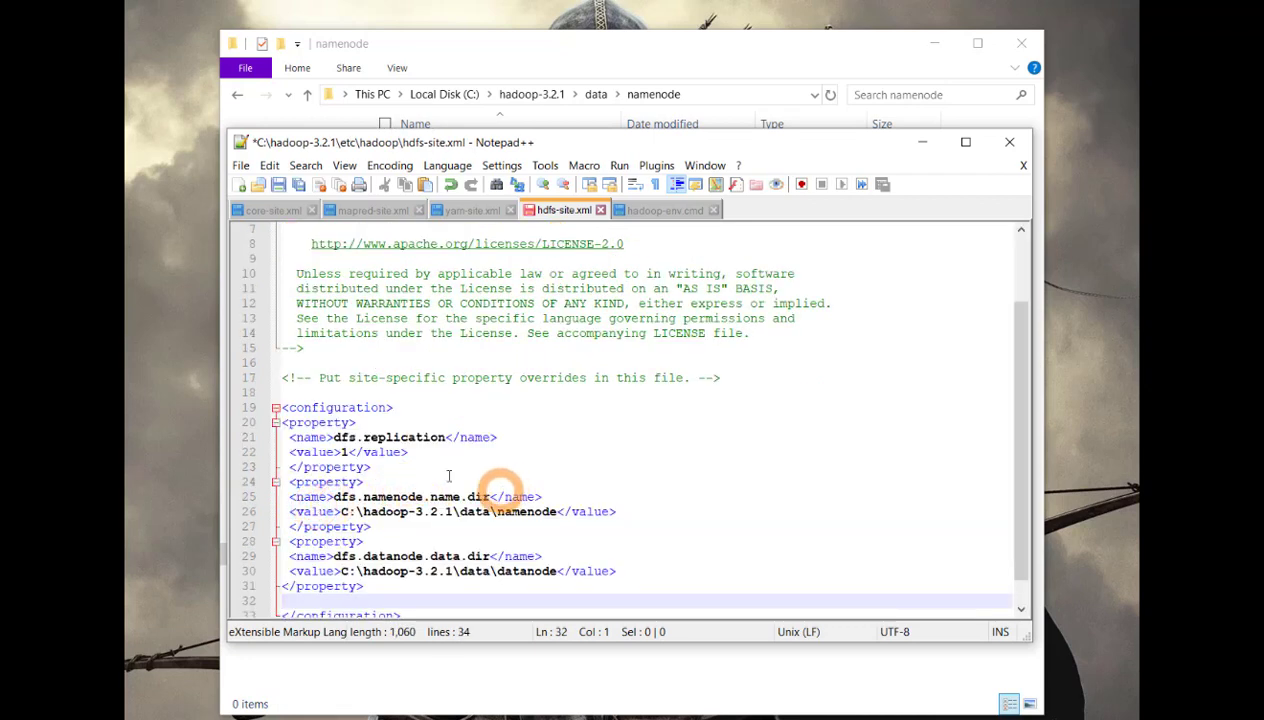
{"action": "scroll", "coordinate": [423, 447], "scroll_direction": "down", "scroll_amount": 1}
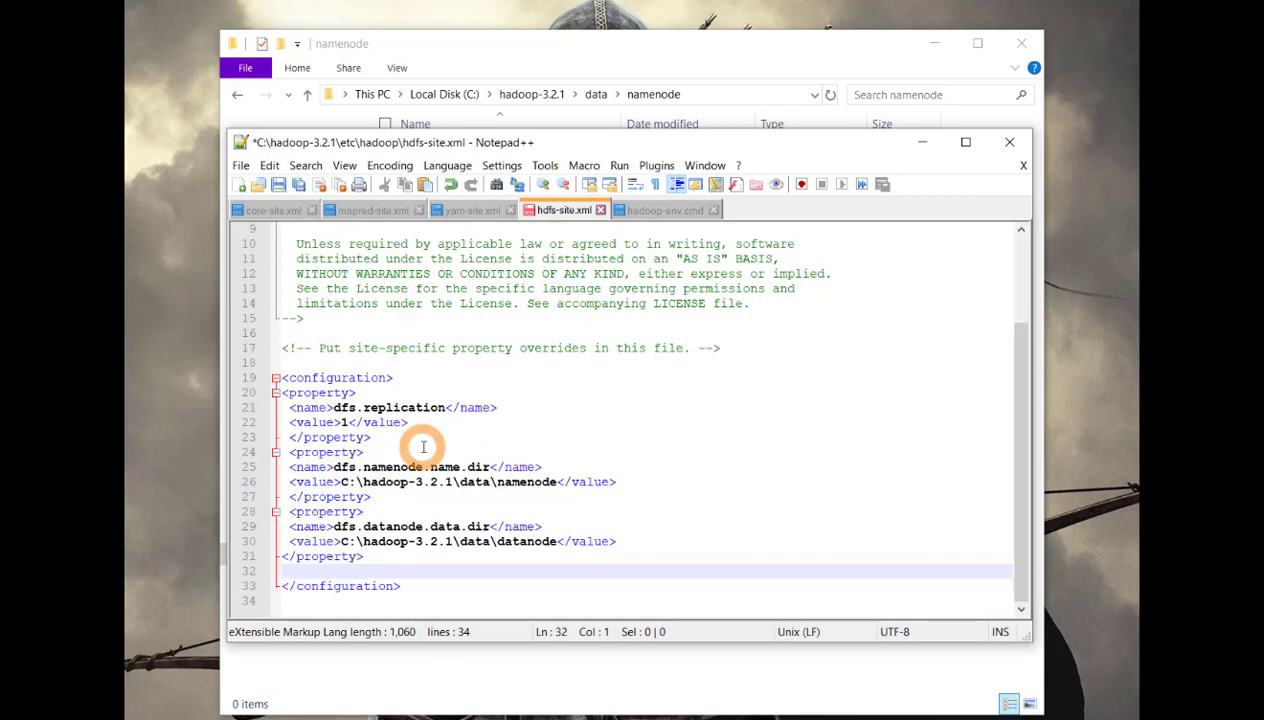
Step: Check the replication value and the namenode and datanode paths in hdfs-site.xml, and save the file
{"action": "double_click", "coordinate": [341, 422]}
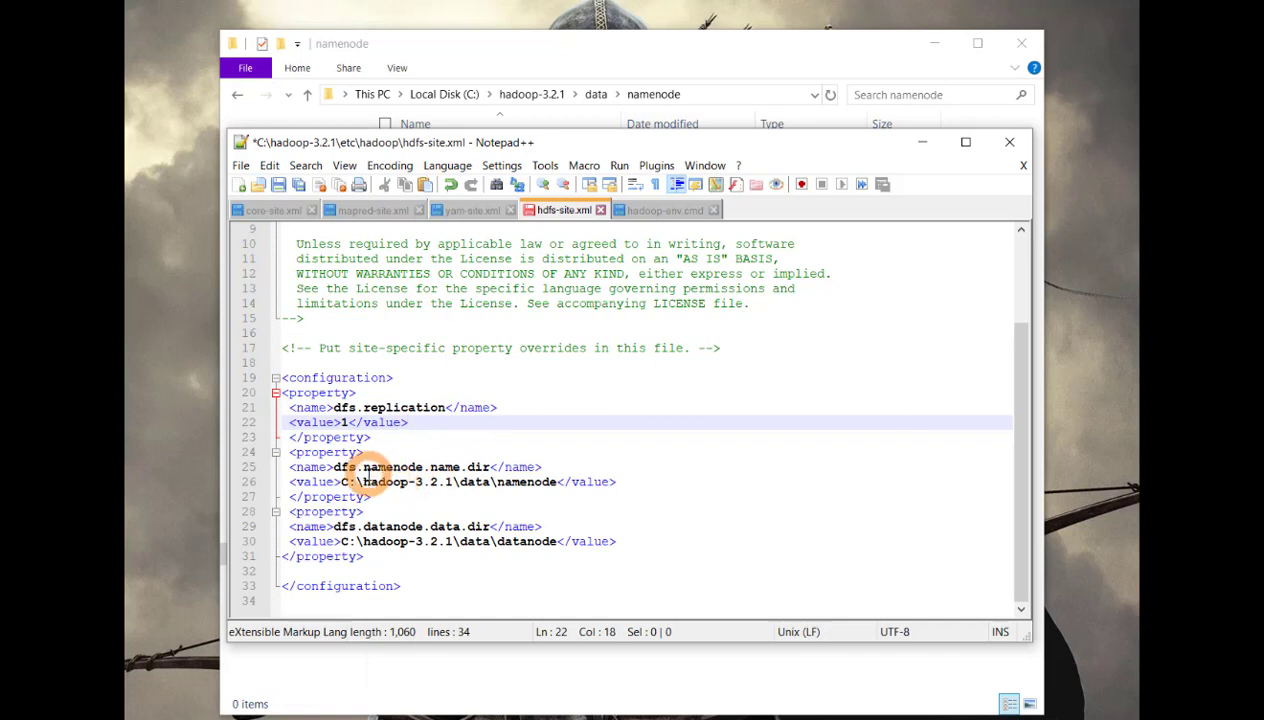
{"action": "left_click_drag", "start_coordinate": [363, 468], "coordinate": [414, 468]}
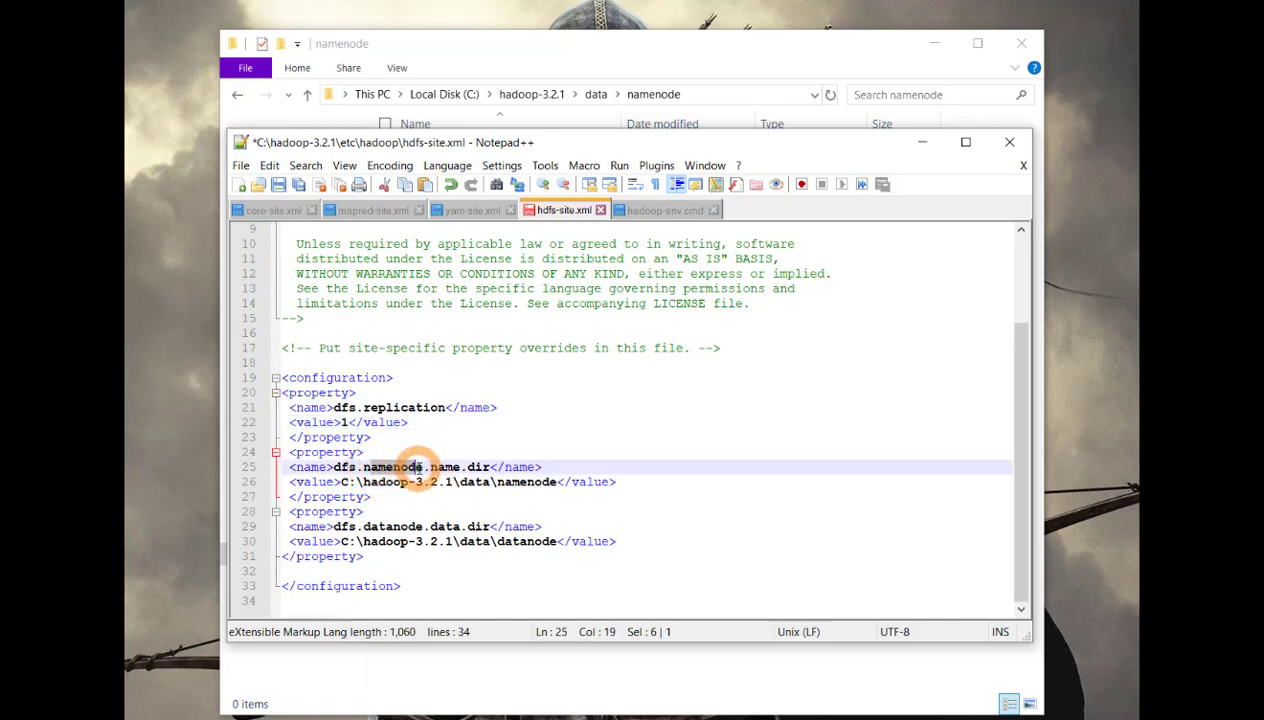
{"action": "left_click_drag", "start_coordinate": [341, 482], "coordinate": [557, 482]}
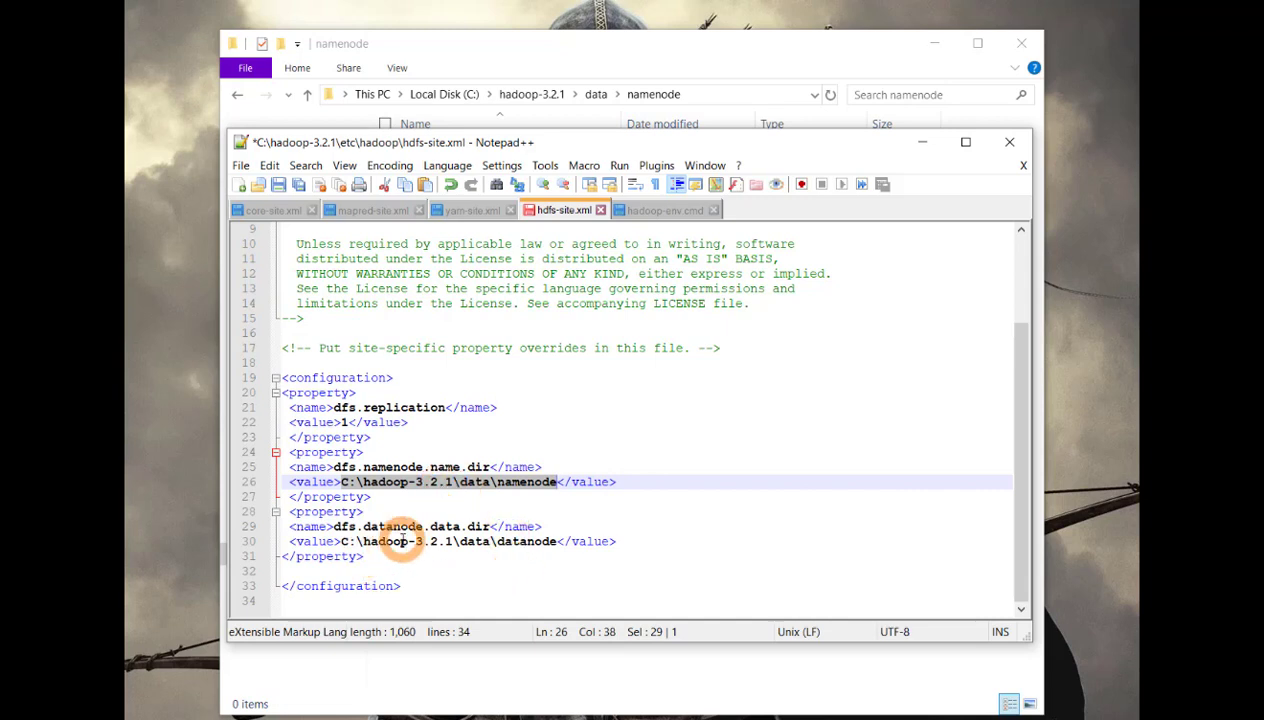
{"action": "left_click_drag", "start_coordinate": [370, 541], "coordinate": [563, 541]}
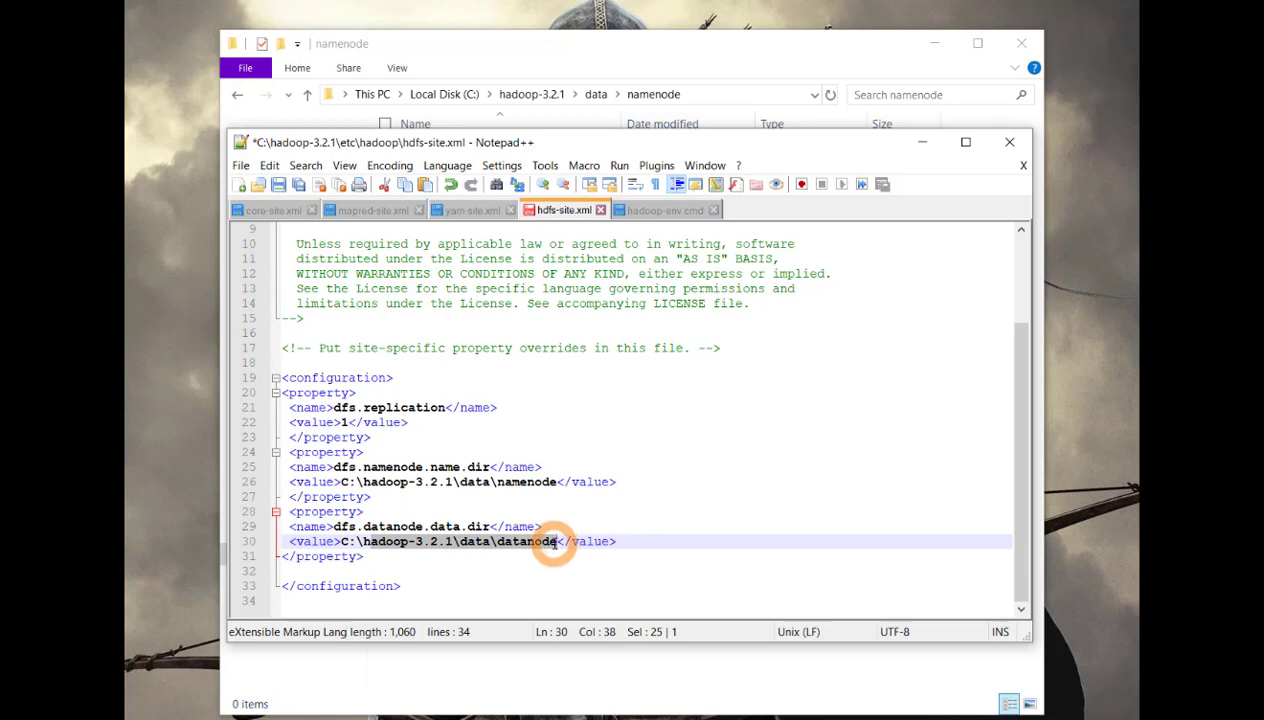
{"action": "left_click", "coordinate": [640, 520]}
{"action": "key", "text": "ctrl+s"}
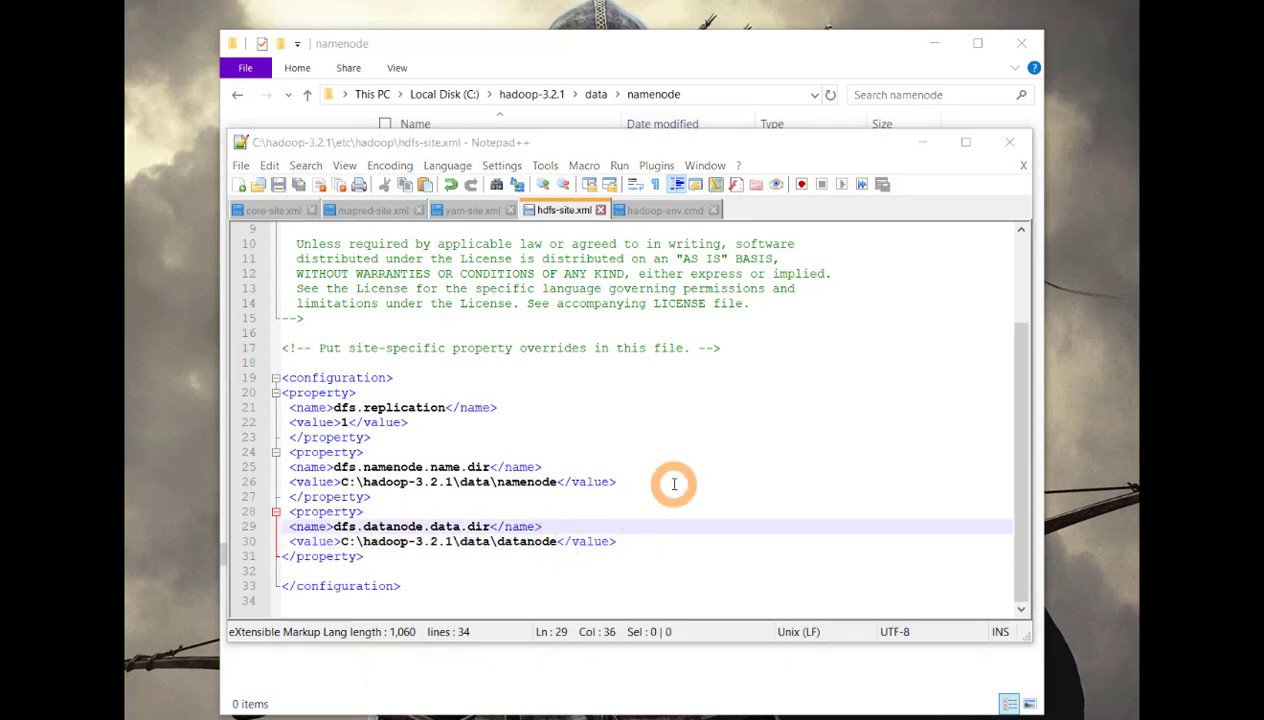
Step: Show hadoop-env.cmd and select the %JAVA_HOME% value in the line that sets JAVA_HOME
{"action": "left_click", "coordinate": [662, 210]}
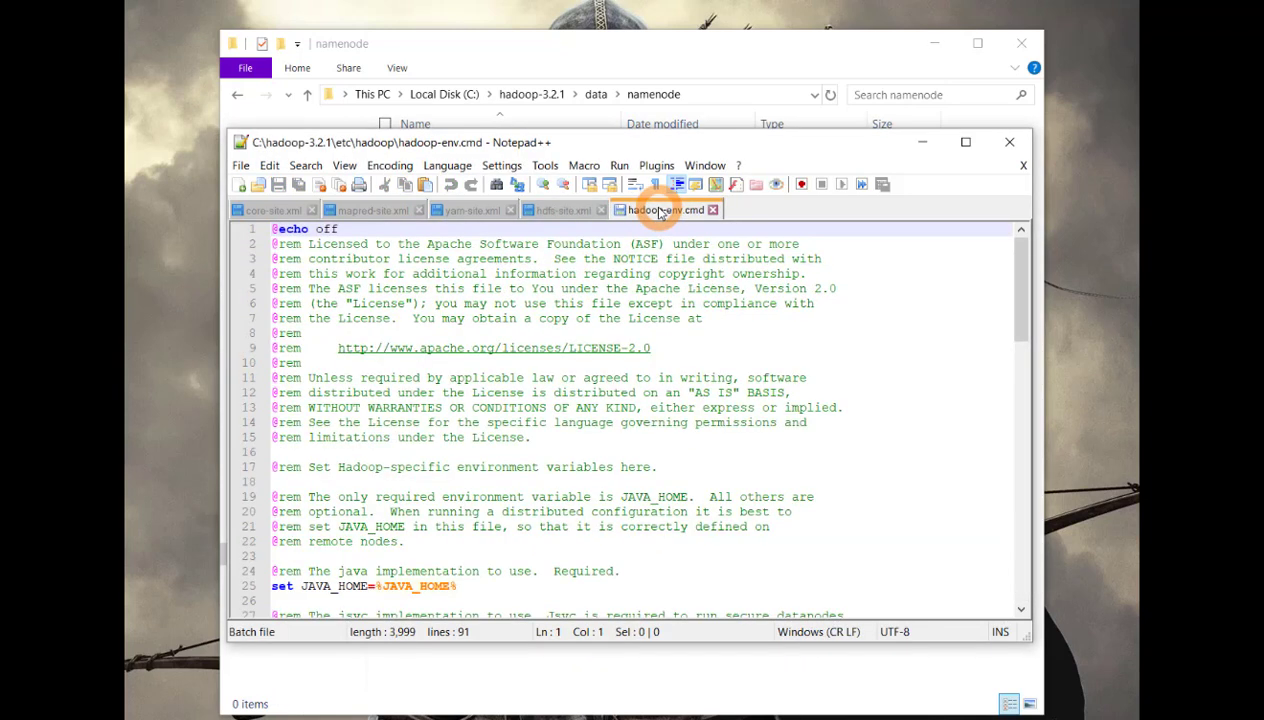
{"action": "scroll", "coordinate": [452, 514], "scroll_direction": "down", "scroll_amount": 4}
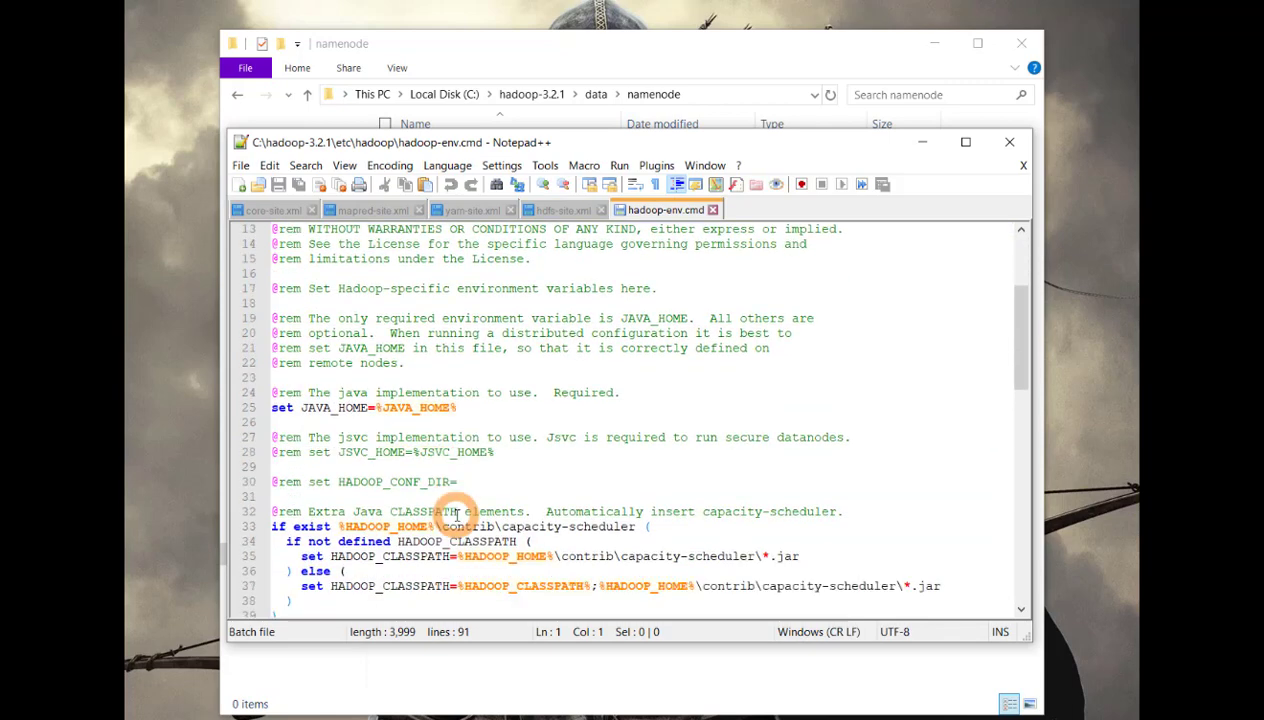
{"action": "double_click", "coordinate": [398, 407]}
{"action": "left_click", "coordinate": [398, 407]}
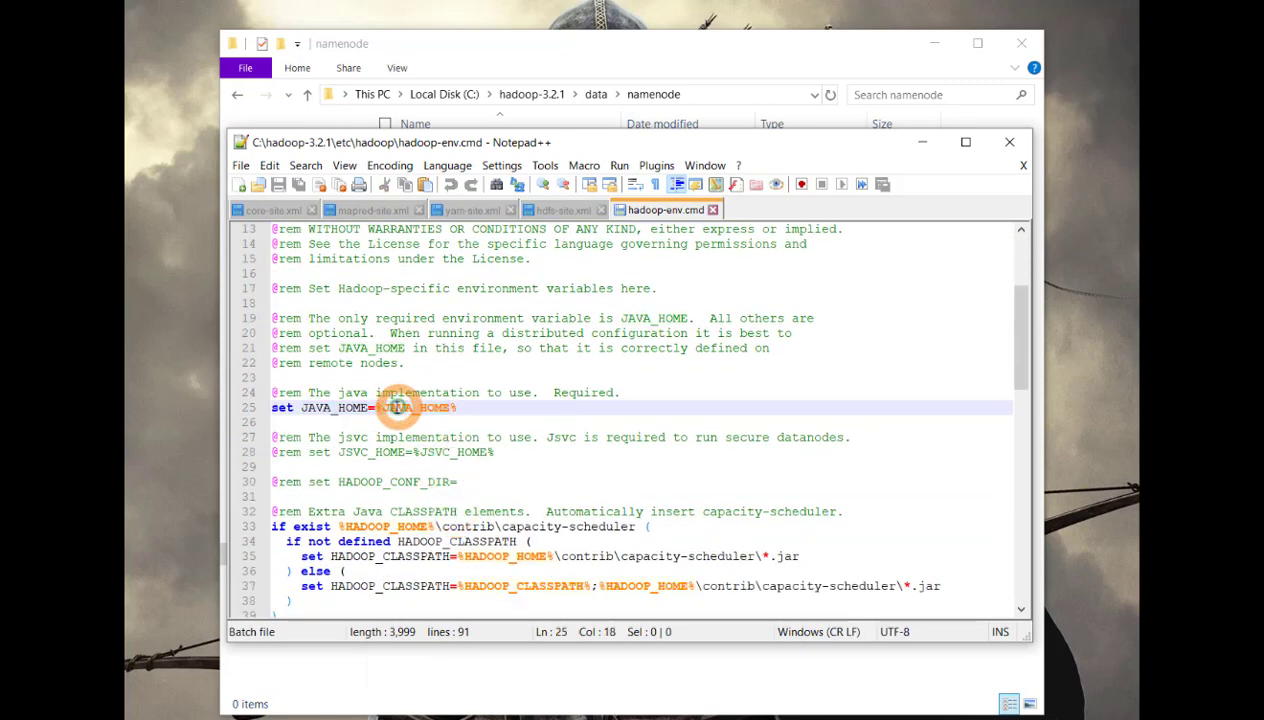
{"action": "left_click_drag", "start_coordinate": [377, 407], "coordinate": [455, 408]}
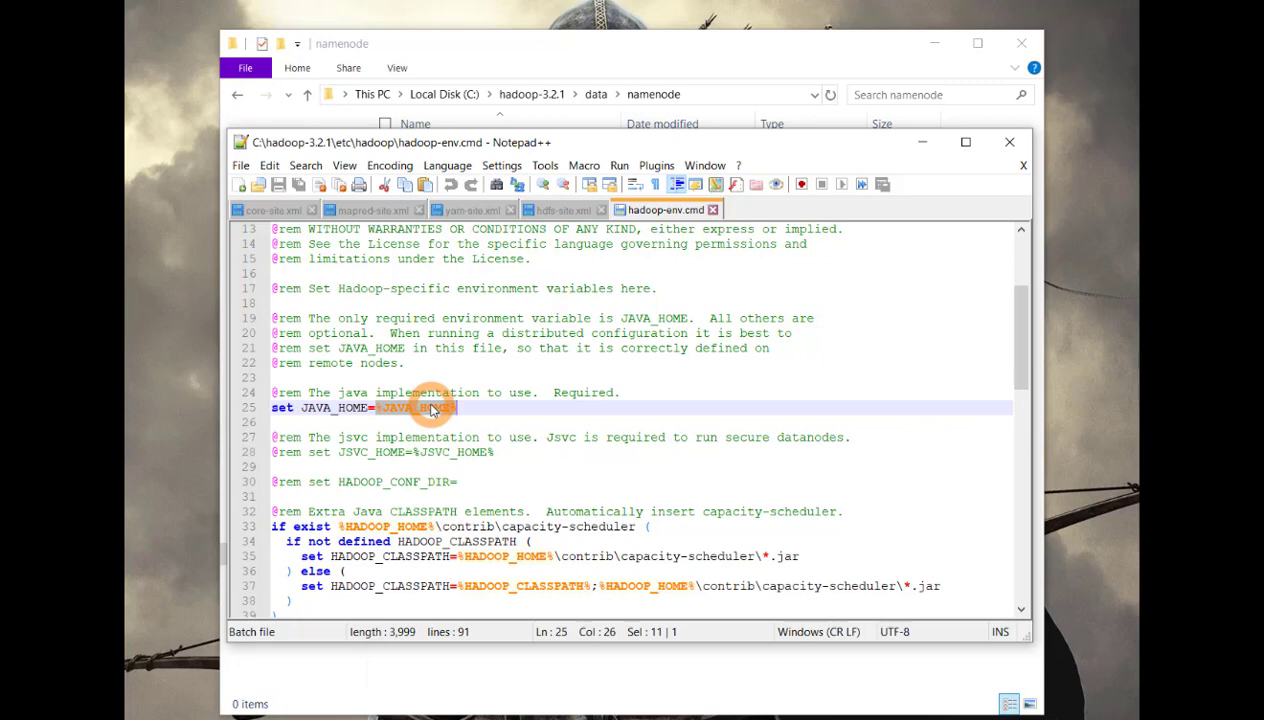
Step: Replace the selected value in hadoop-env.cmd with C:\Java\jdk1.8.0_261, using the path copied from the JAVA_HOME user variable without \bin, and save the file
{"action": "key", "text": "super"}
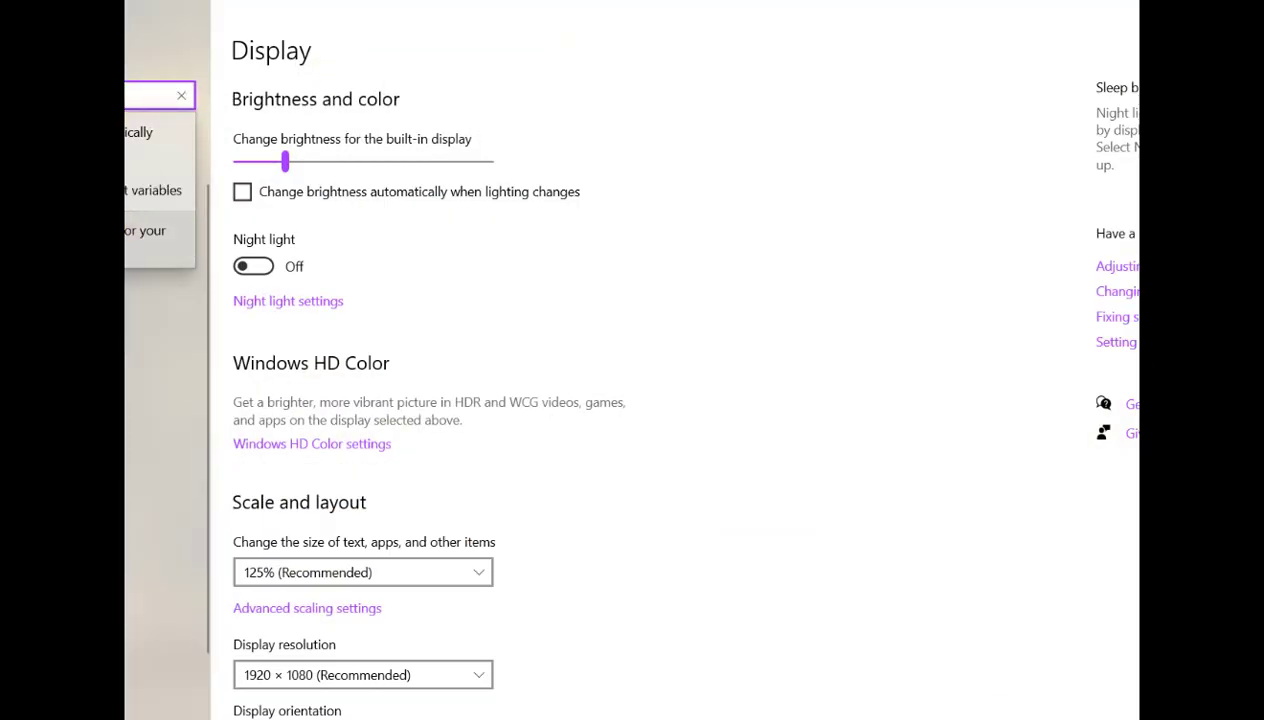
{"action": "key", "text": "Return"}
{"action": "left_click", "coordinate": [316, 433]}
{"action": "double_click", "coordinate": [556, 186]}
{"action": "key", "text": "ctrl+c"}
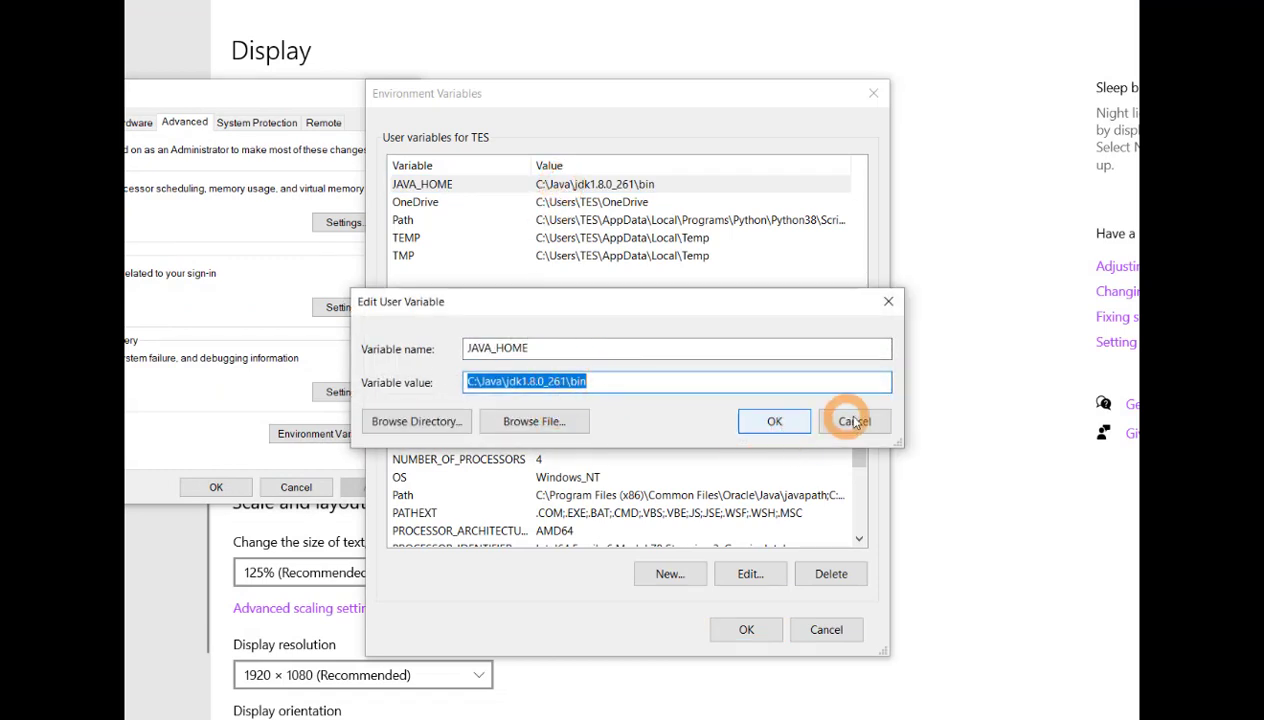
{"action": "left_click", "coordinate": [774, 421]}
{"action": "left_click", "coordinate": [826, 629]}
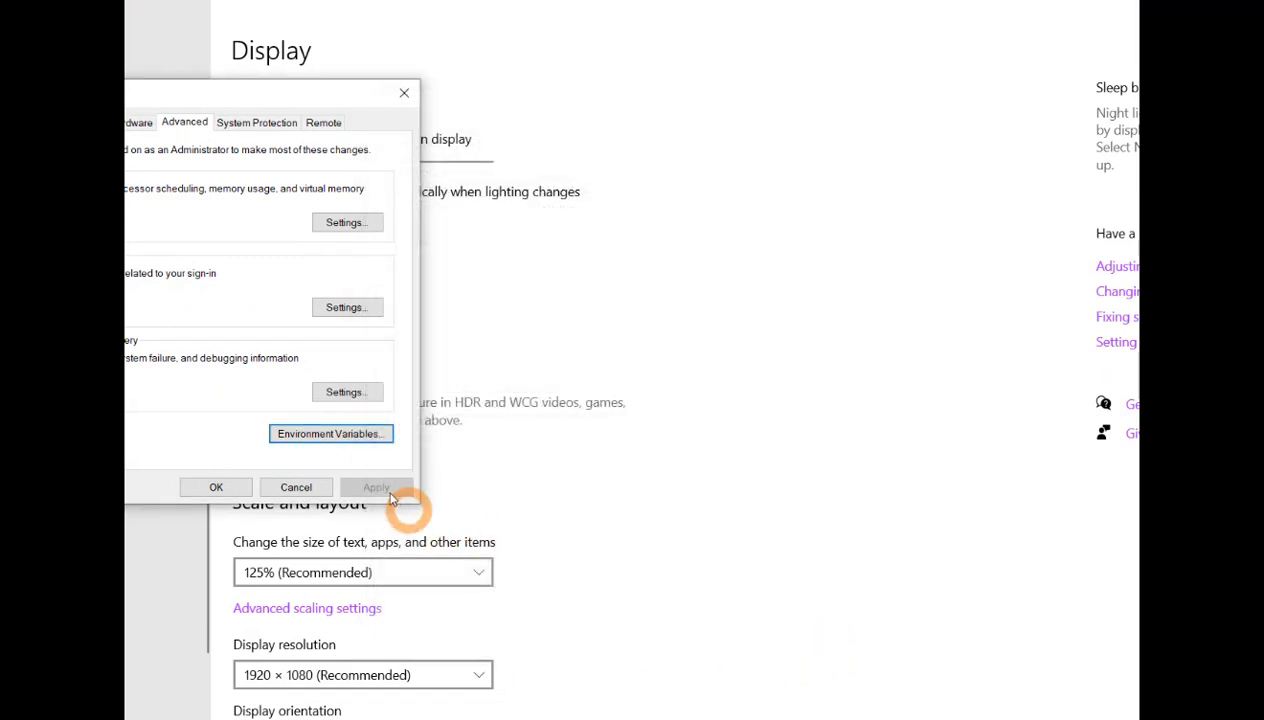
{"action": "left_click", "coordinate": [298, 487]}
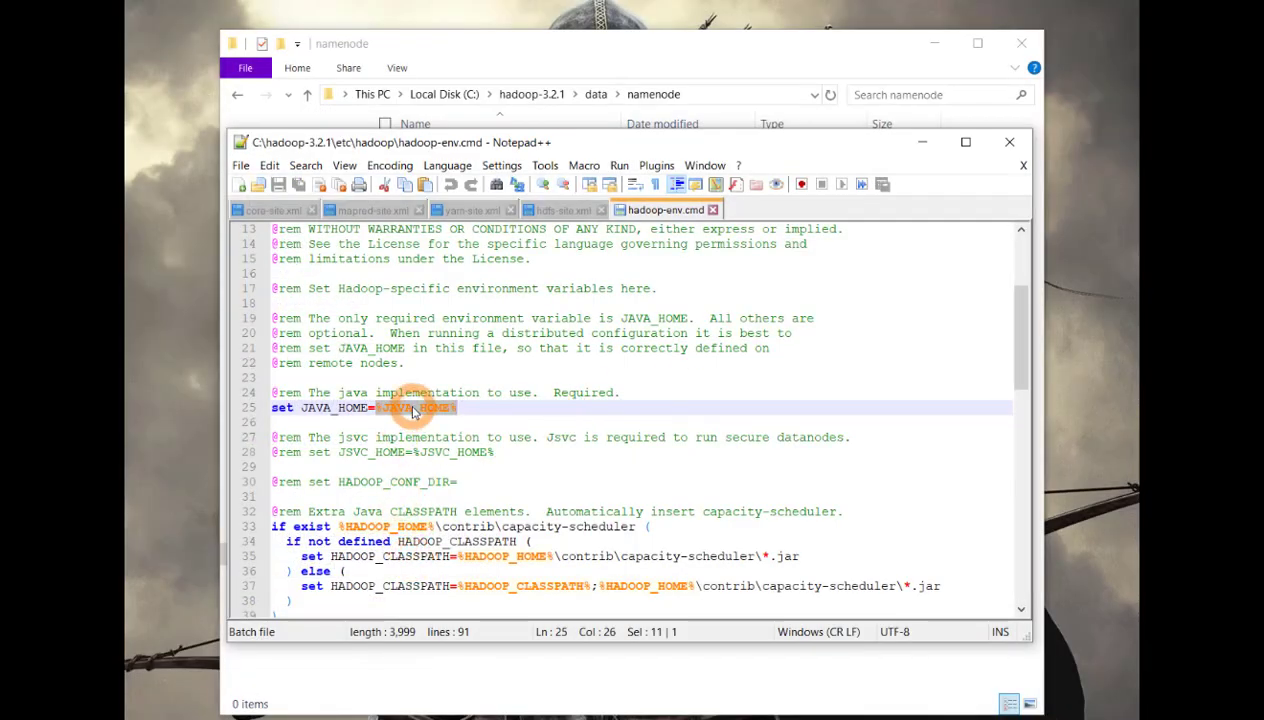
{"action": "key", "text": "ctrl+v"}
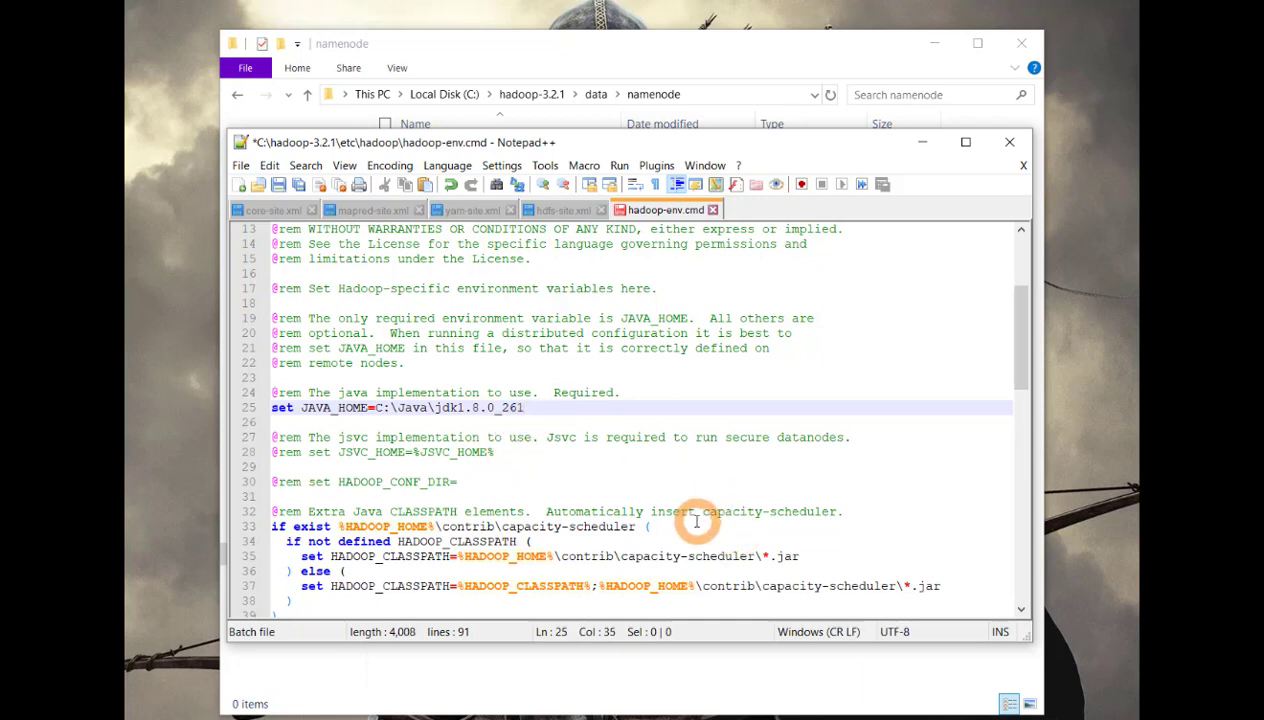
{"action": "key", "text": "ctrl+s"}
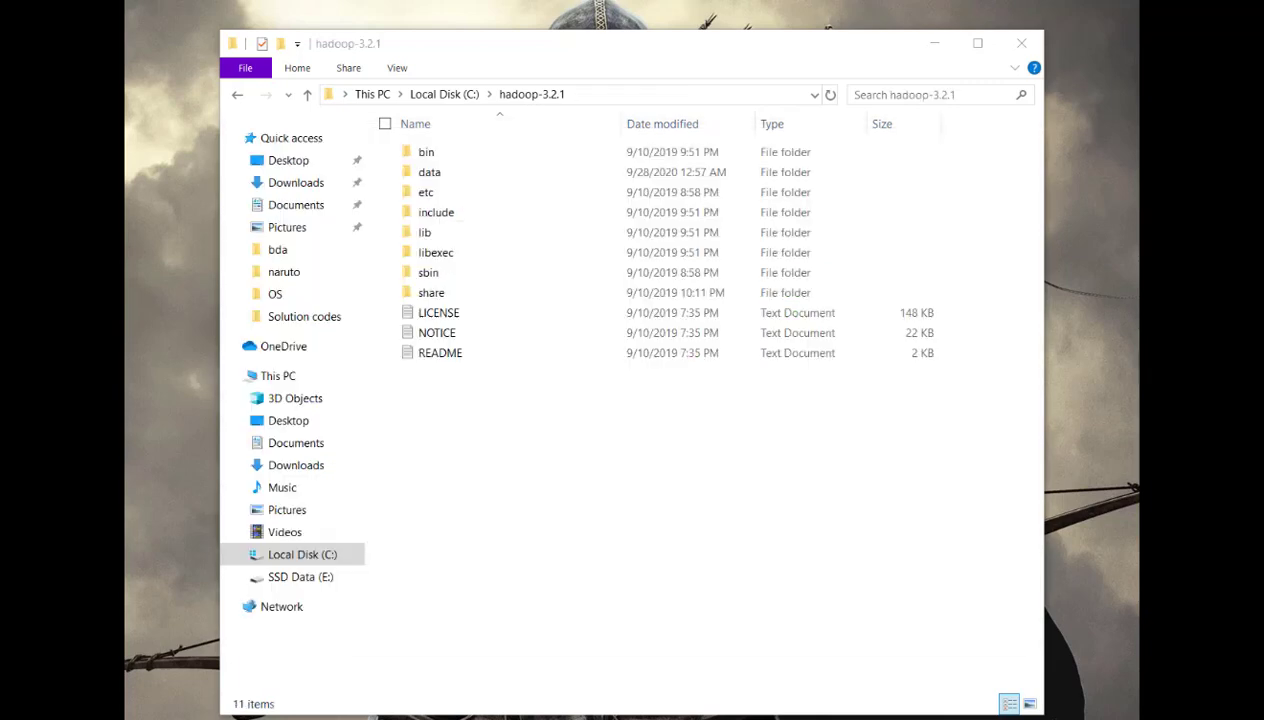
Step: Open the Windows environment variables and start a new user variable named HADOOP_HOME
{"action": "key", "text": "super"}
{"action": "key", "text": "Escape"}
{"action": "key", "text": "super"}
{"action": "type", "text": "env"}
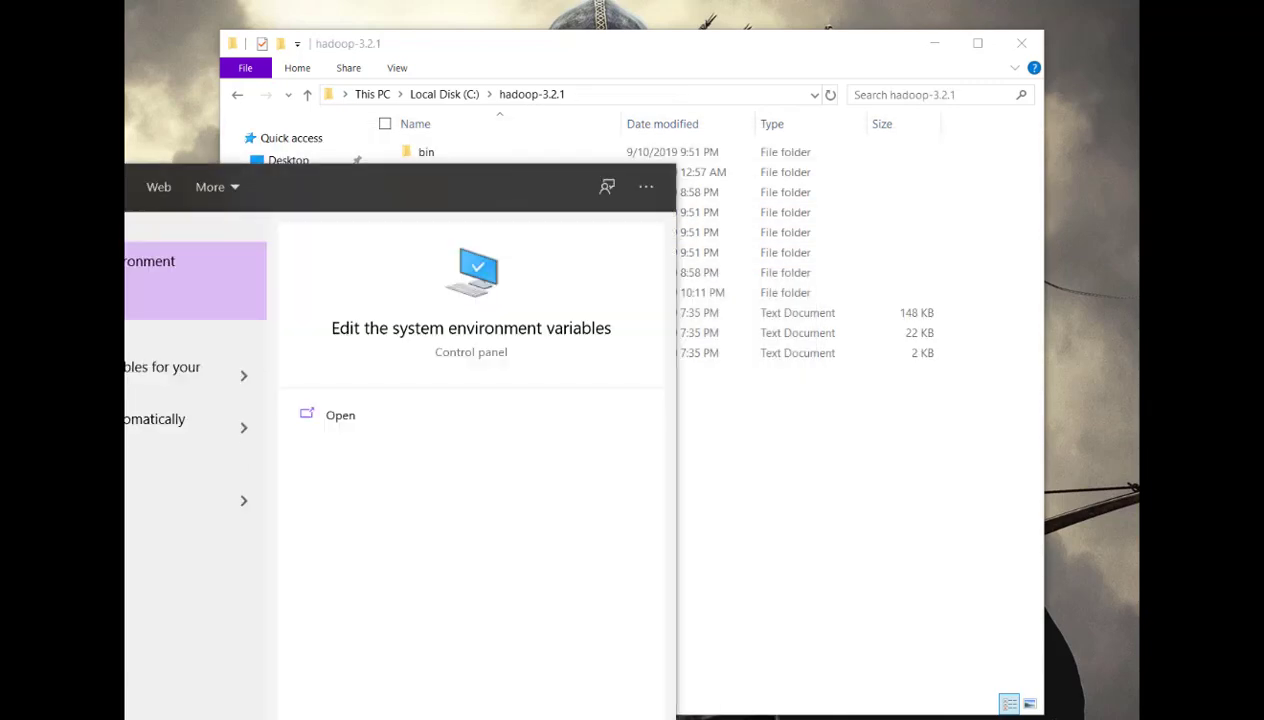
{"action": "key", "text": "Return"}
{"action": "left_click_drag", "start_coordinate": [330, 132], "coordinate": [474, 142]}
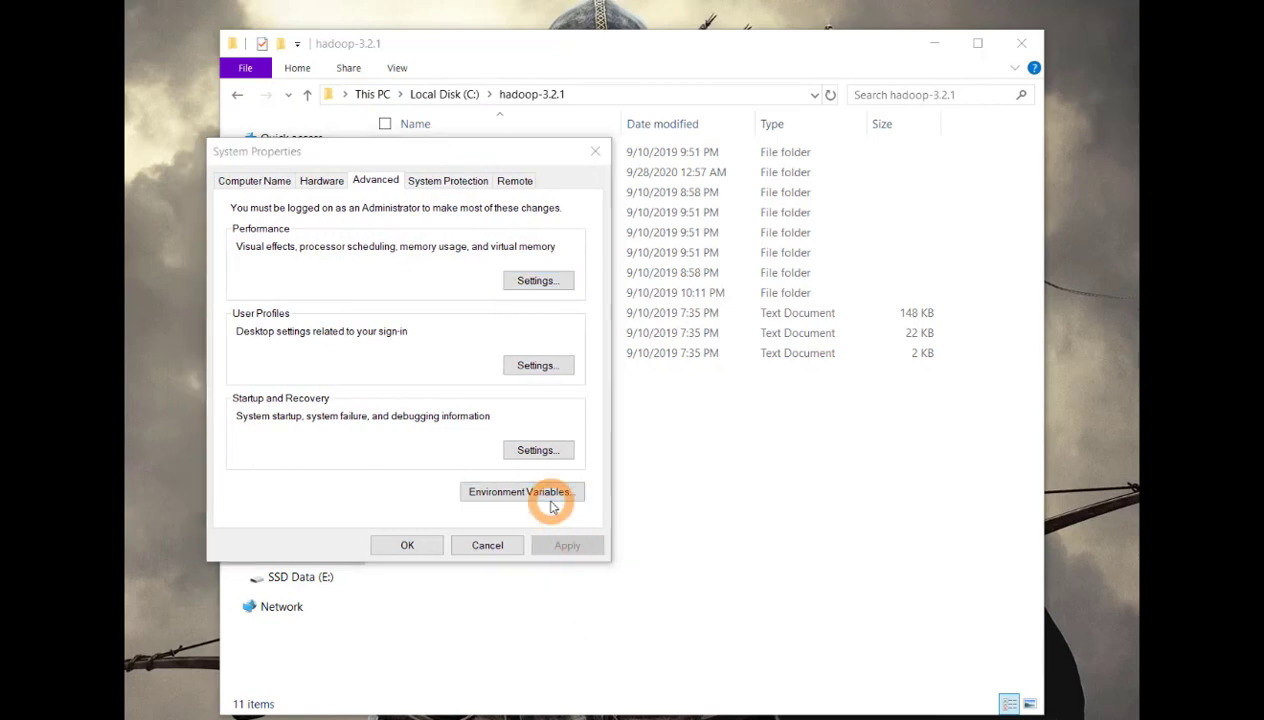
{"action": "left_click", "coordinate": [551, 507]}
{"action": "left_click", "coordinate": [672, 331]}
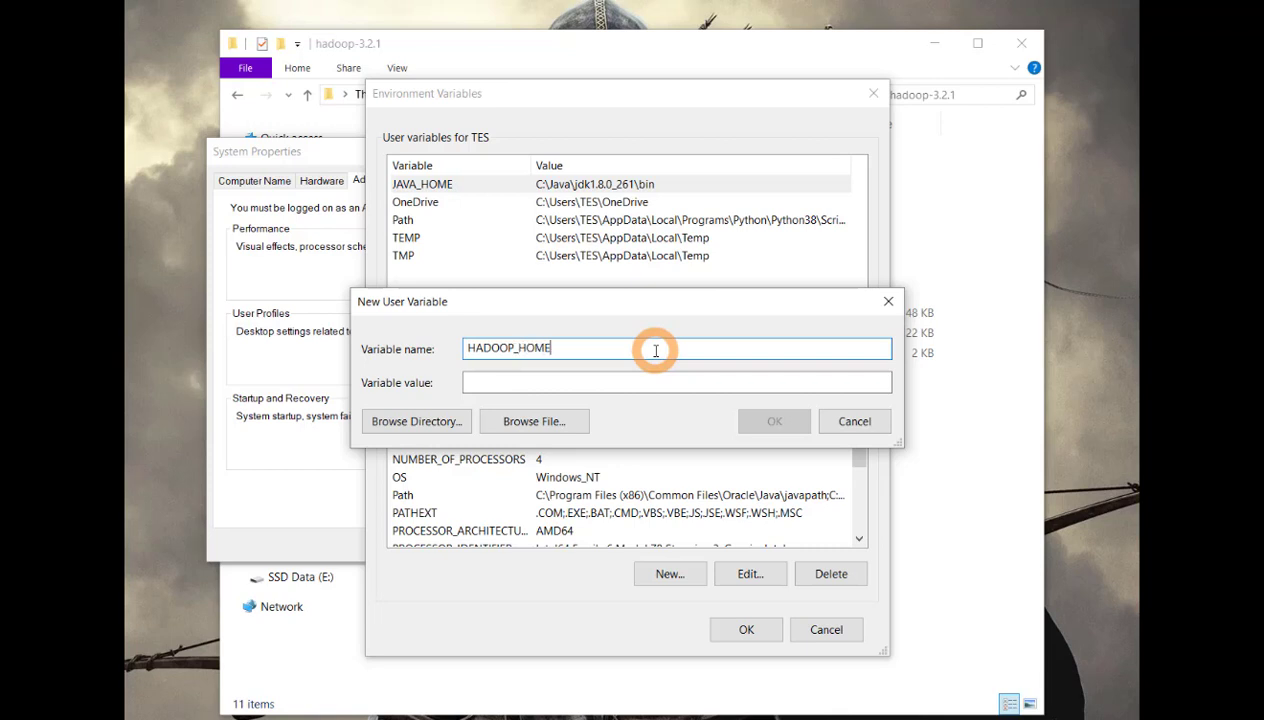
{"action": "left_click", "coordinate": [622, 383]}
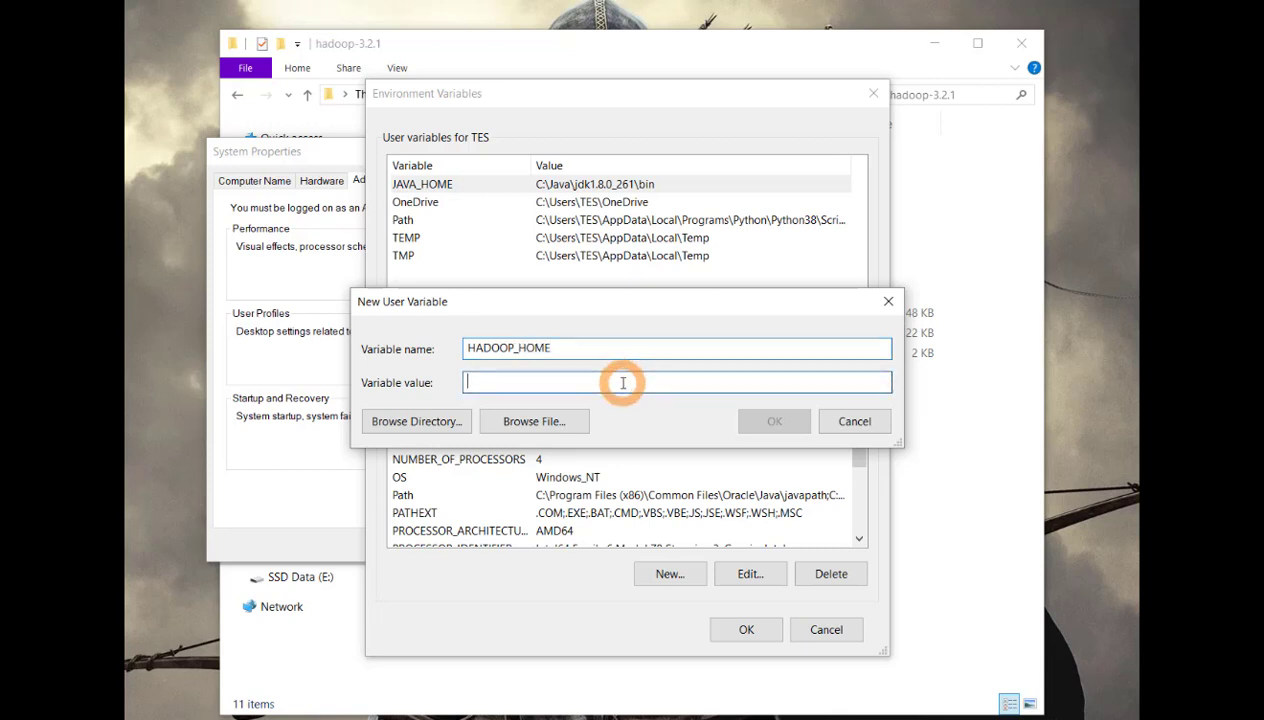
Step: Set the HADOOP_HOME value to C:\hadoop-3.2.1\bin, using the path copied from that folder, and confirm the new user variable
{"action": "left_click", "coordinate": [955, 525]}
{"action": "left_click", "coordinate": [463, 94]}
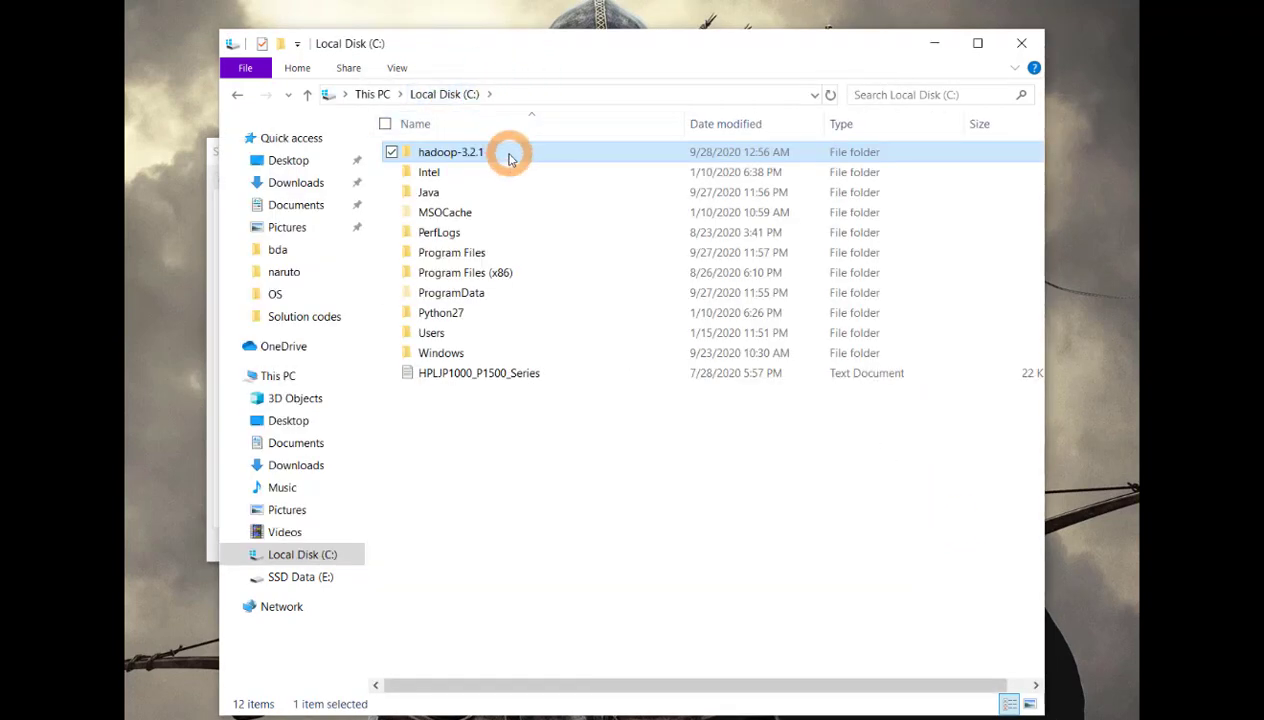
{"action": "double_click", "coordinate": [508, 156]}
{"action": "left_click", "coordinate": [476, 155]}
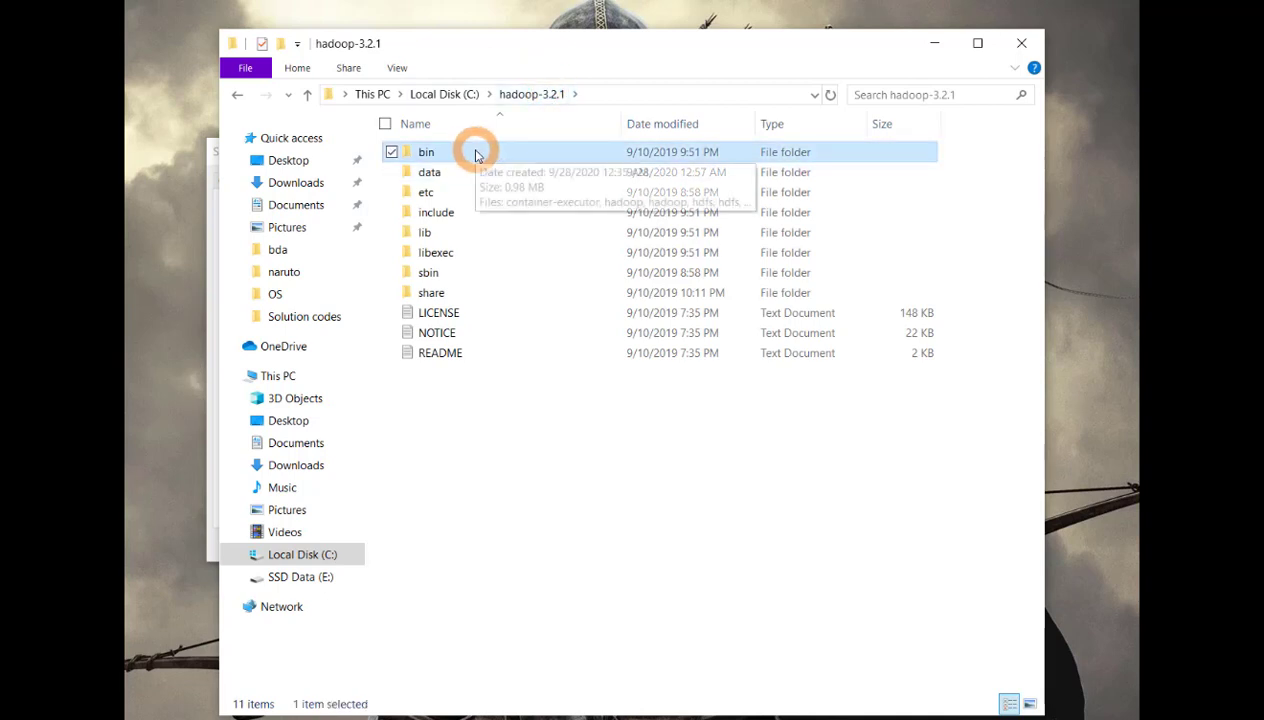
{"action": "double_click", "coordinate": [476, 155]}
{"action": "left_click", "coordinate": [640, 97]}
{"action": "key", "text": "ctrl+c"}
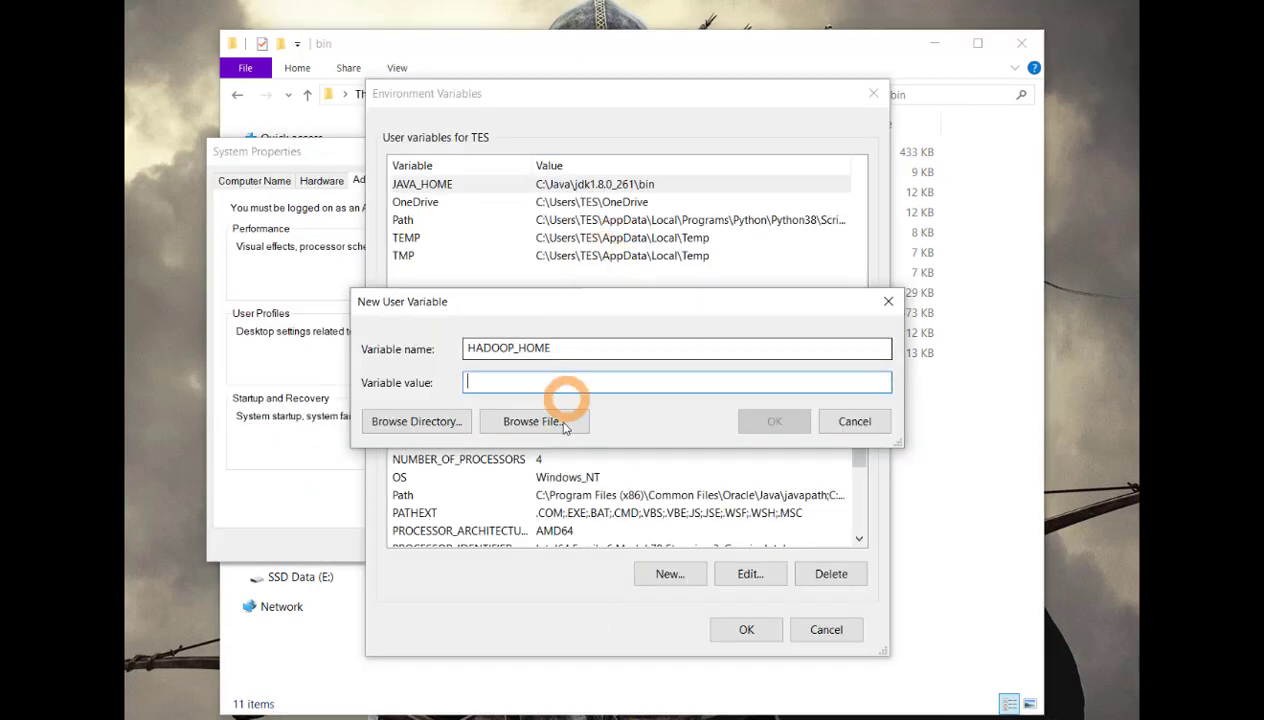
{"action": "left_click", "coordinate": [544, 383]}
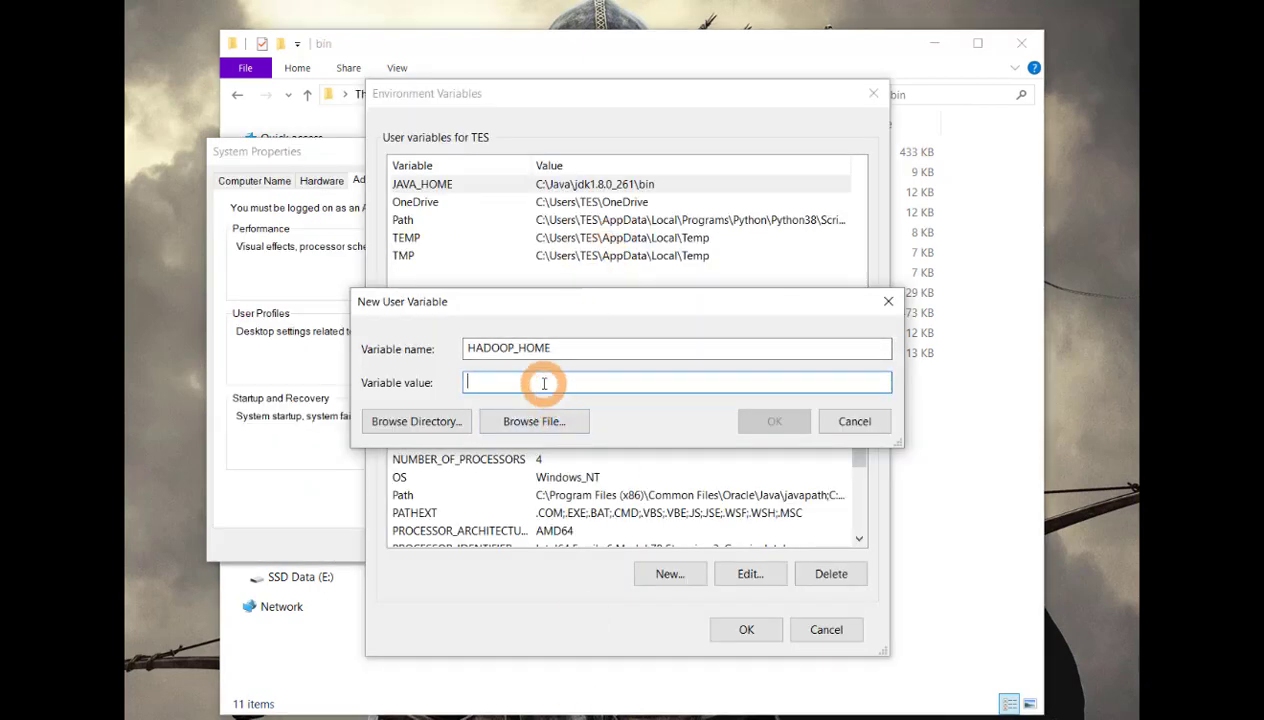
{"action": "key", "text": "ctrl+v"}
{"action": "double_click", "coordinate": [555, 381]}
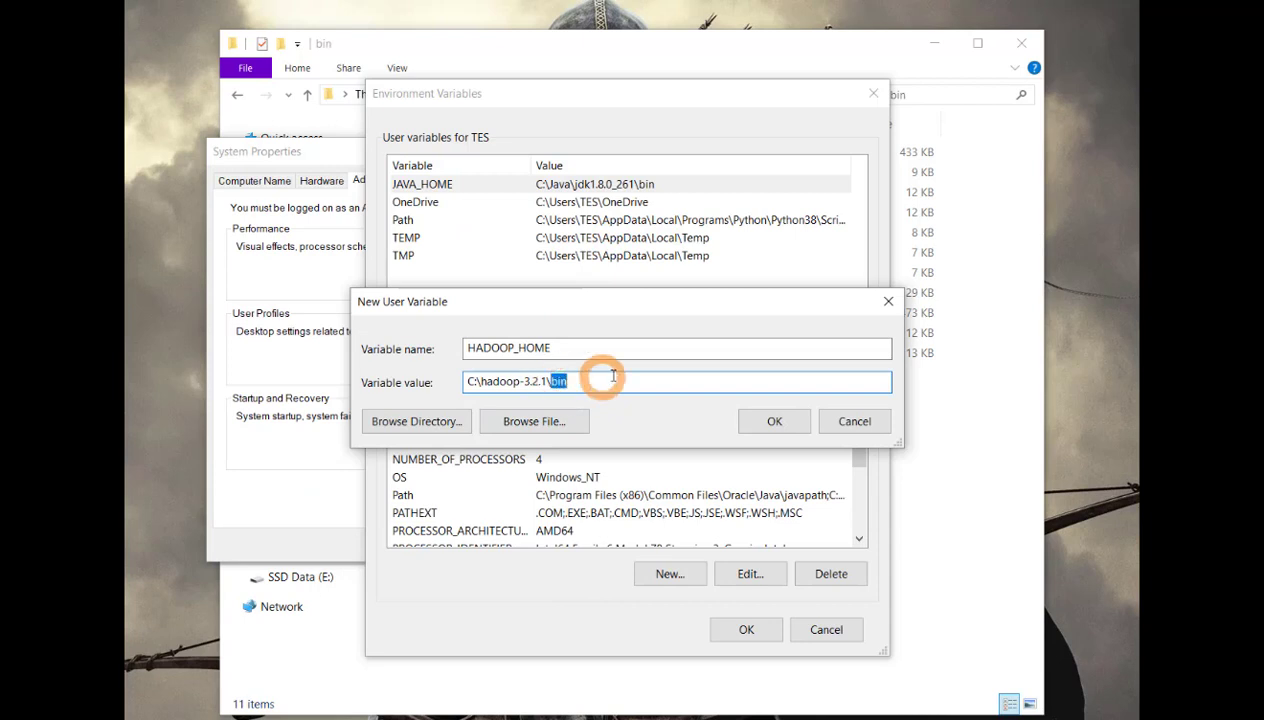
{"action": "left_click", "coordinate": [780, 422]}
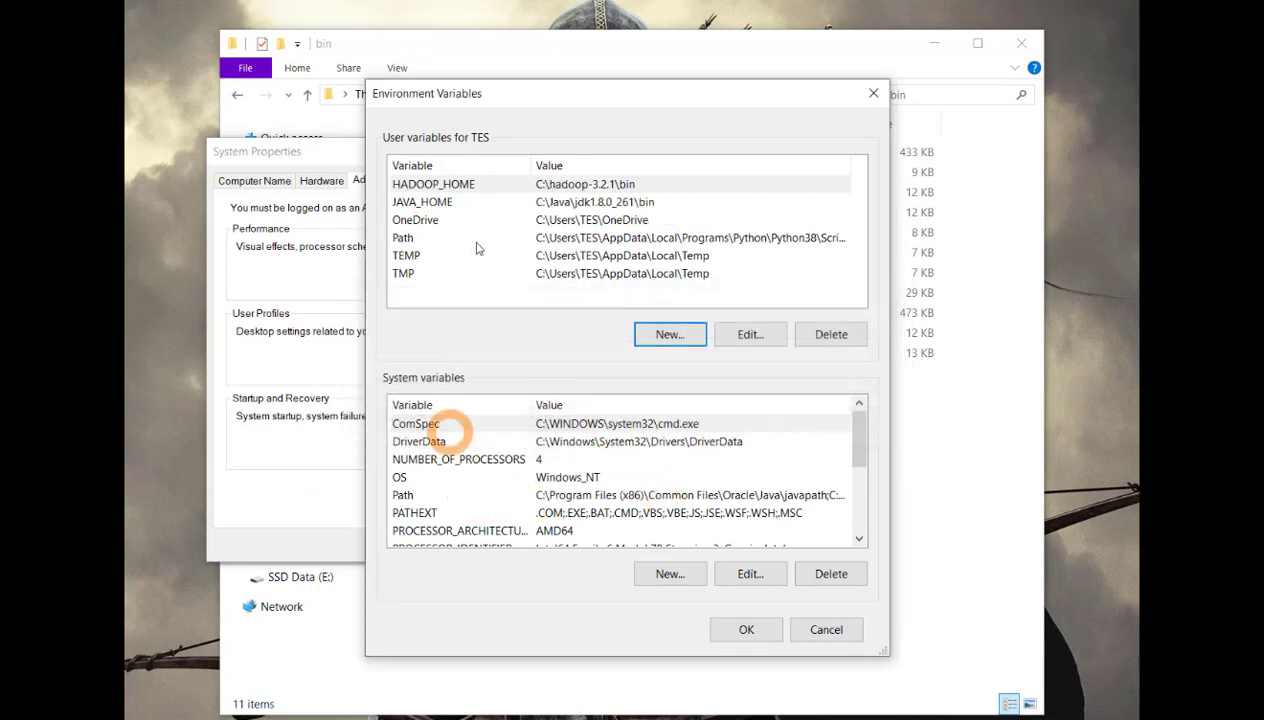
Step: Edit the Path system variable and add the entry C:\hadoop-3.2.1\bin
{"action": "left_click", "coordinate": [432, 497]}
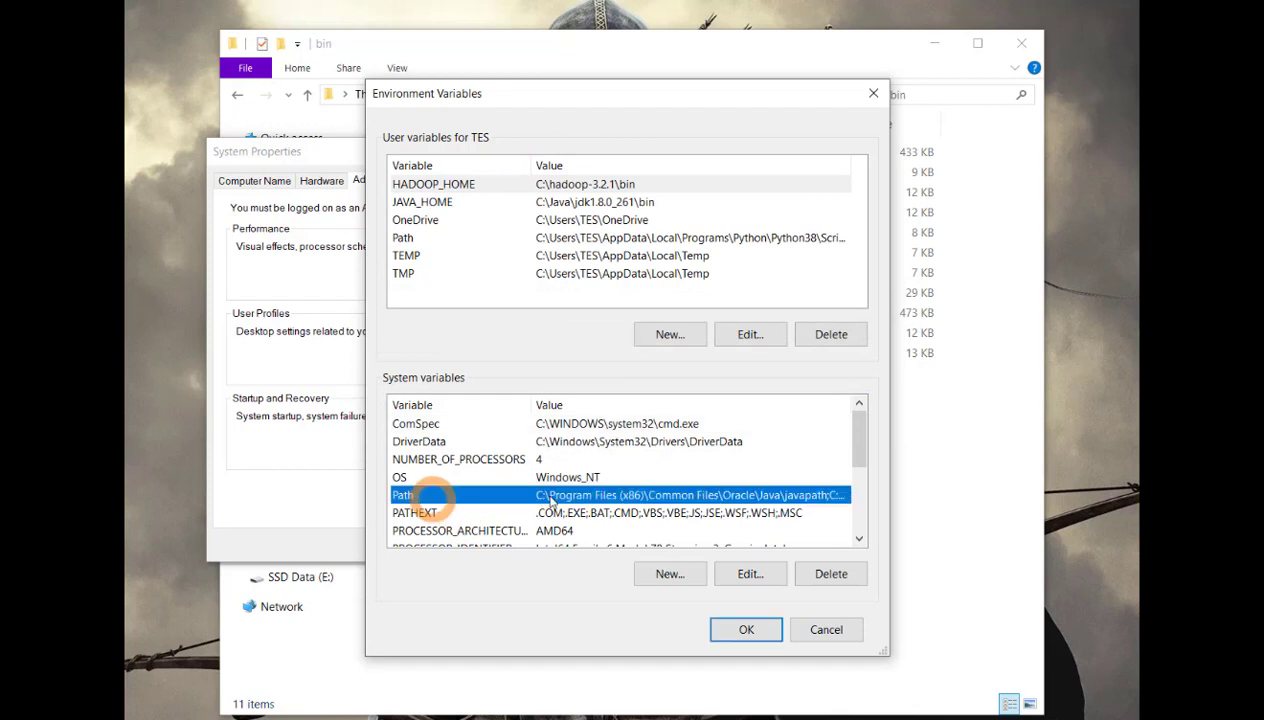
{"action": "left_click", "coordinate": [745, 574]}
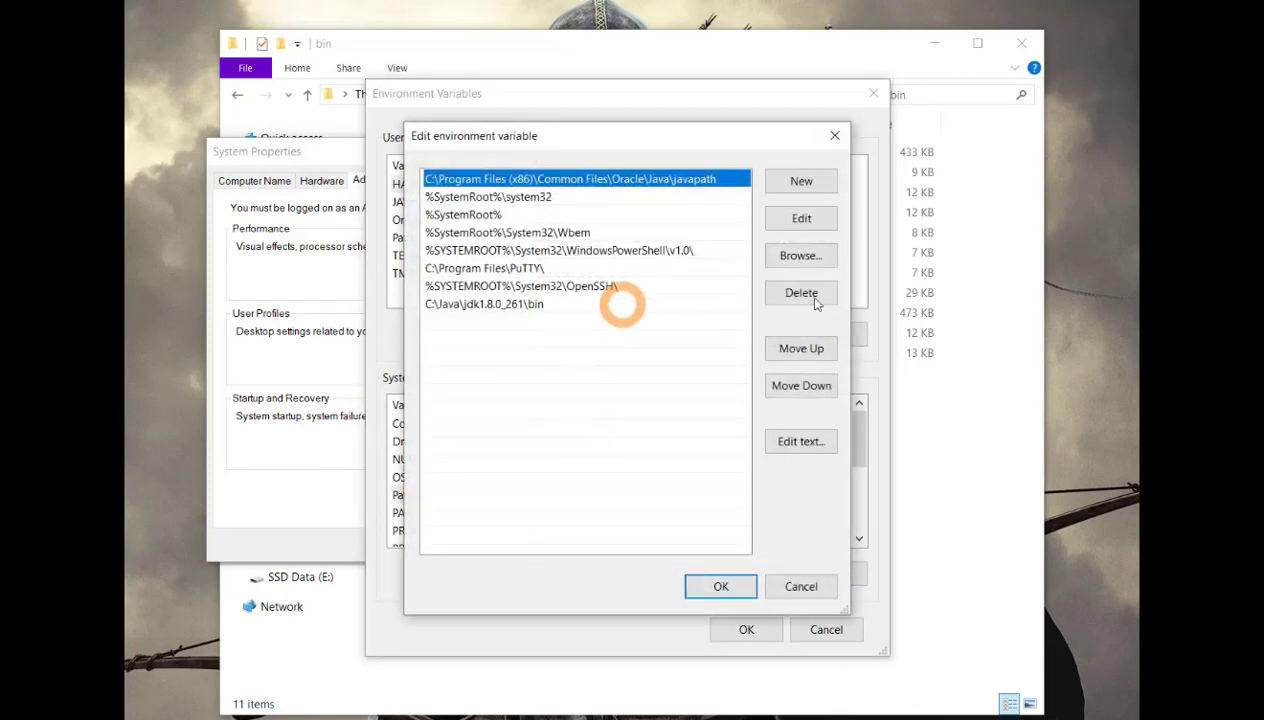
{"action": "left_click", "coordinate": [812, 181]}
{"action": "key", "text": "ctrl+v"}
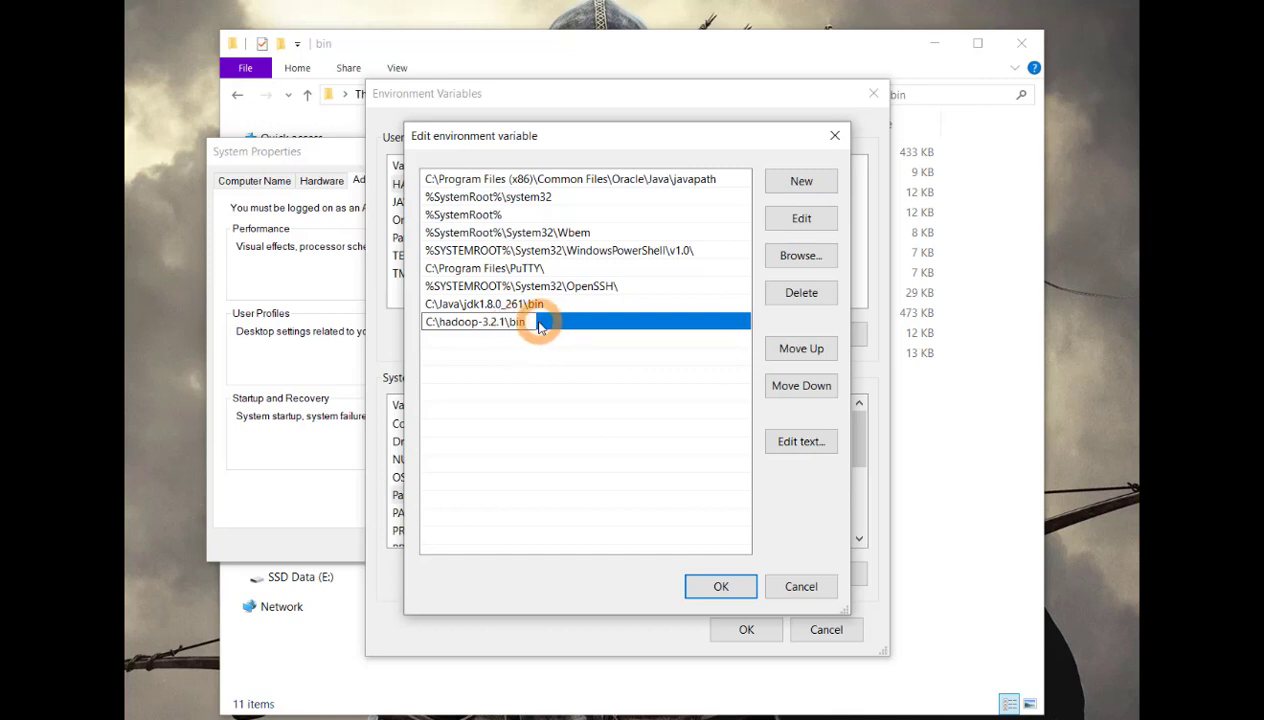
Step: Open the sbin folder of hadoop-3.2.1 in File Explorer and copy its full path
{"action": "left_click", "coordinate": [925, 471]}
{"action": "left_click", "coordinate": [548, 95]}
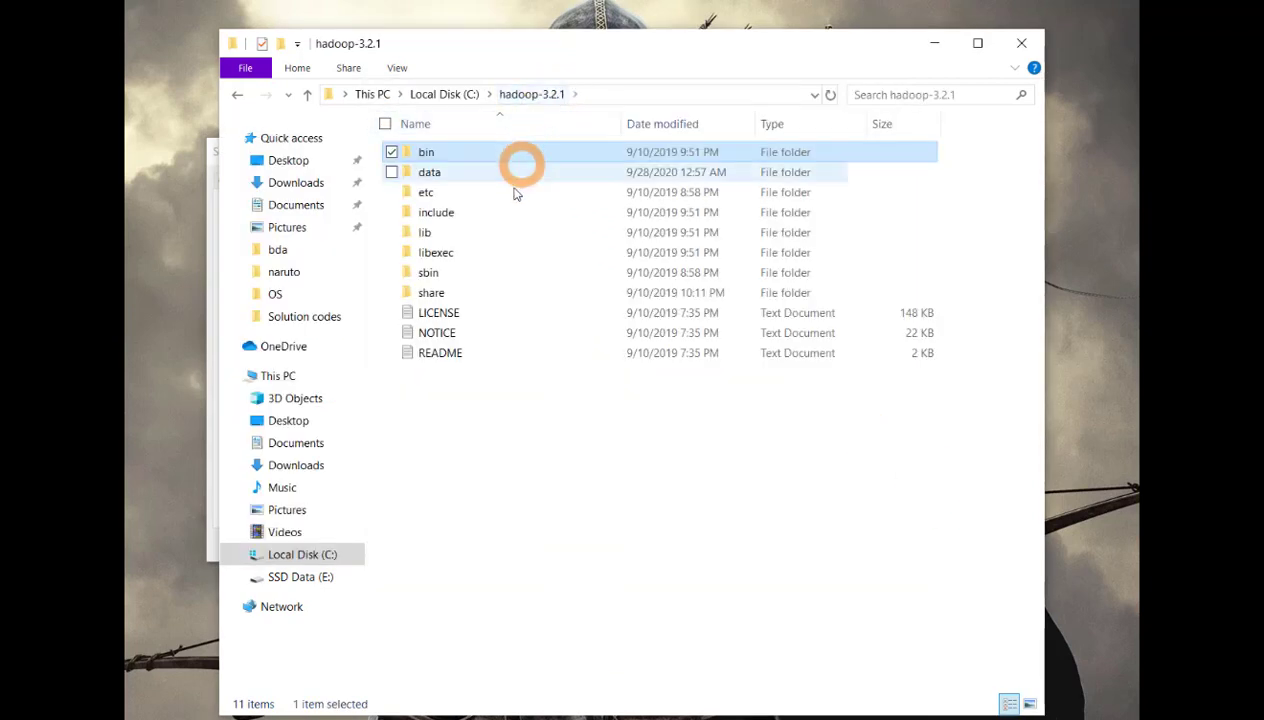
{"action": "left_click", "coordinate": [489, 275]}
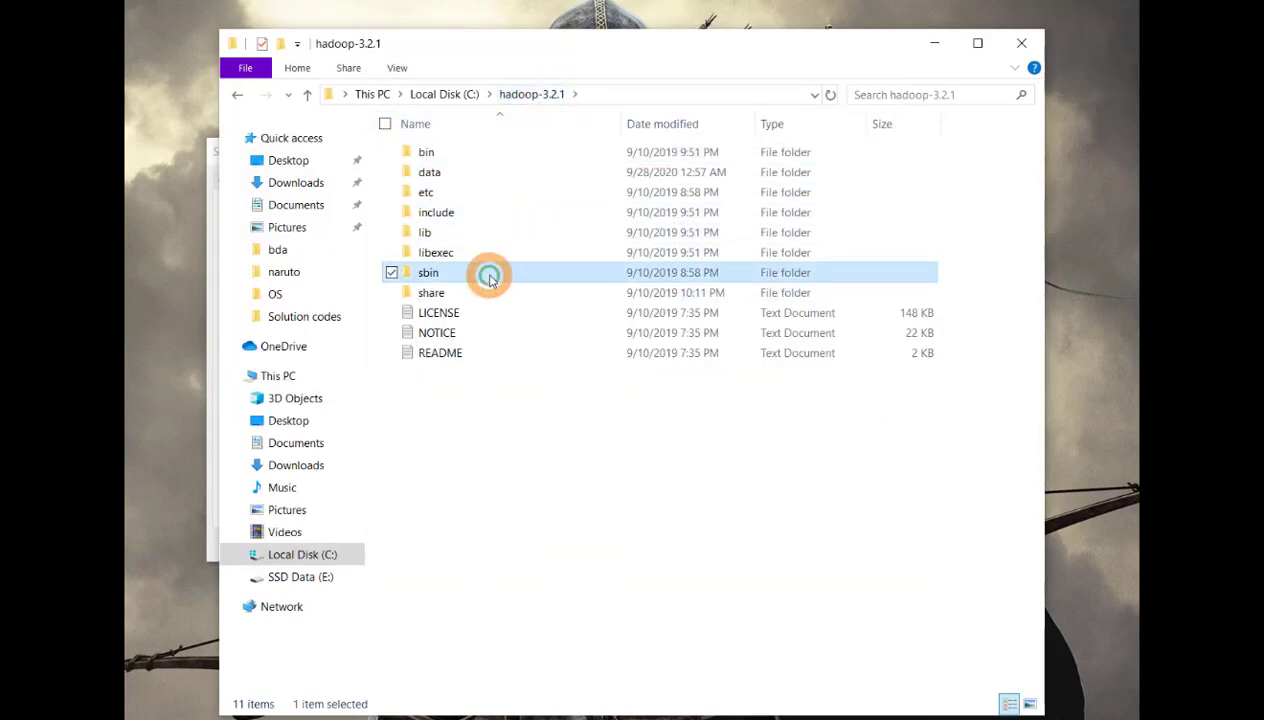
{"action": "double_click", "coordinate": [489, 278]}
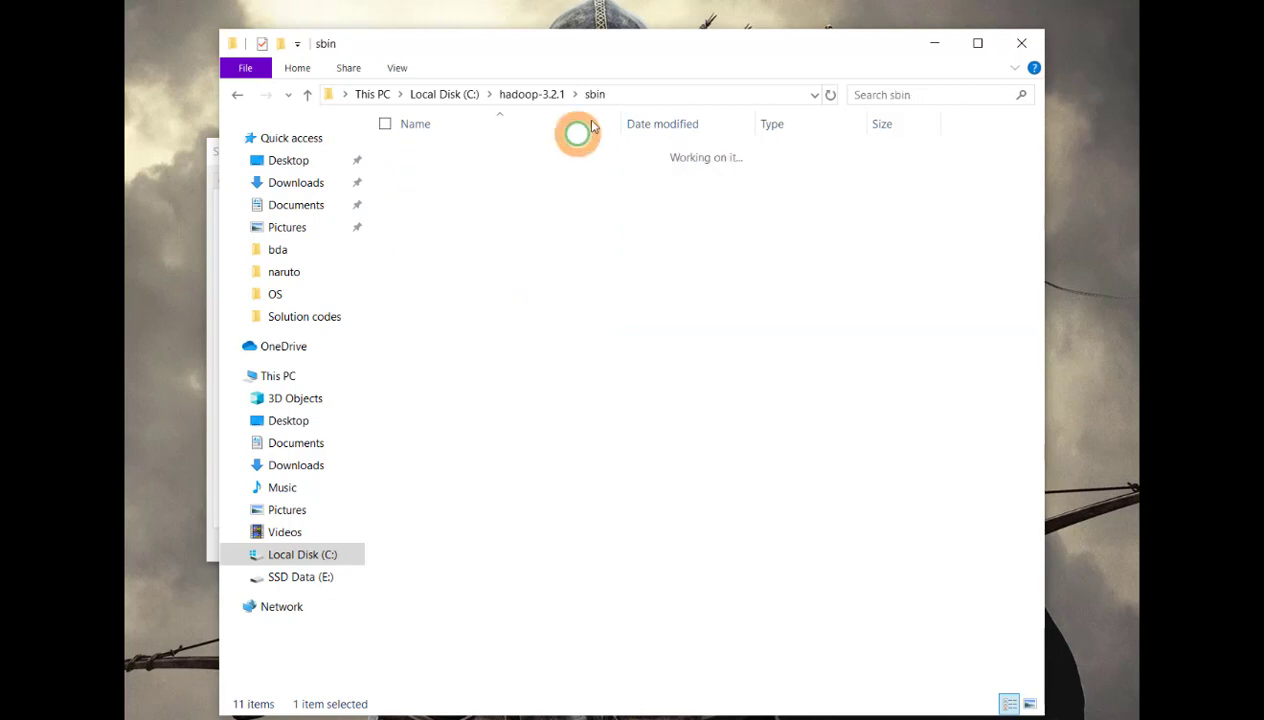
{"action": "left_click", "coordinate": [636, 94]}
{"action": "key", "text": "ctrl+c"}
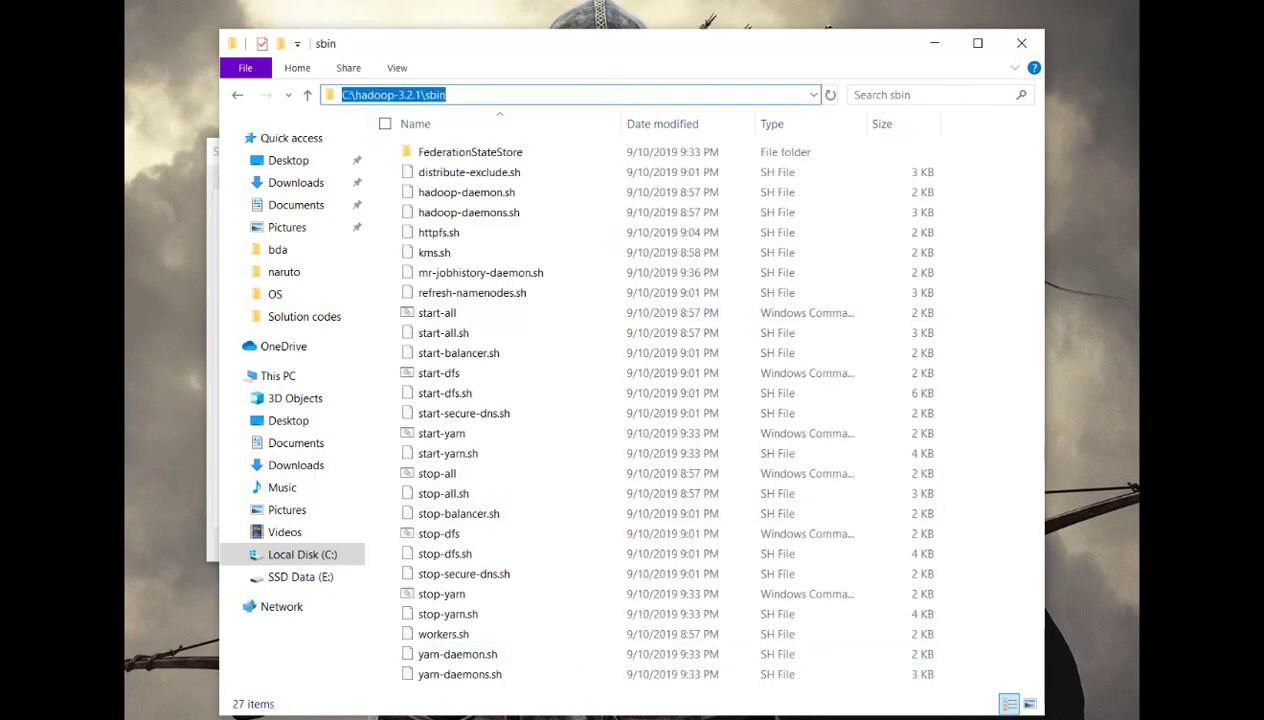
Step: Add the copied path C:\hadoop-3.2.1\sbin to the Path system variable and confirm the environment variable changes
{"action": "left_click", "coordinate": [600, 705]}
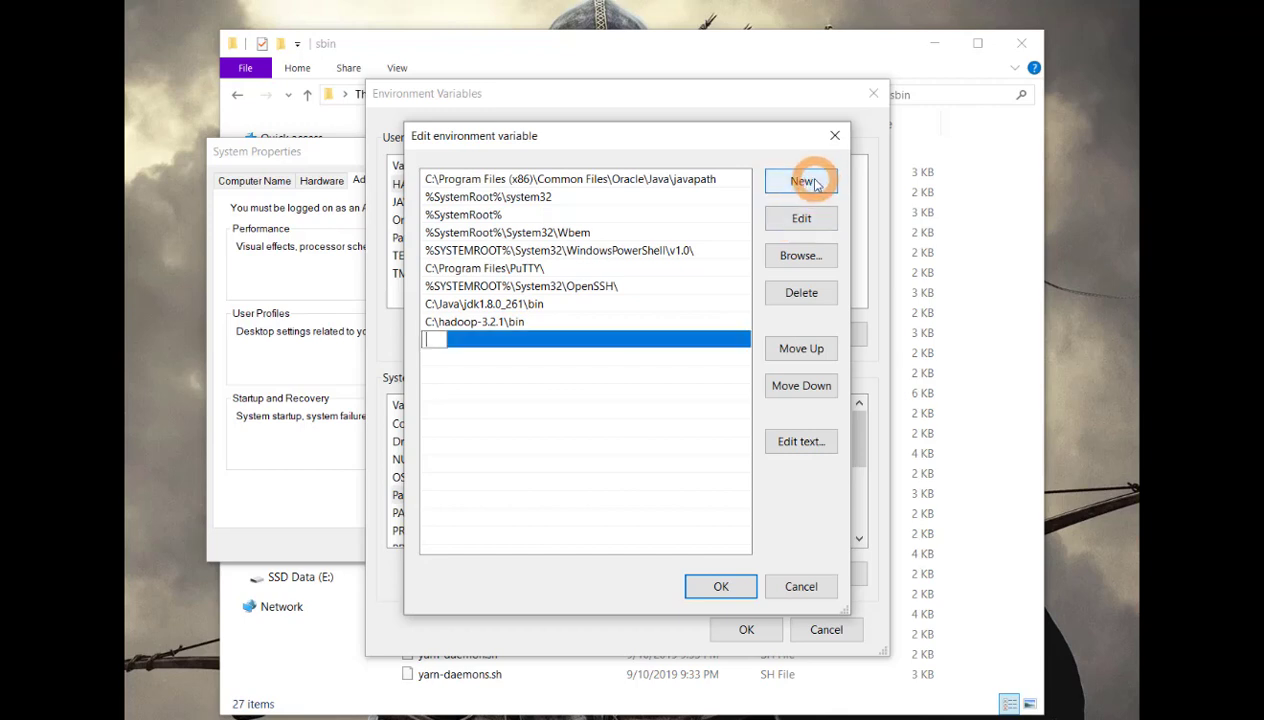
{"action": "left_click", "coordinate": [640, 321]}
{"action": "left_click", "coordinate": [801, 183]}
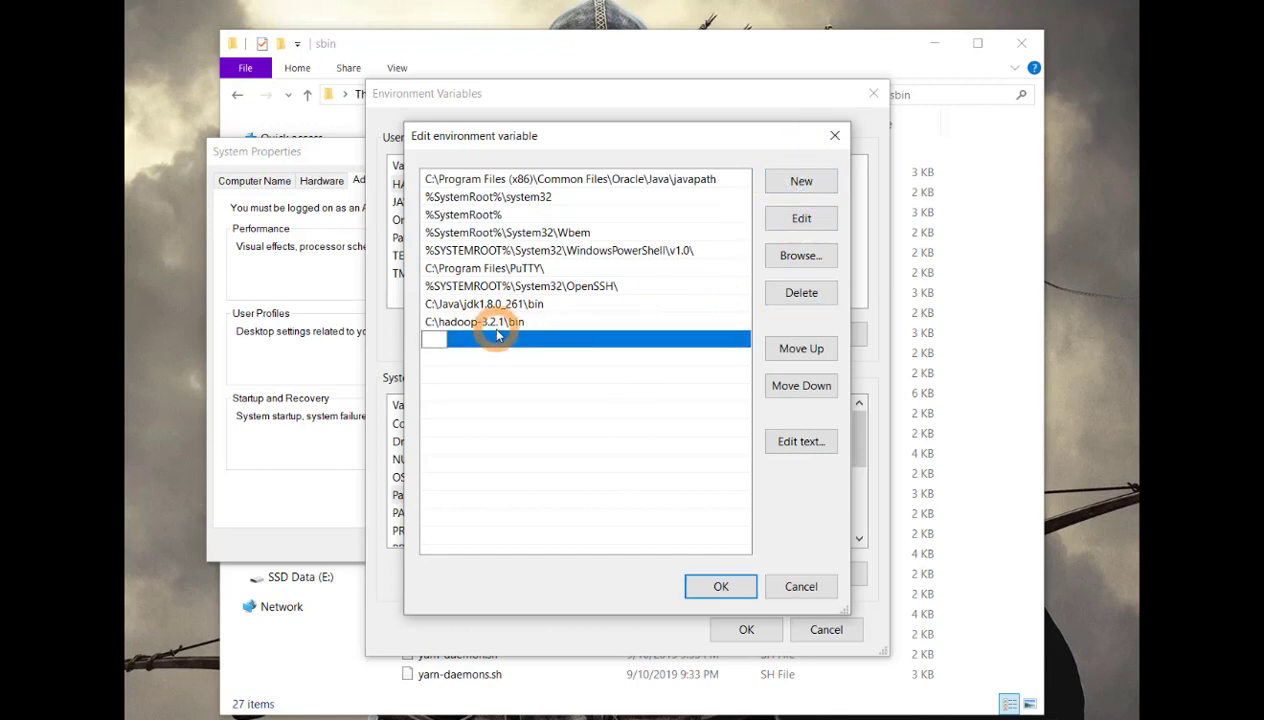
{"action": "key", "text": "ctrl+v"}
{"action": "left_click", "coordinate": [724, 587]}
{"action": "left_click", "coordinate": [742, 627]}
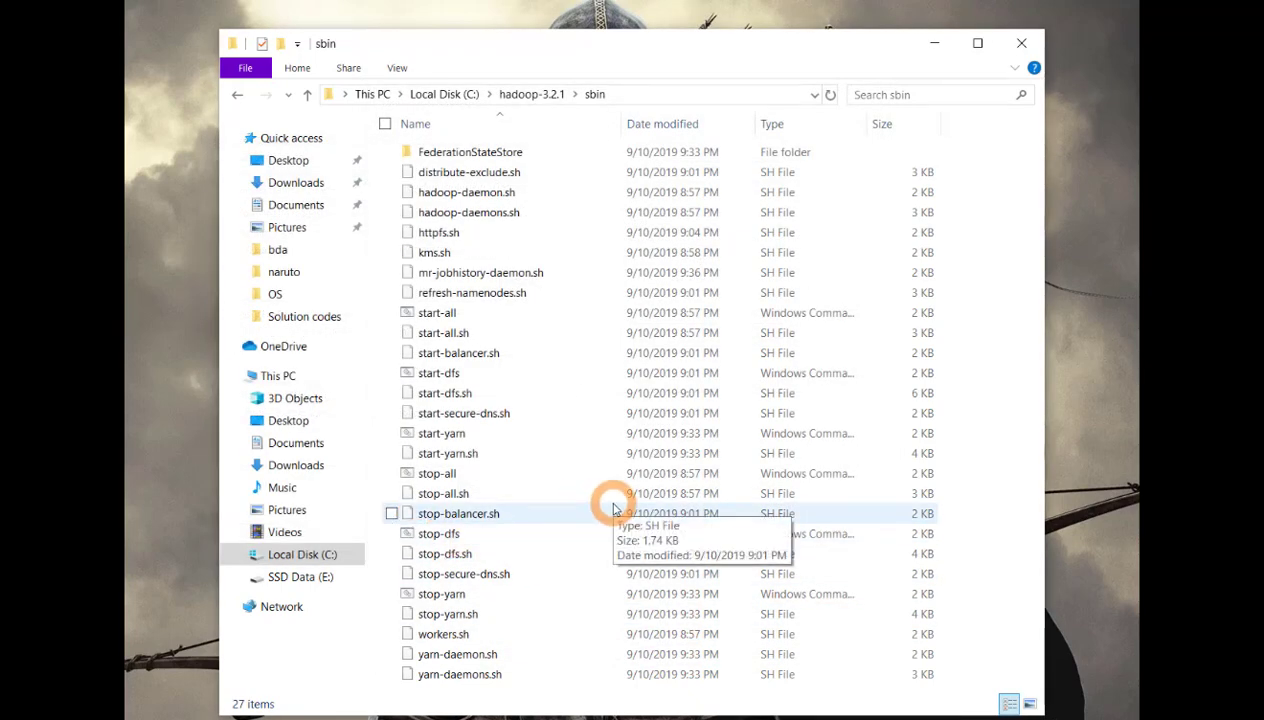
Step: Extract the HadoopConfigurationForBin archive in the Hadoop and Java download folder to a subfolder of the same name
{"action": "left_click", "coordinate": [533, 97]}
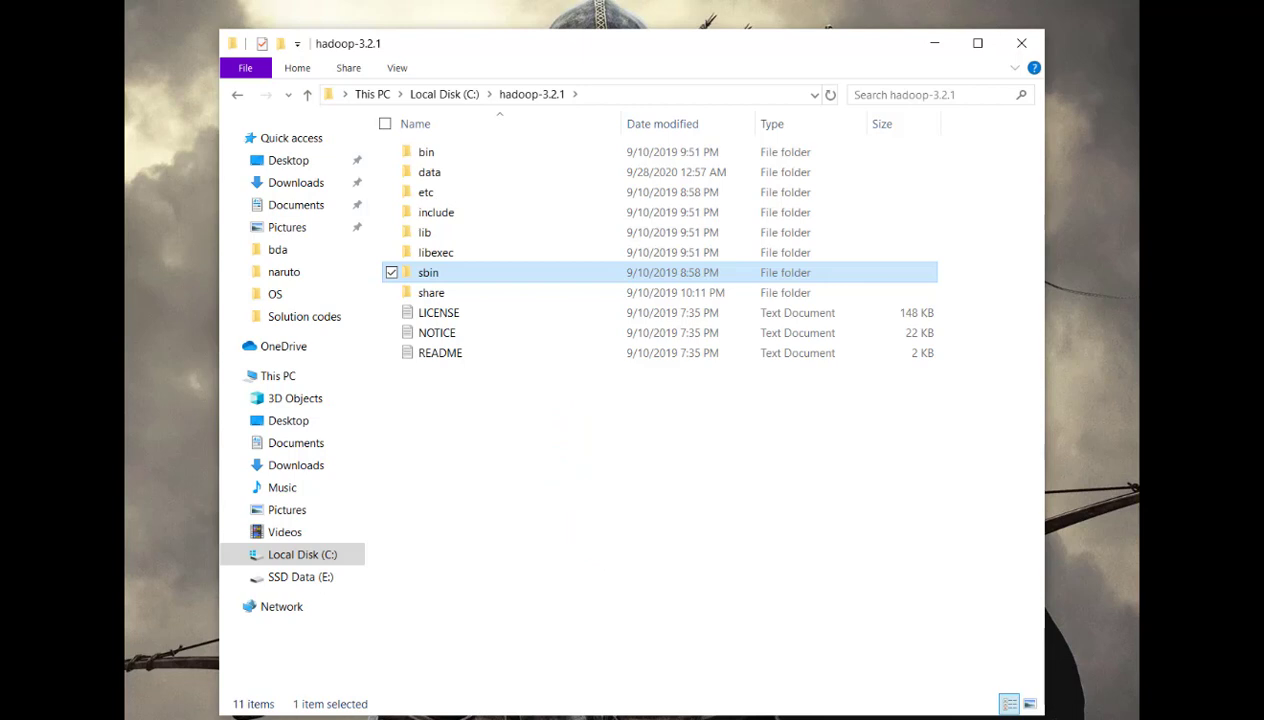
{"action": "left_click", "coordinate": [548, 485]}
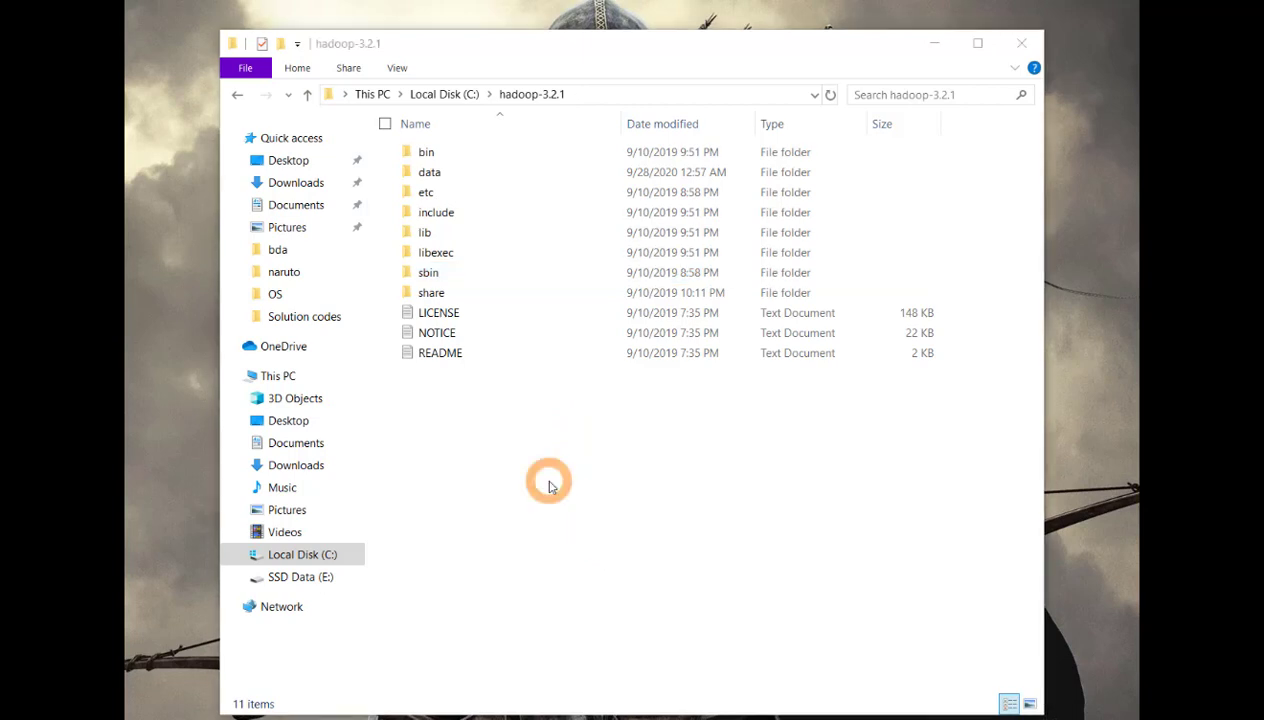
{"action": "left_click", "coordinate": [462, 160]}
{"action": "double_click", "coordinate": [462, 160]}
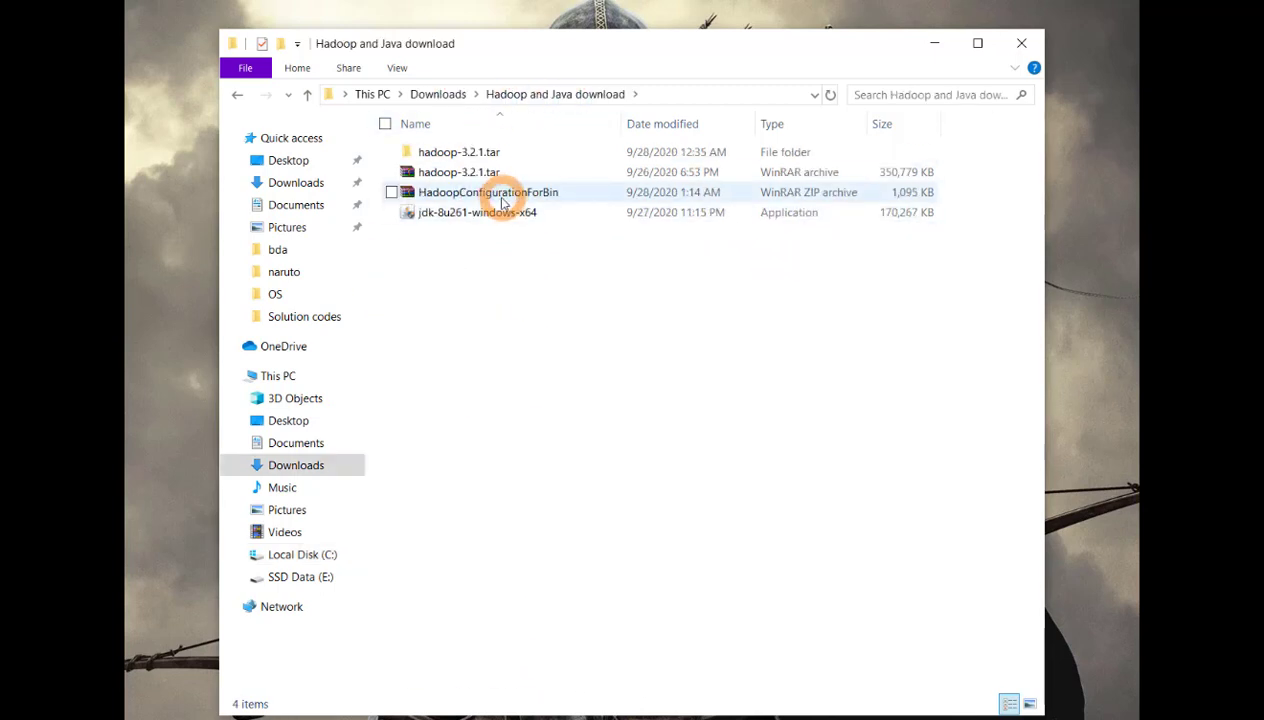
{"action": "left_click", "coordinate": [500, 194]}
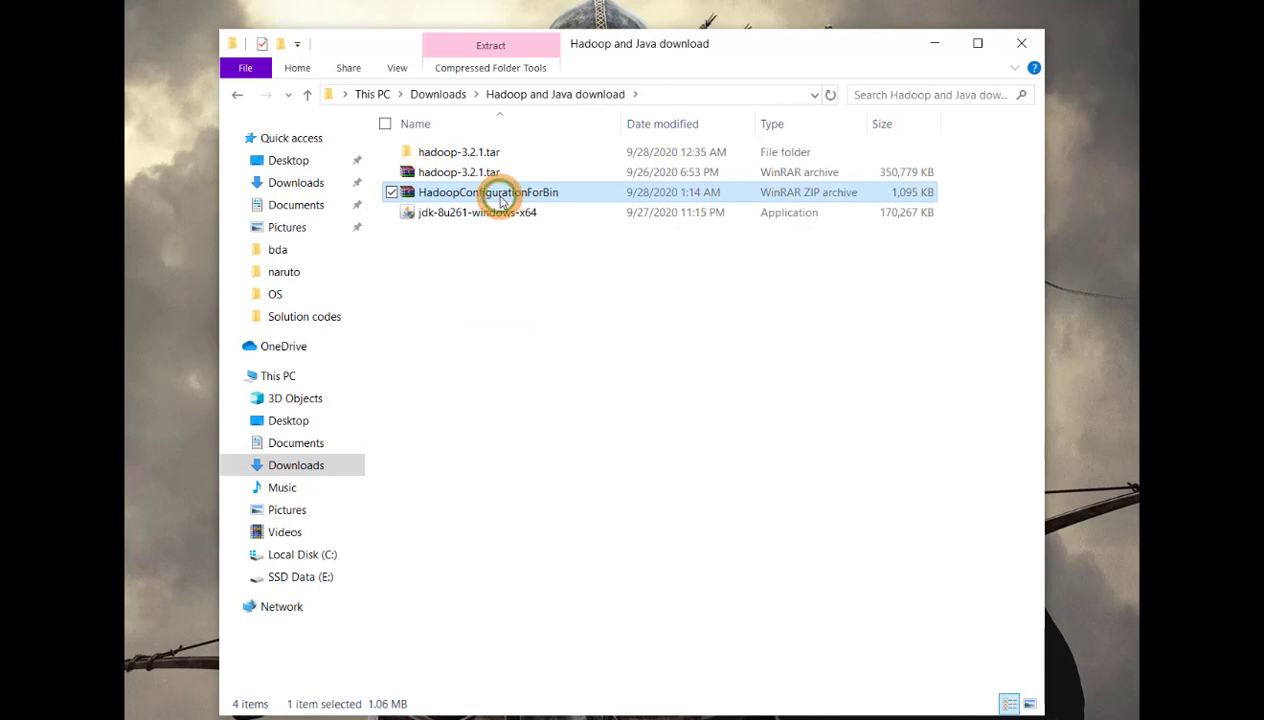
{"action": "right_click", "coordinate": [556, 193]}
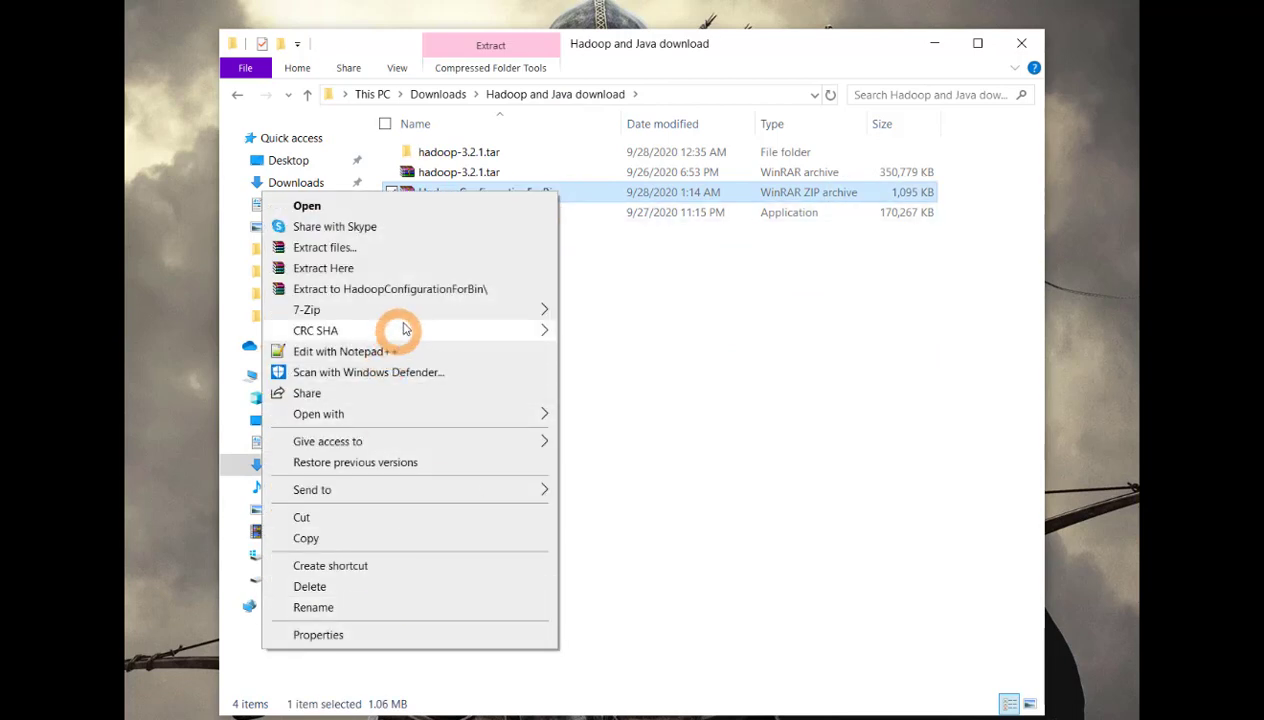
{"action": "mouse_move", "coordinate": [409, 312]}
{"action": "left_click", "coordinate": [627, 355]}
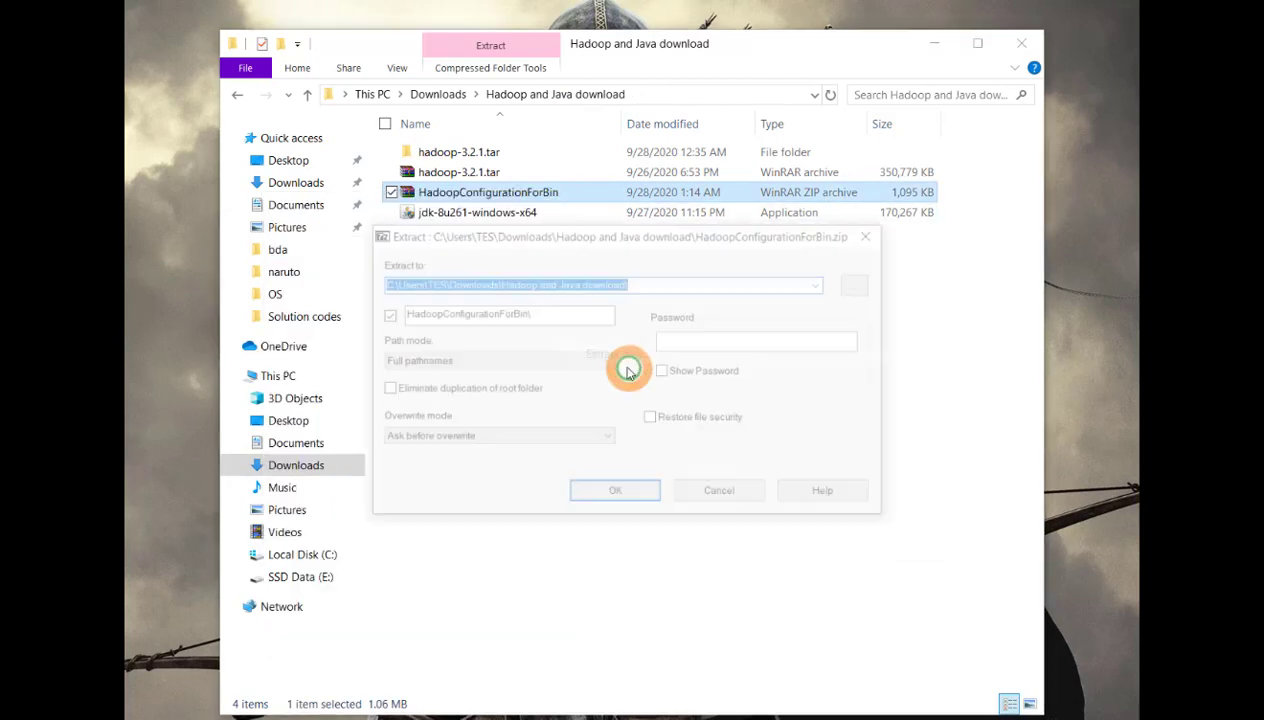
{"action": "left_click", "coordinate": [593, 494]}
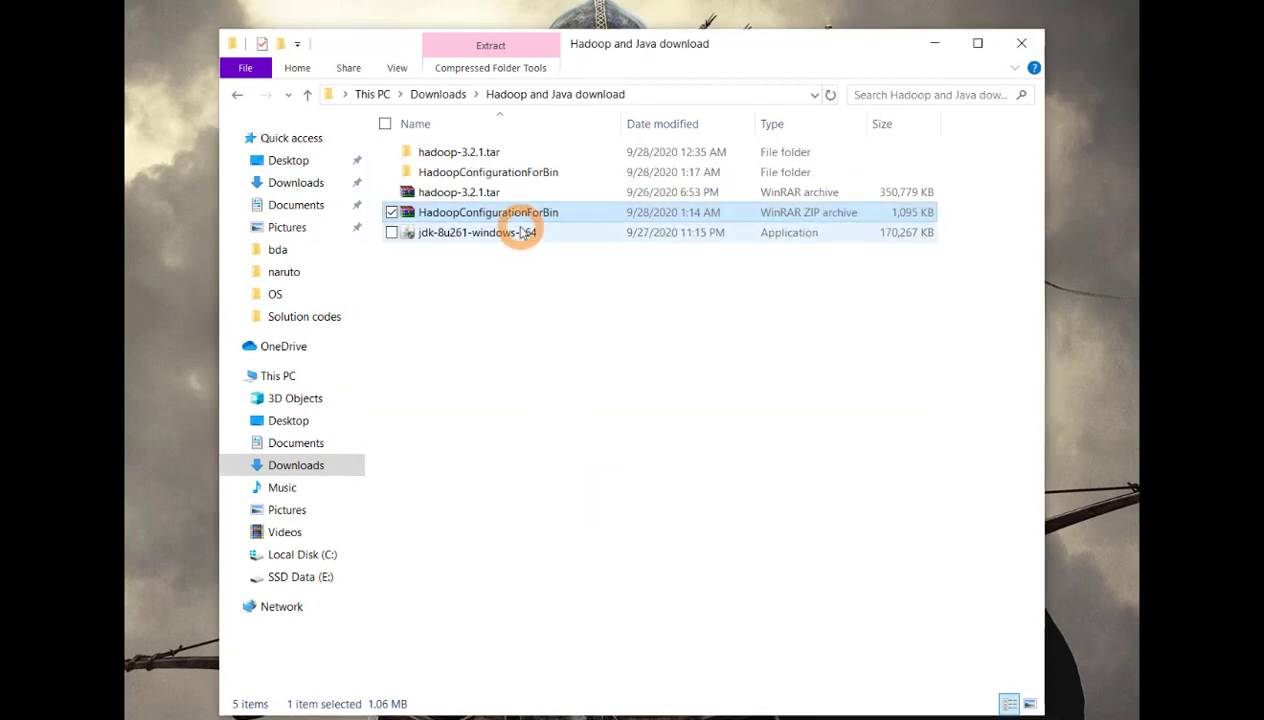
Step: Check the files in the bin folder of the extracted HadoopConfigurationForBin folder and put that bin folder on the clipboard
{"action": "double_click", "coordinate": [510, 176]}
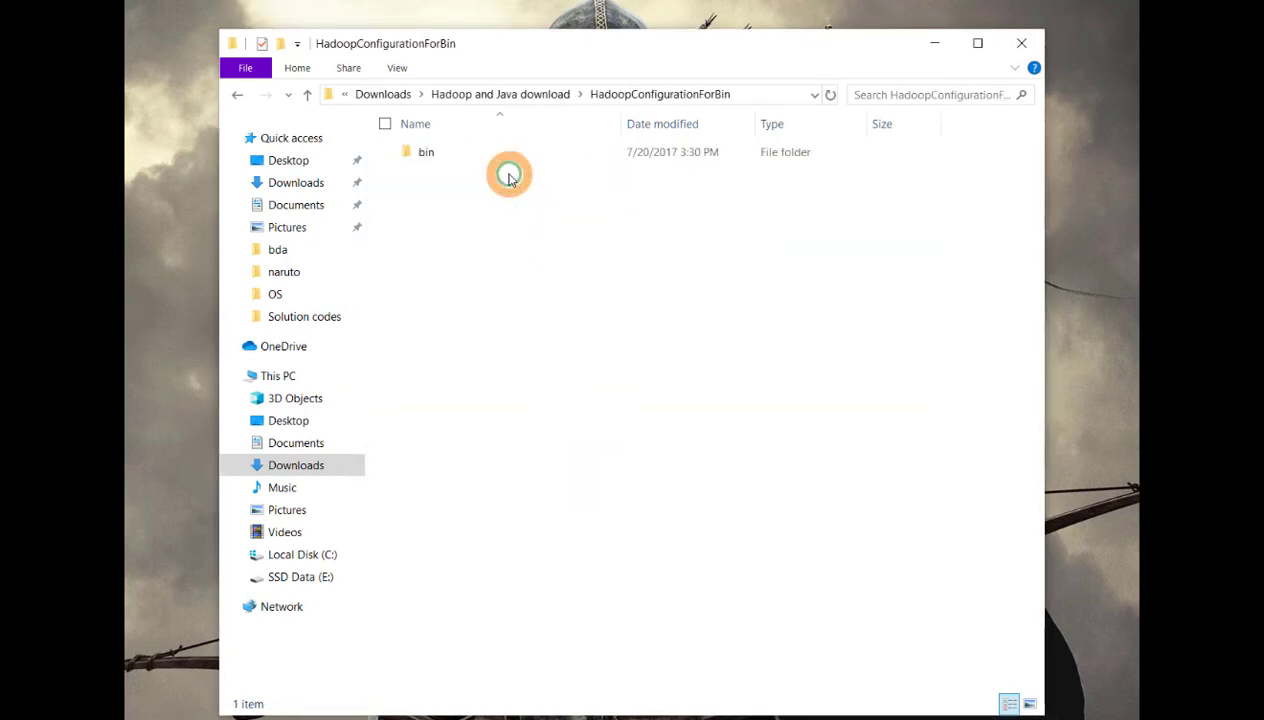
{"action": "left_click", "coordinate": [474, 157]}
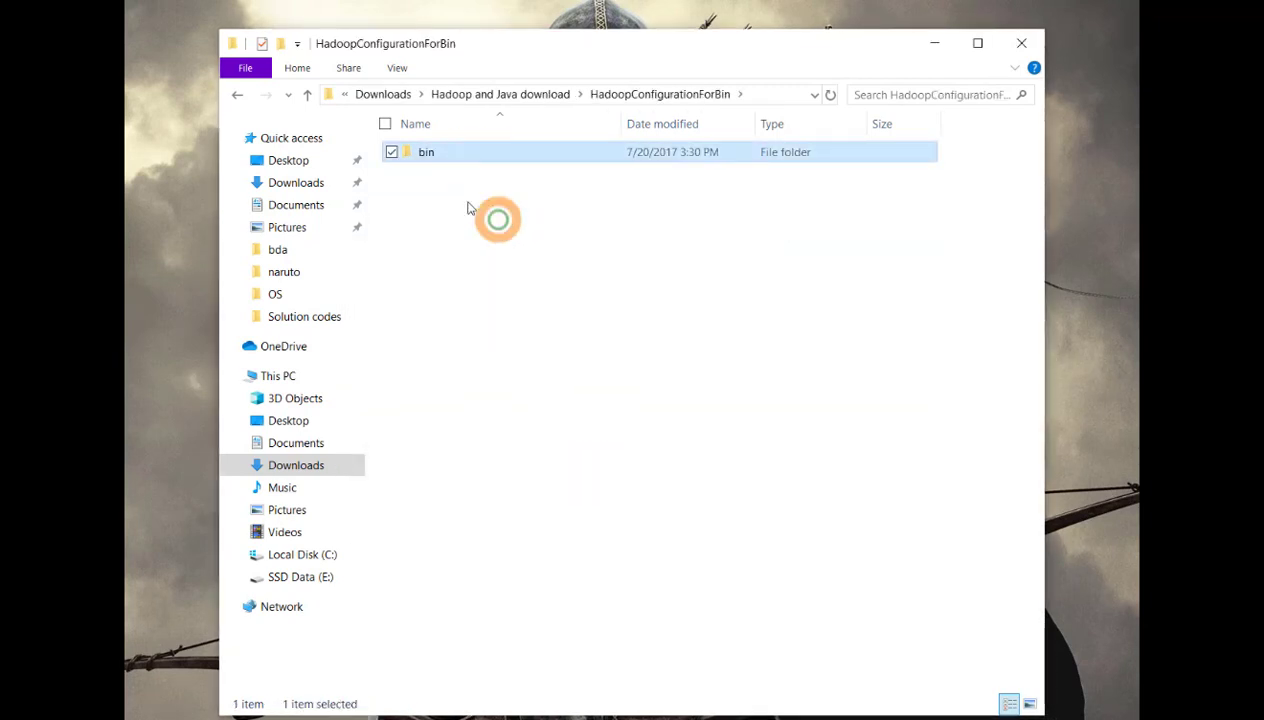
{"action": "double_click", "coordinate": [527, 155]}
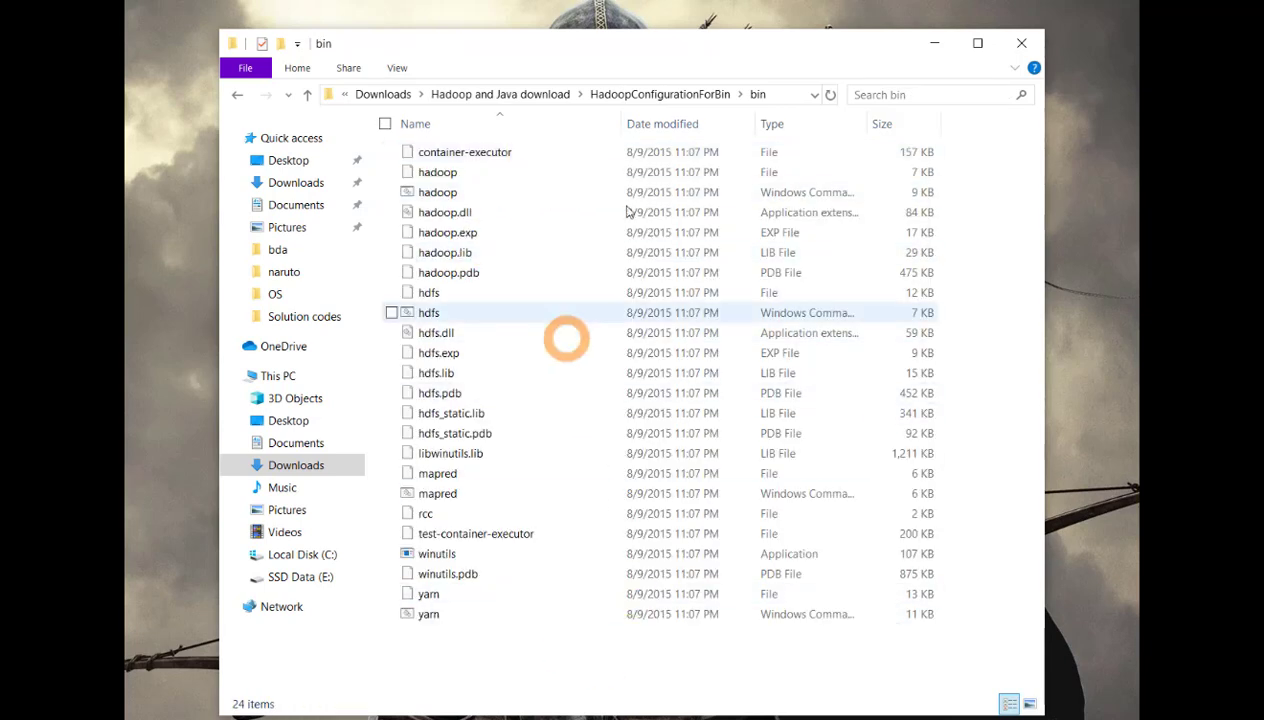
{"action": "left_click", "coordinate": [635, 93]}
{"action": "mouse_move", "coordinate": [527, 155]}
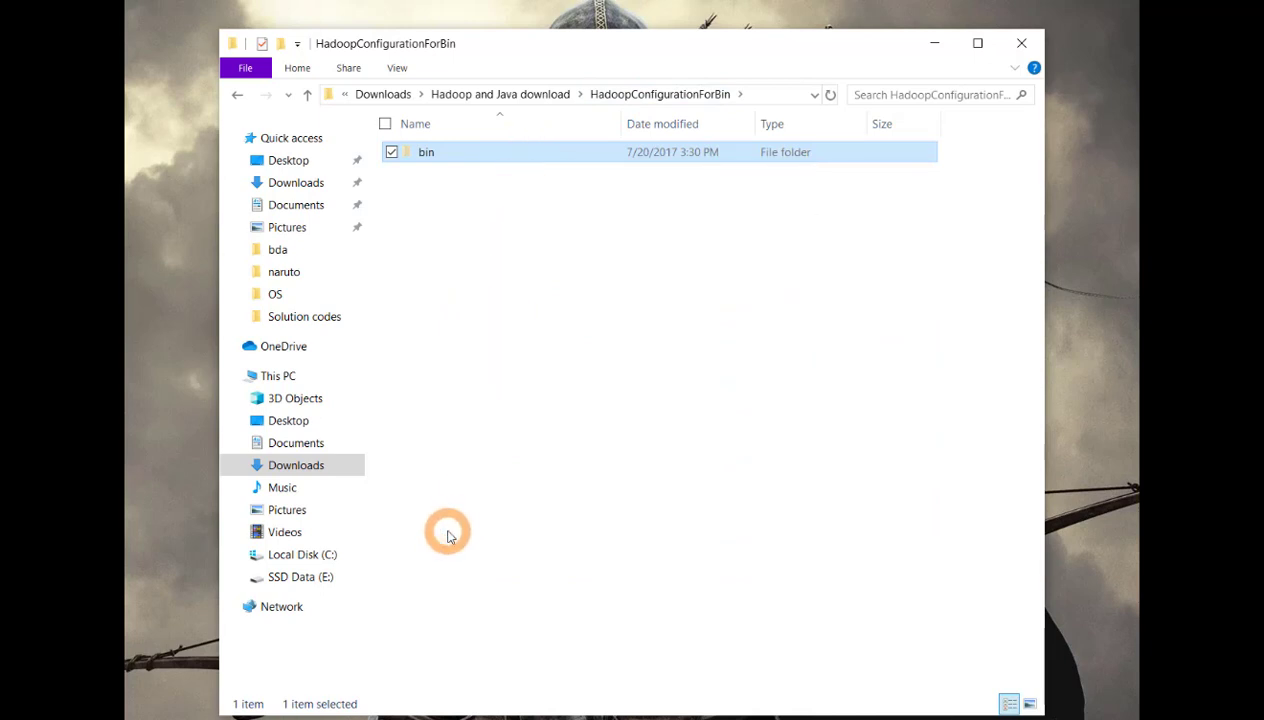
Step: Delete the original bin folder from C:\hadoop-3.2.1, put the extracted bin folder in its place and open it
{"action": "left_click", "coordinate": [352, 565]}
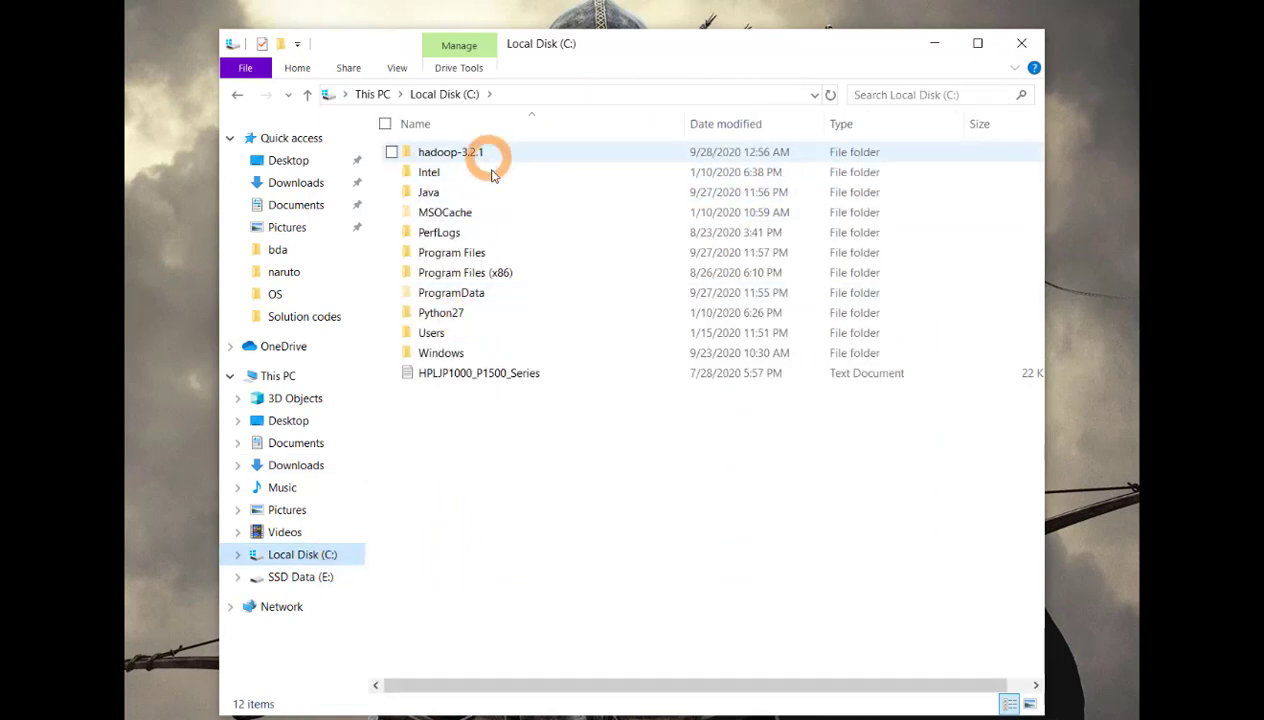
{"action": "double_click", "coordinate": [495, 157]}
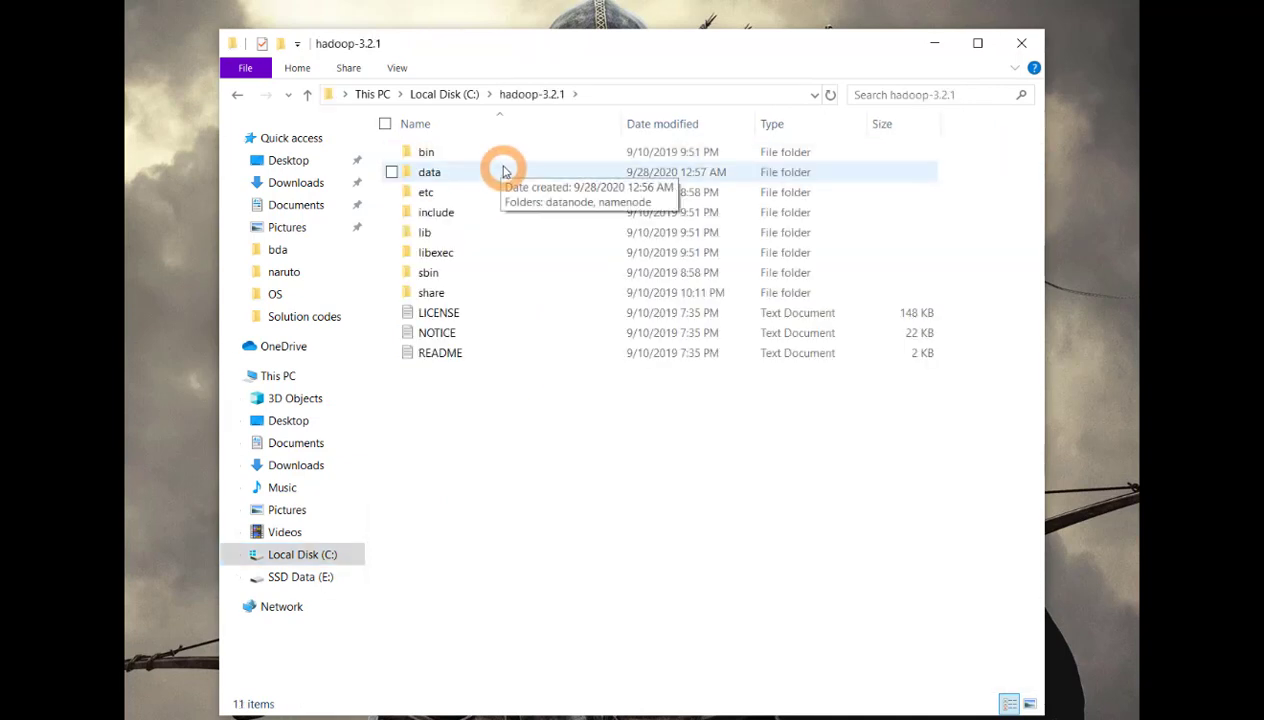
{"action": "left_click", "coordinate": [515, 153]}
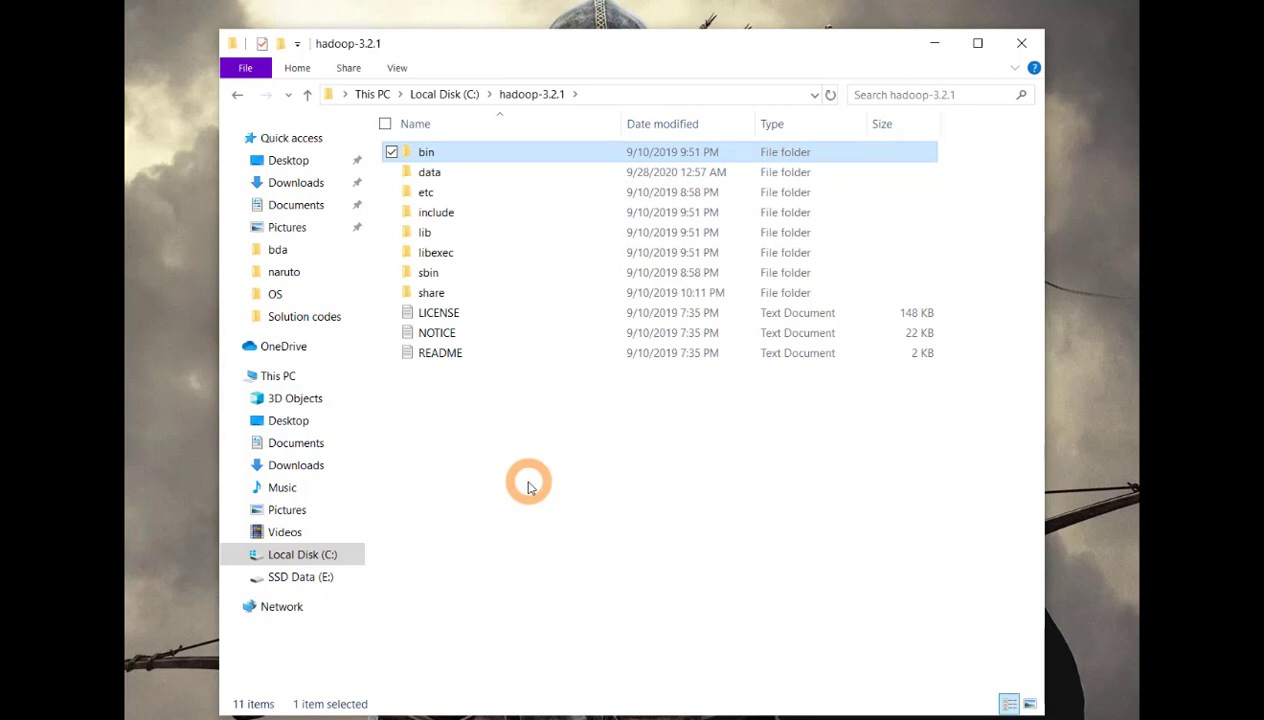
{"action": "key", "text": "Delete"}
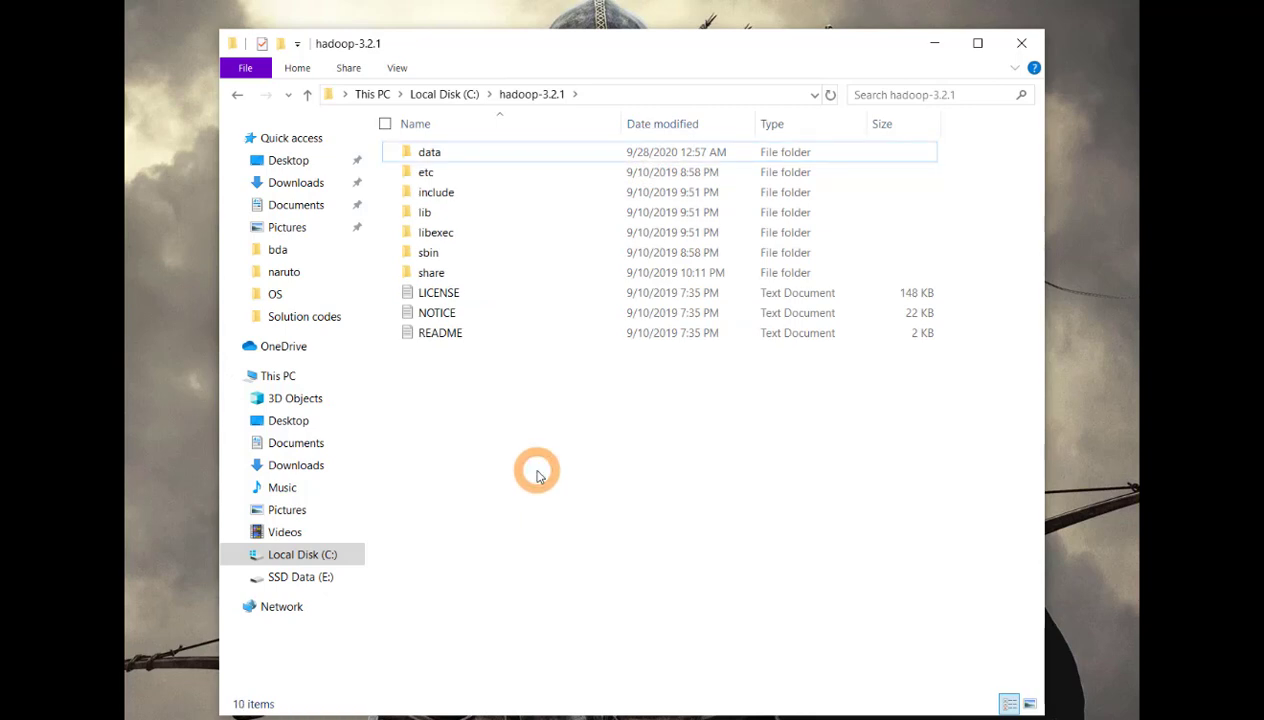
{"action": "key", "text": "ctrl+z"}
{"action": "double_click", "coordinate": [511, 160]}
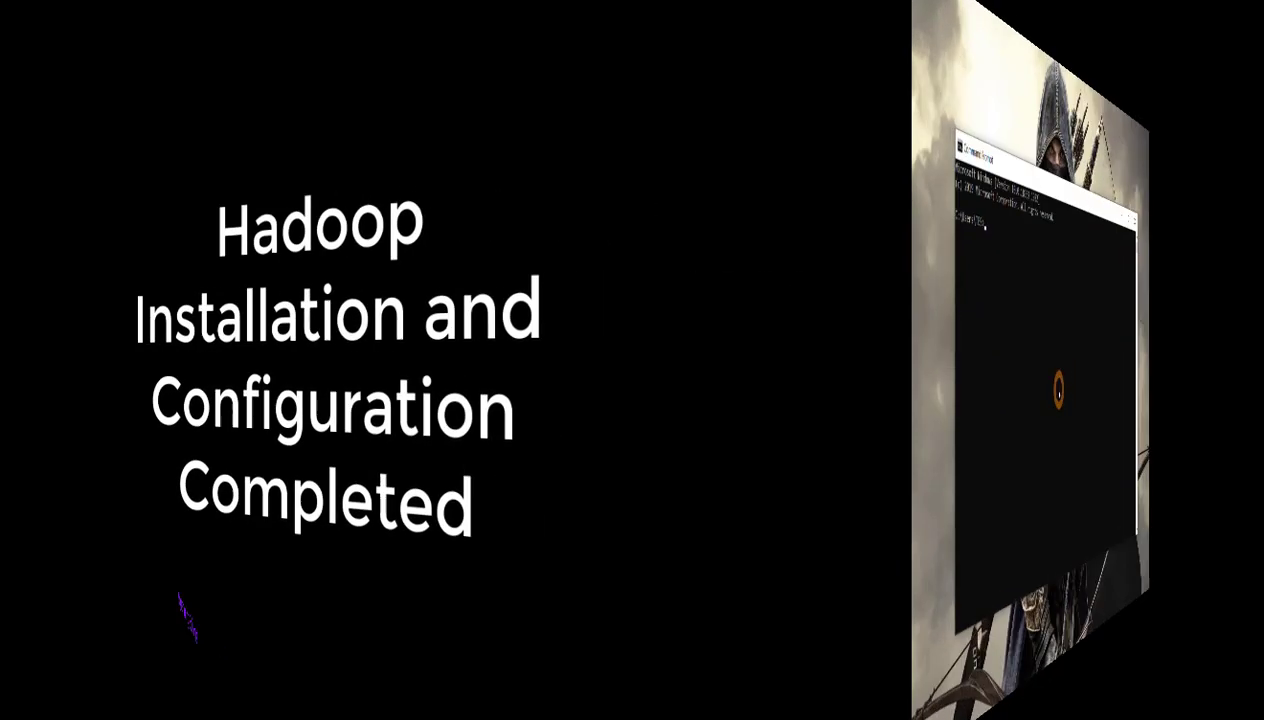
Step: Switch to Command Prompt and format the HDFS name node with hdfs namenode -format
{"action": "type", "text": "nam"}
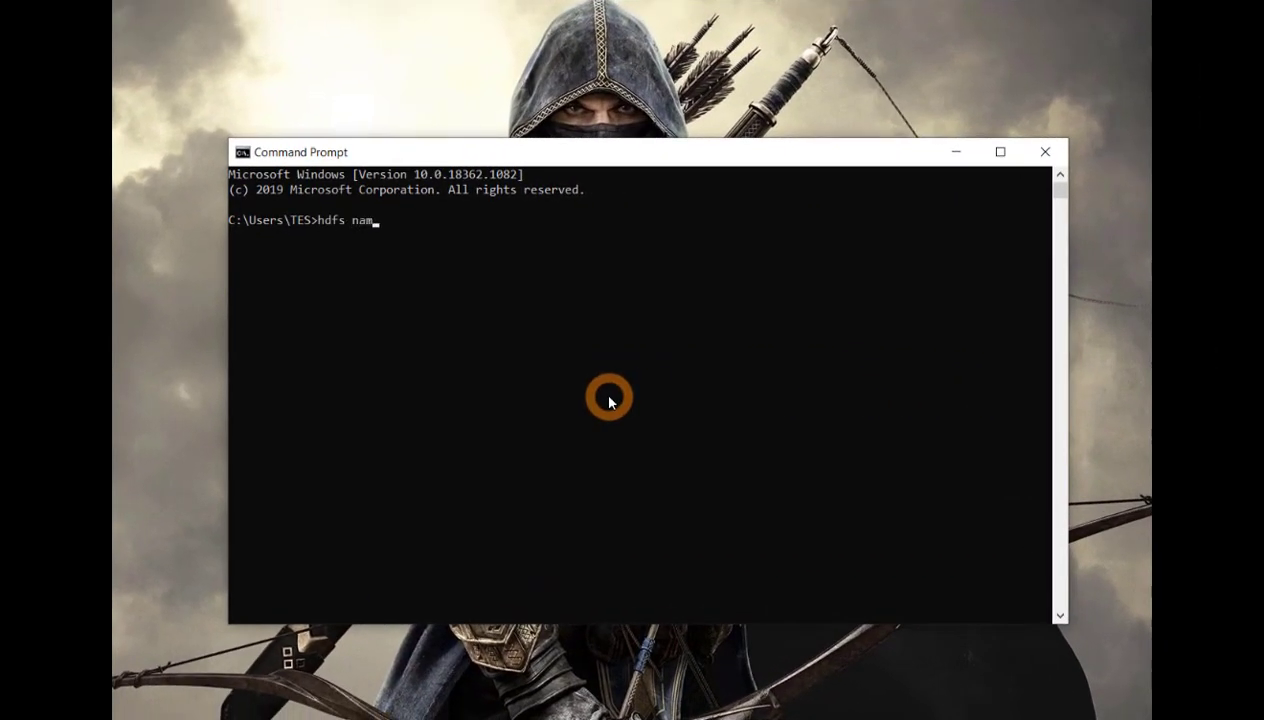
{"action": "type", "text": "esnode -format"}
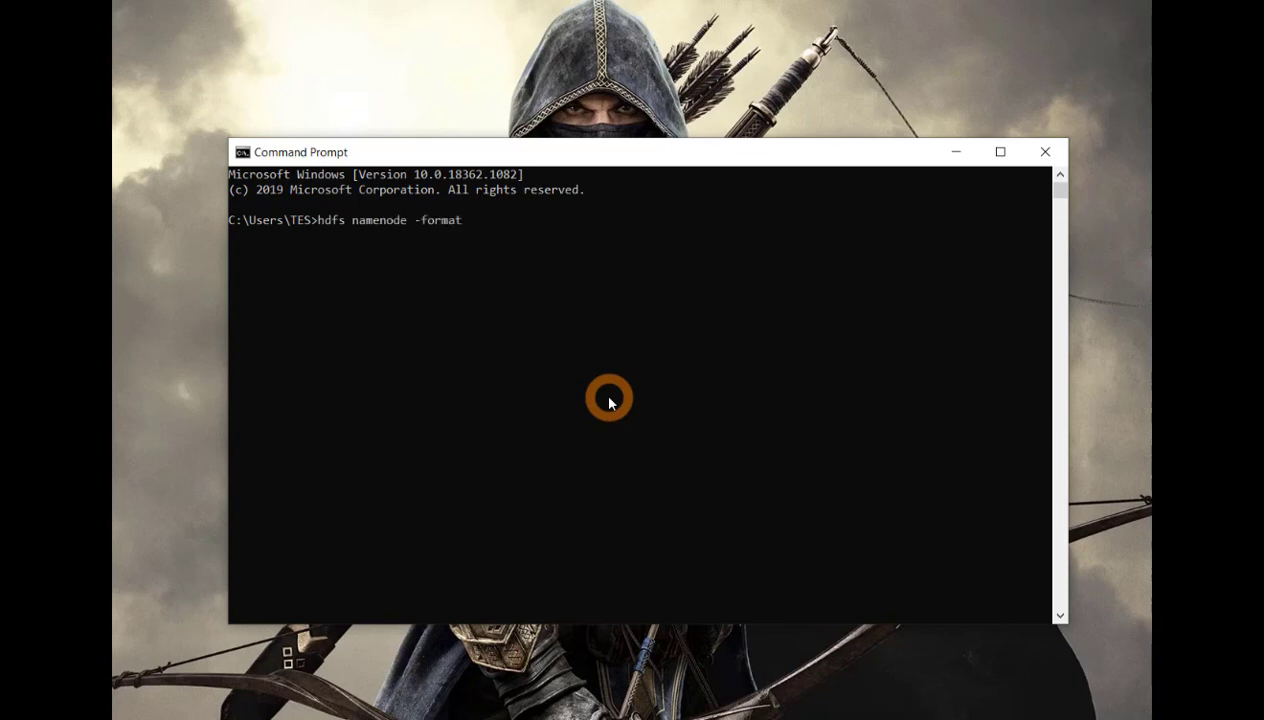
{"action": "key", "text": "Return"}
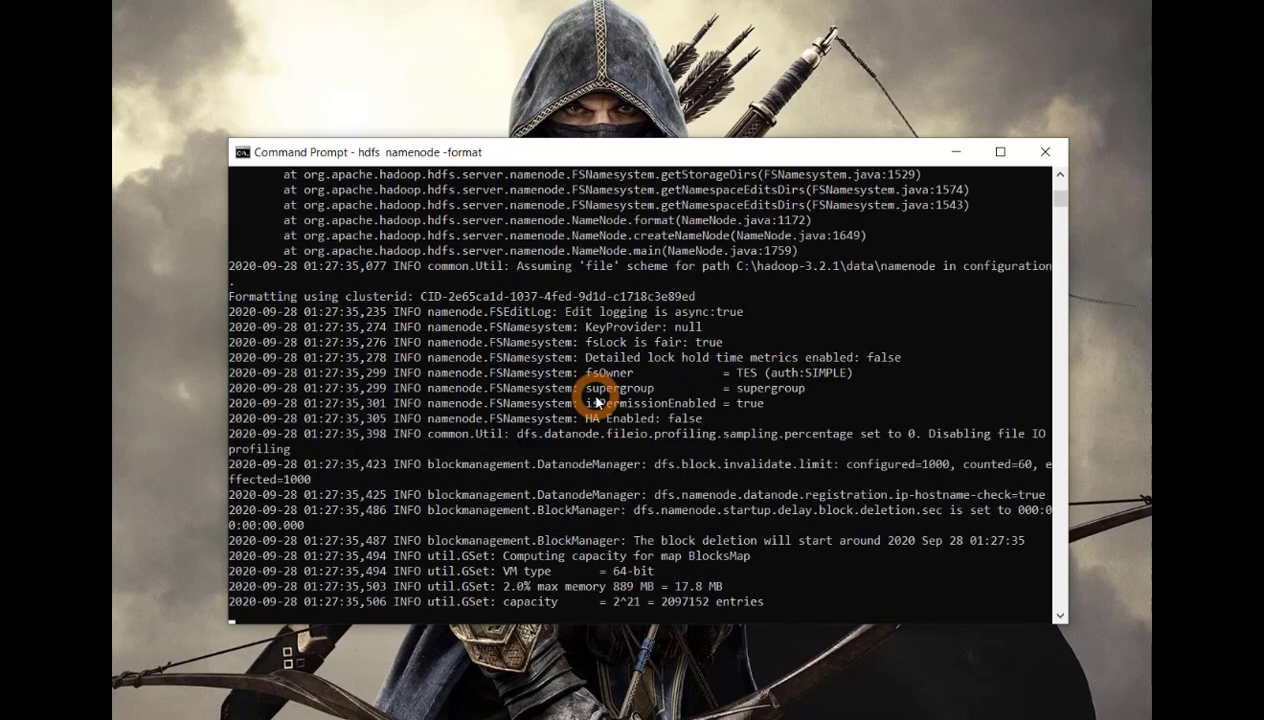
Step: Review the namenode format output from its startup message to the re-format question and close the Command Prompt window
{"action": "scroll", "coordinate": [596, 402], "scroll_direction": "up", "scroll_amount": 15}
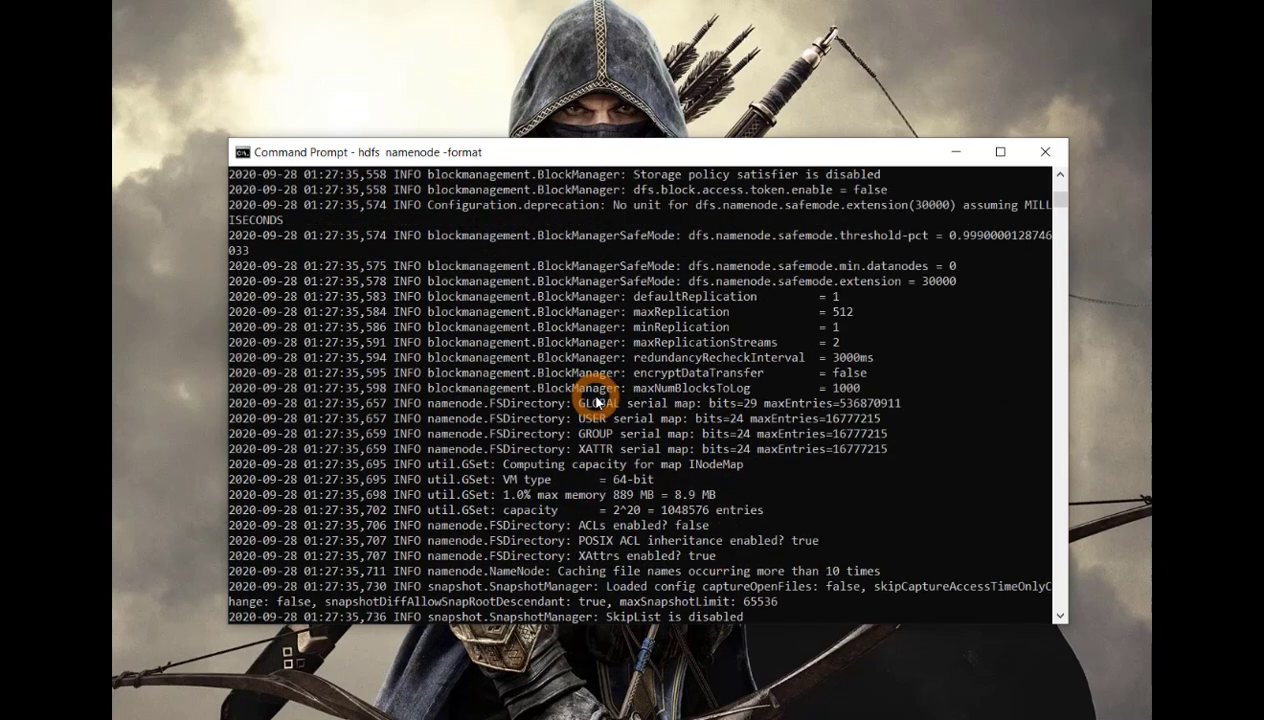
{"action": "scroll", "coordinate": [596, 402], "scroll_direction": "up", "scroll_amount": 20}
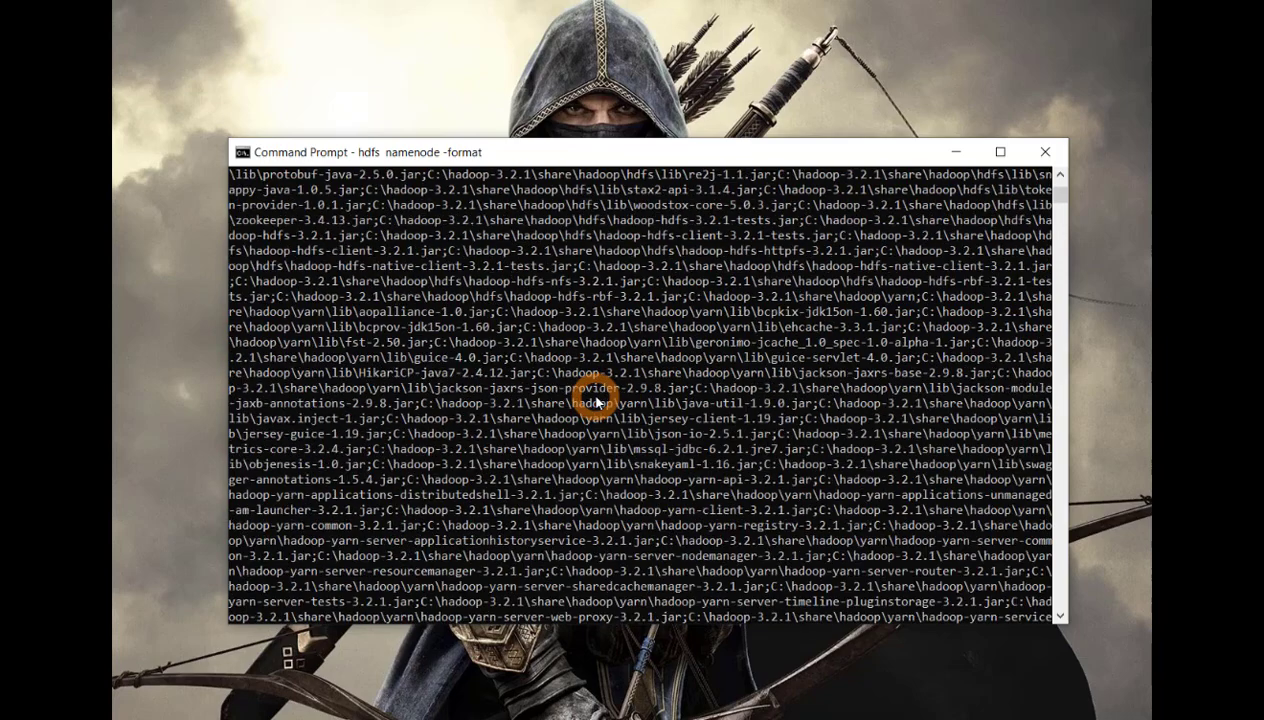
{"action": "scroll", "coordinate": [596, 402], "scroll_direction": "up", "scroll_amount": 5}
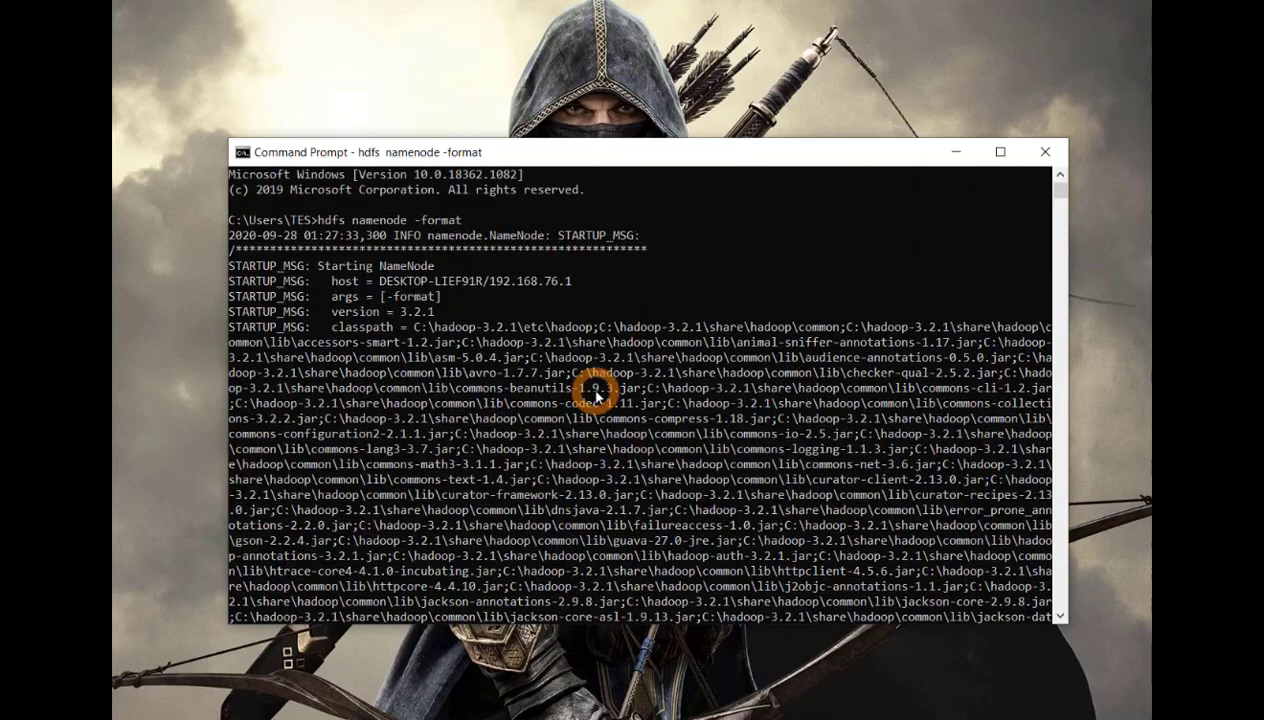
{"action": "left_click_drag", "start_coordinate": [320, 268], "coordinate": [433, 272]}
{"action": "right_click", "coordinate": [855, 341]}
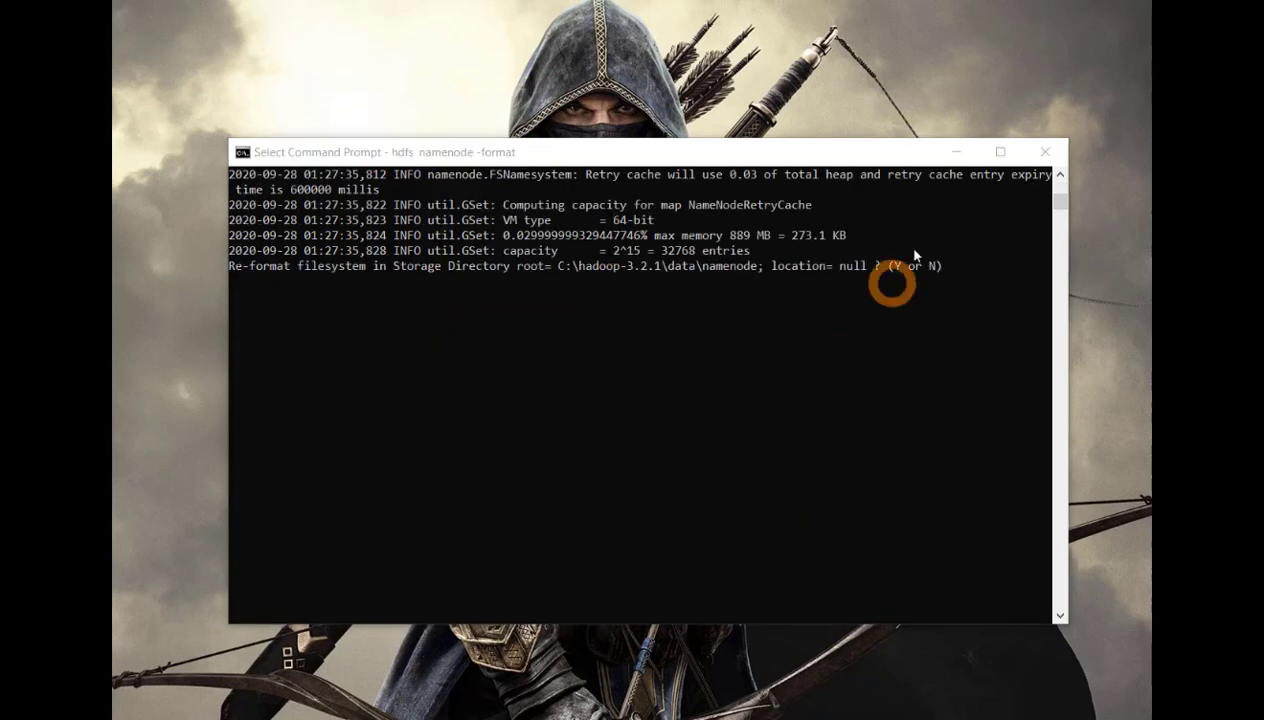
{"action": "left_click", "coordinate": [1045, 151]}
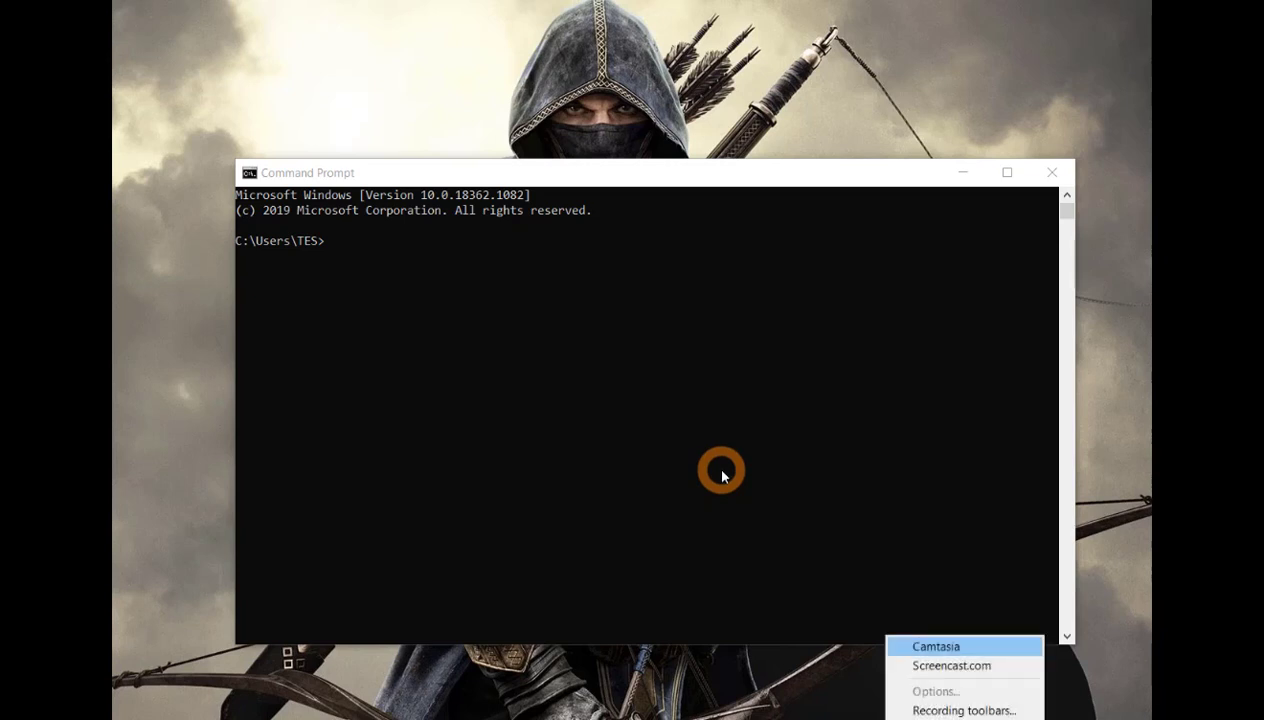
{"action": "left_click", "coordinate": [628, 336]}
{"action": "type", "text": "sta"}
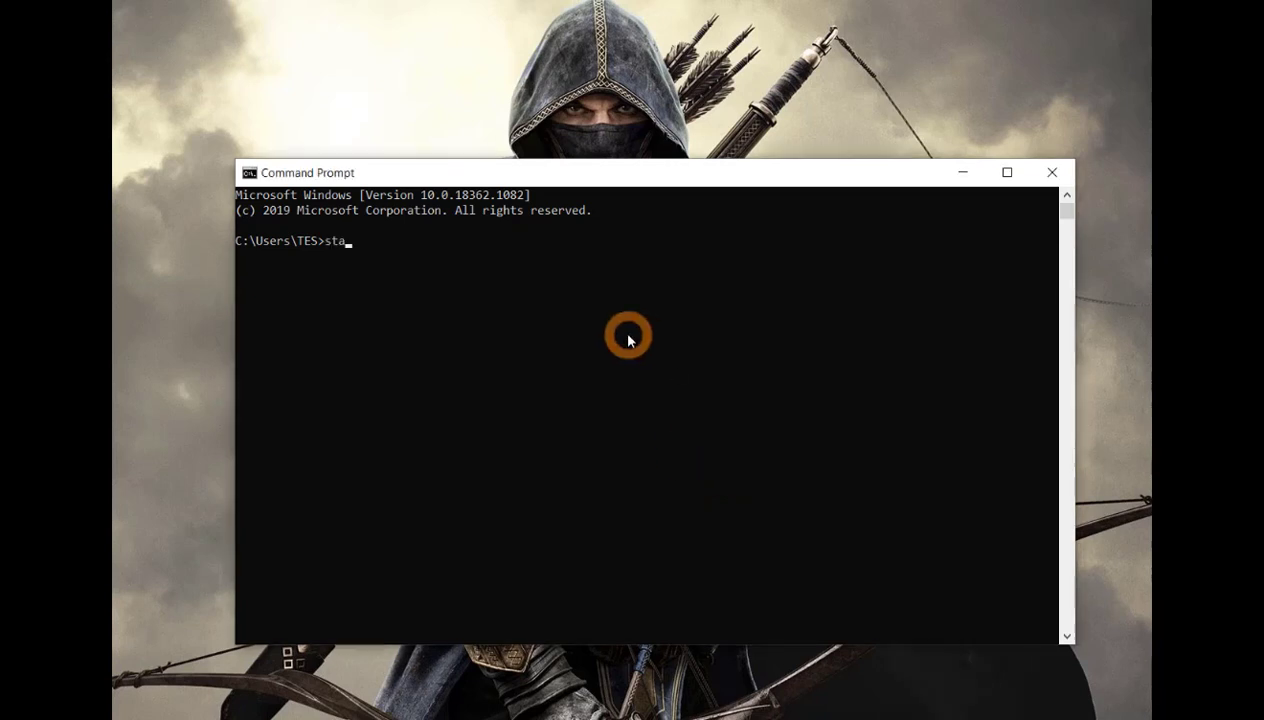
{"action": "type", "text": "rt-all.cmd"}
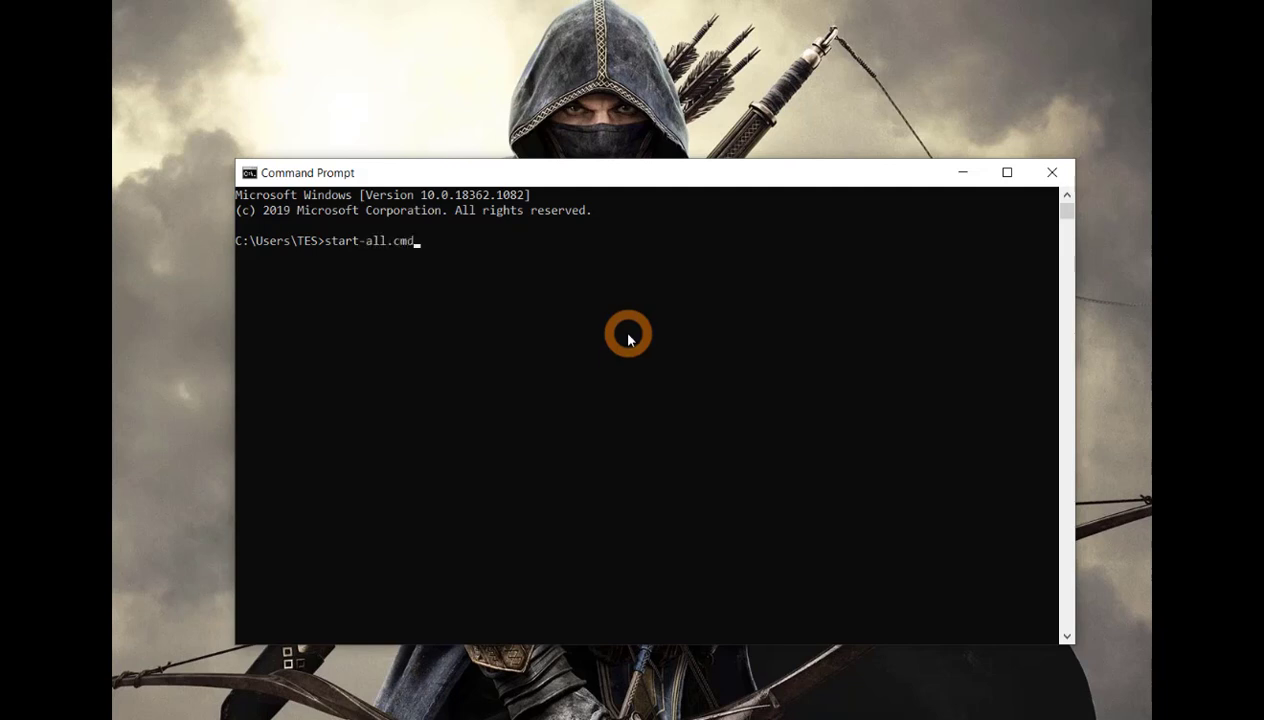
{"action": "key", "text": "BackSpace"}
{"action": "key", "text": "BackSpace"}
{"action": "key", "text": "BackSpace"}
{"action": "key", "text": "BackSpace"}
{"action": "key", "text": "BackSpace"}
{"action": "key", "text": "BackSpace"}
{"action": "key", "text": "BackSpace"}
{"action": "key", "text": "BackSpace"}
{"action": "key", "text": "BackSpace"}
{"action": "key", "text": "BackSpace"}
{"action": "key", "text": "BackSpace"}
{"action": "key", "text": "BackSpace"}
{"action": "key", "text": "BackSpace"}
Step: Change the working directory in the new Command Prompt from the user folder to C:\hadoop-3.2.1\sbin
{"action": "type", "text": "cd .."}
{"action": "key", "text": "Return"}
{"action": "type", "text": "cd .."}
{"action": "key", "text": "Return"}
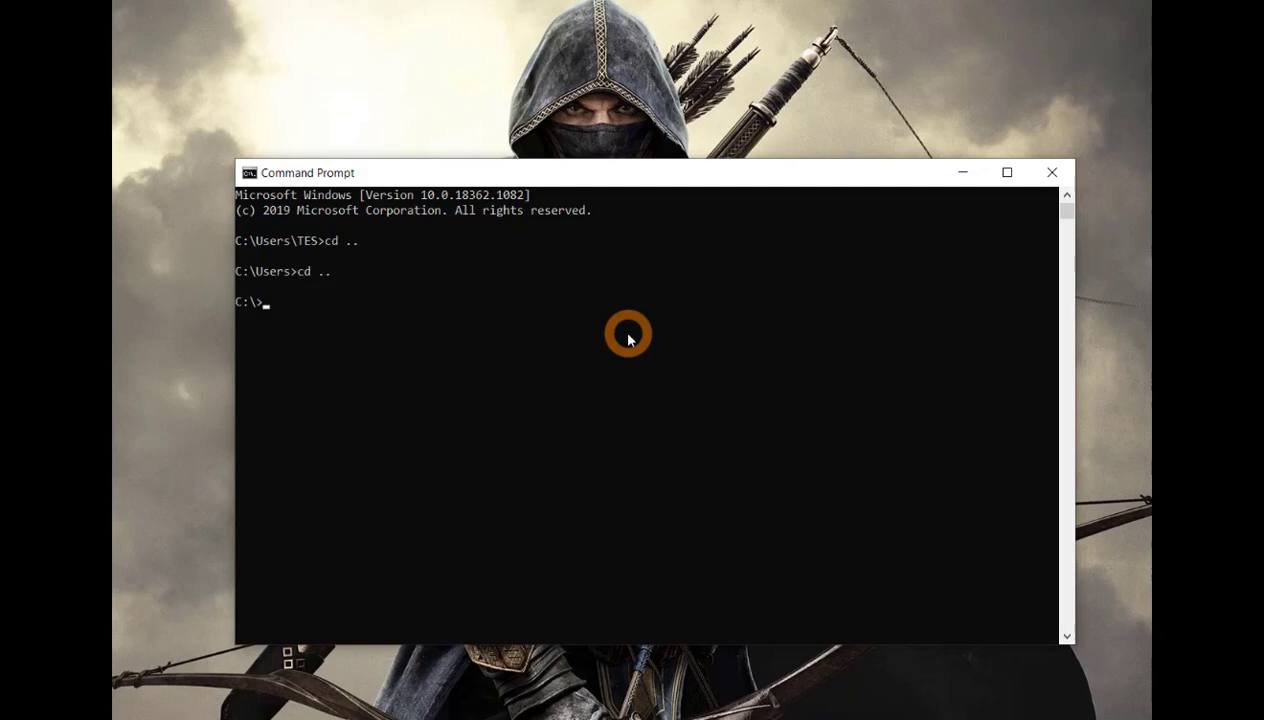
{"action": "type", "text": "cd h"}
{"action": "key", "text": "Tab"}
{"action": "key", "text": "Return"}
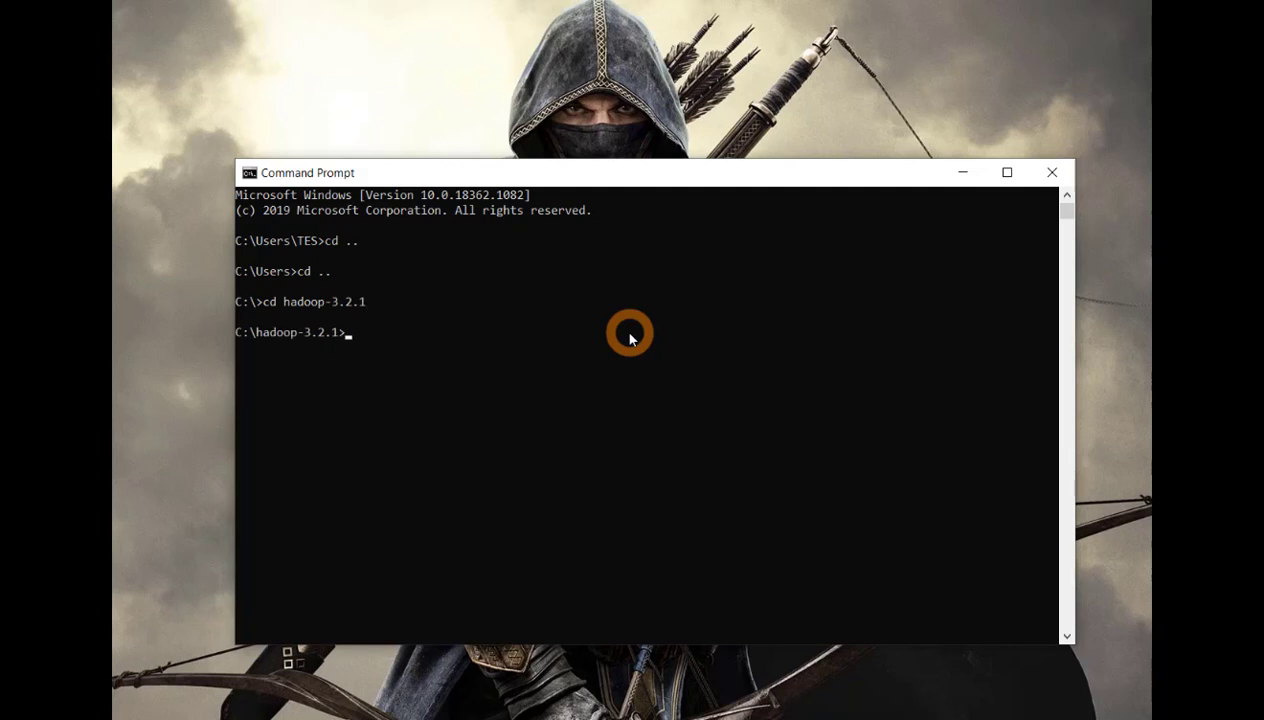
{"action": "type", "text": "cd sbin"}
{"action": "key", "text": "Return"}
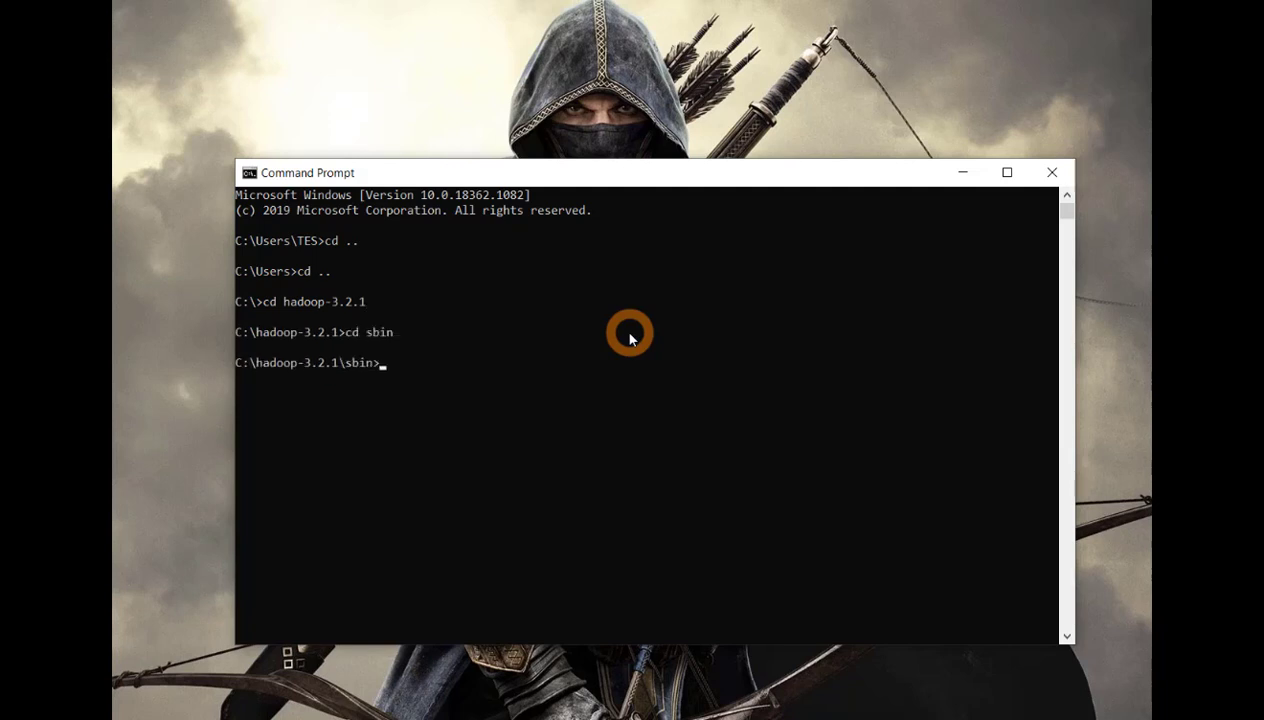
Step: Start all Hadoop daemons with start-all.cmd and cascade the namenode, nodemanager, resourcemanager and datanode windows across the desktop
{"action": "type", "text": "start-all.cmd"}
{"action": "key", "text": "Return"}
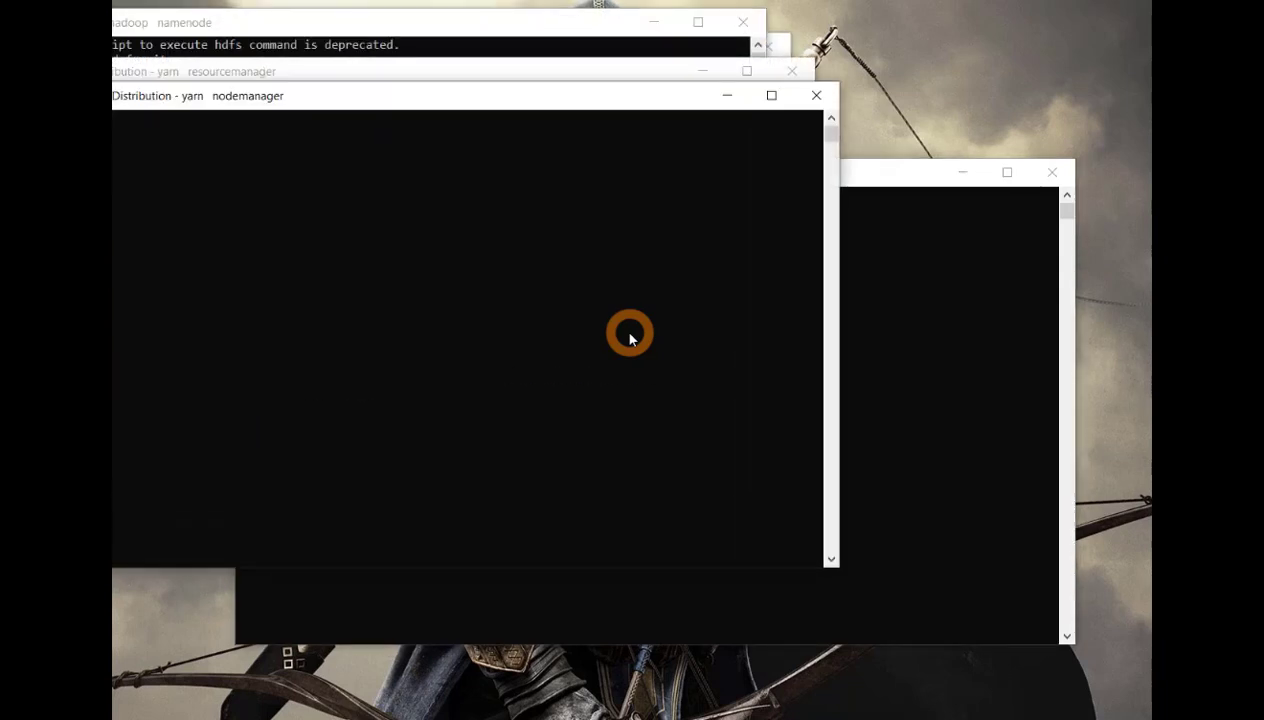
{"action": "left_click_drag", "start_coordinate": [291, 21], "coordinate": [558, 172]}
{"action": "left_click_drag", "start_coordinate": [480, 92], "coordinate": [766, 277]}
{"action": "left_click_drag", "start_coordinate": [340, 45], "coordinate": [707, 331]}
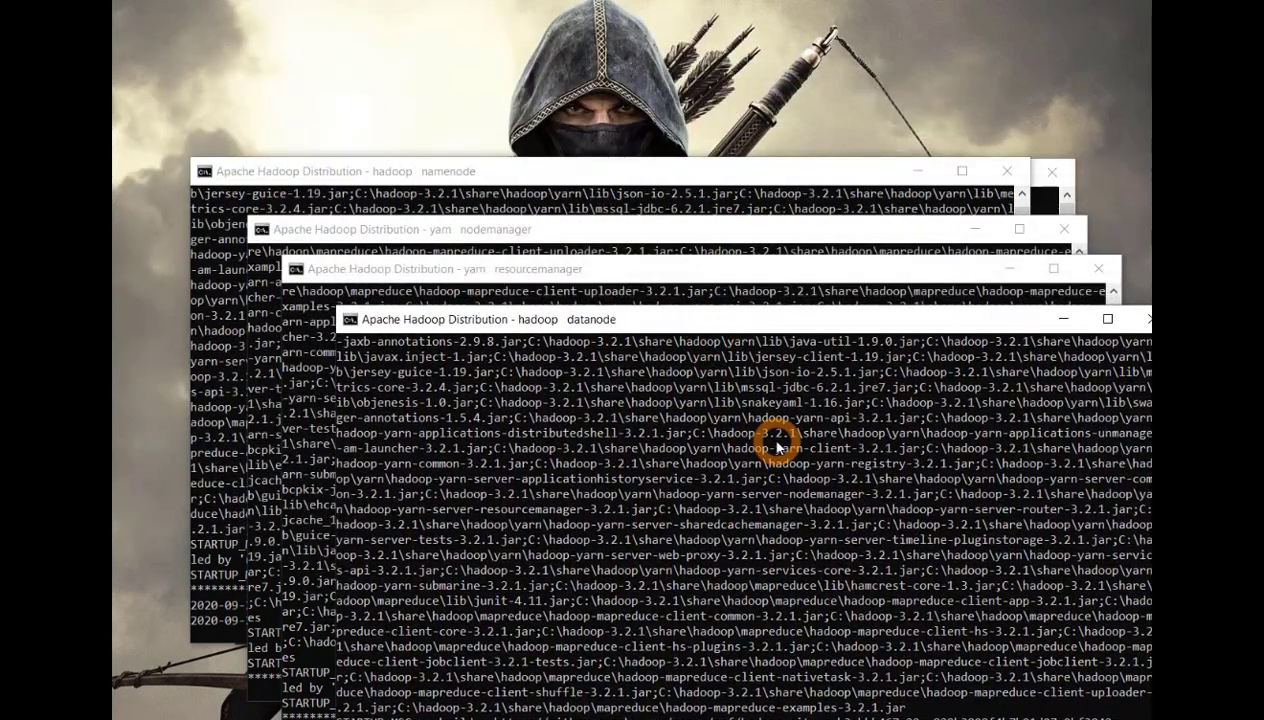